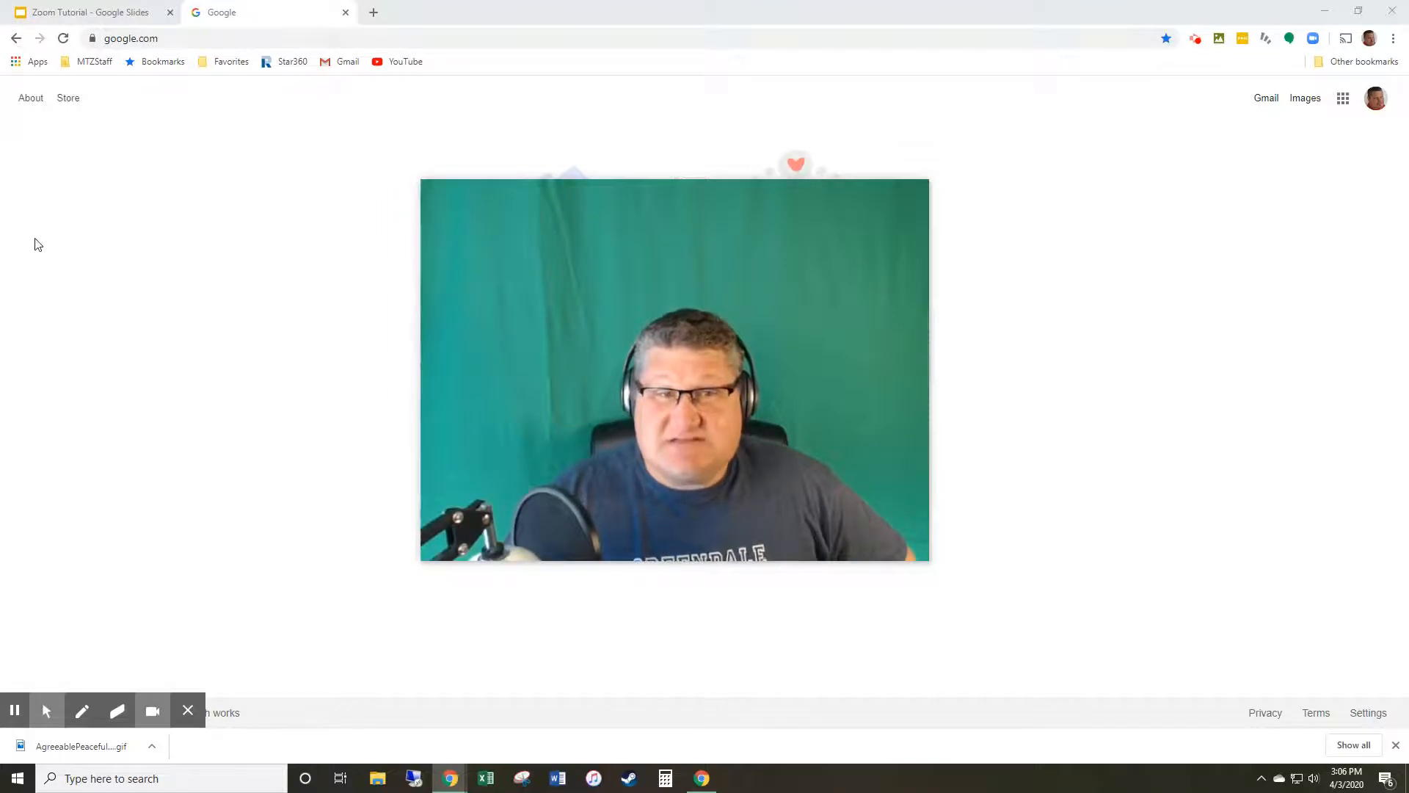
Step: Show the Zoom Settings title slide of the 'Zoom Tutorial' deck, then return to Google's homepage
{"action": "left_click", "coordinate": [95, 13]}
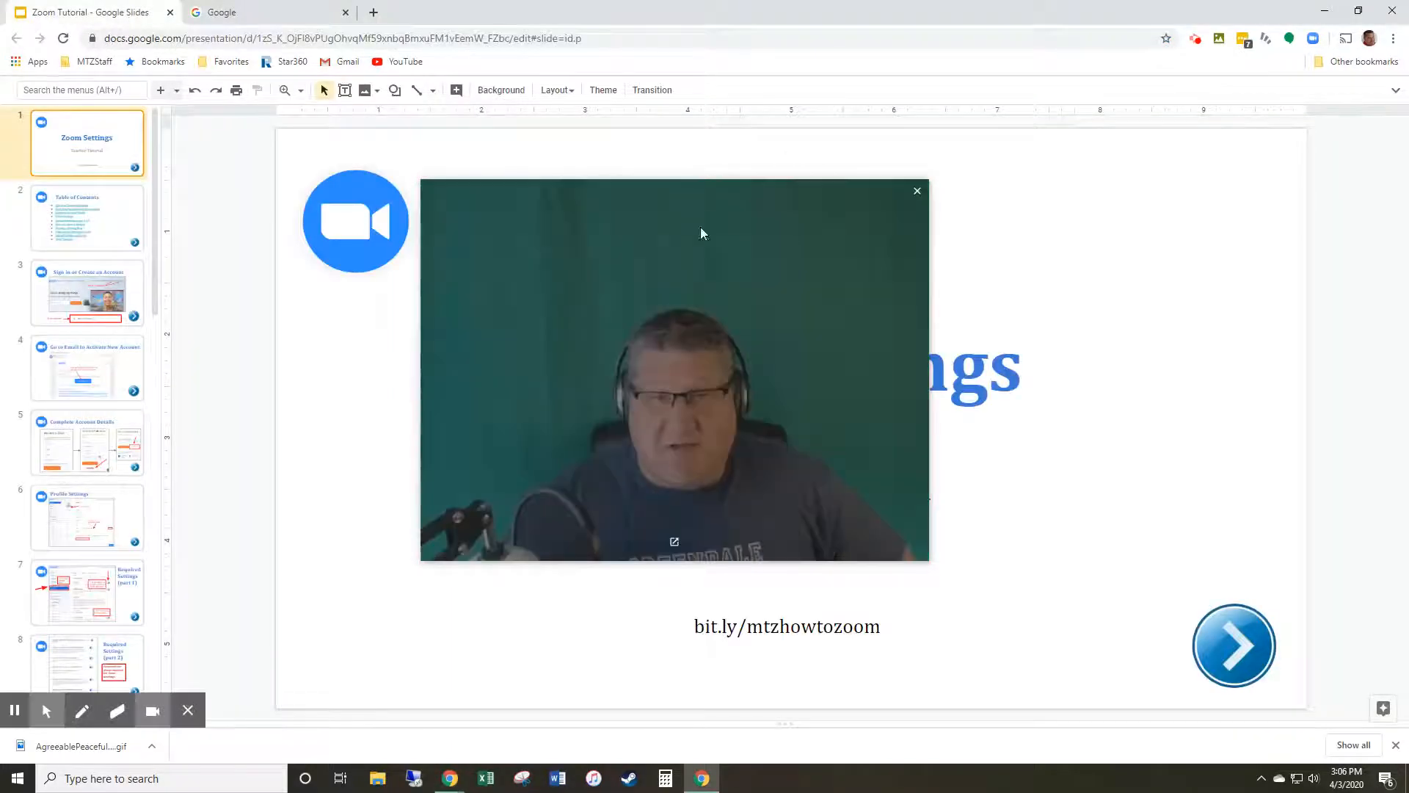
{"action": "left_click_drag", "start_coordinate": [657, 255], "coordinate": [1125, 458]}
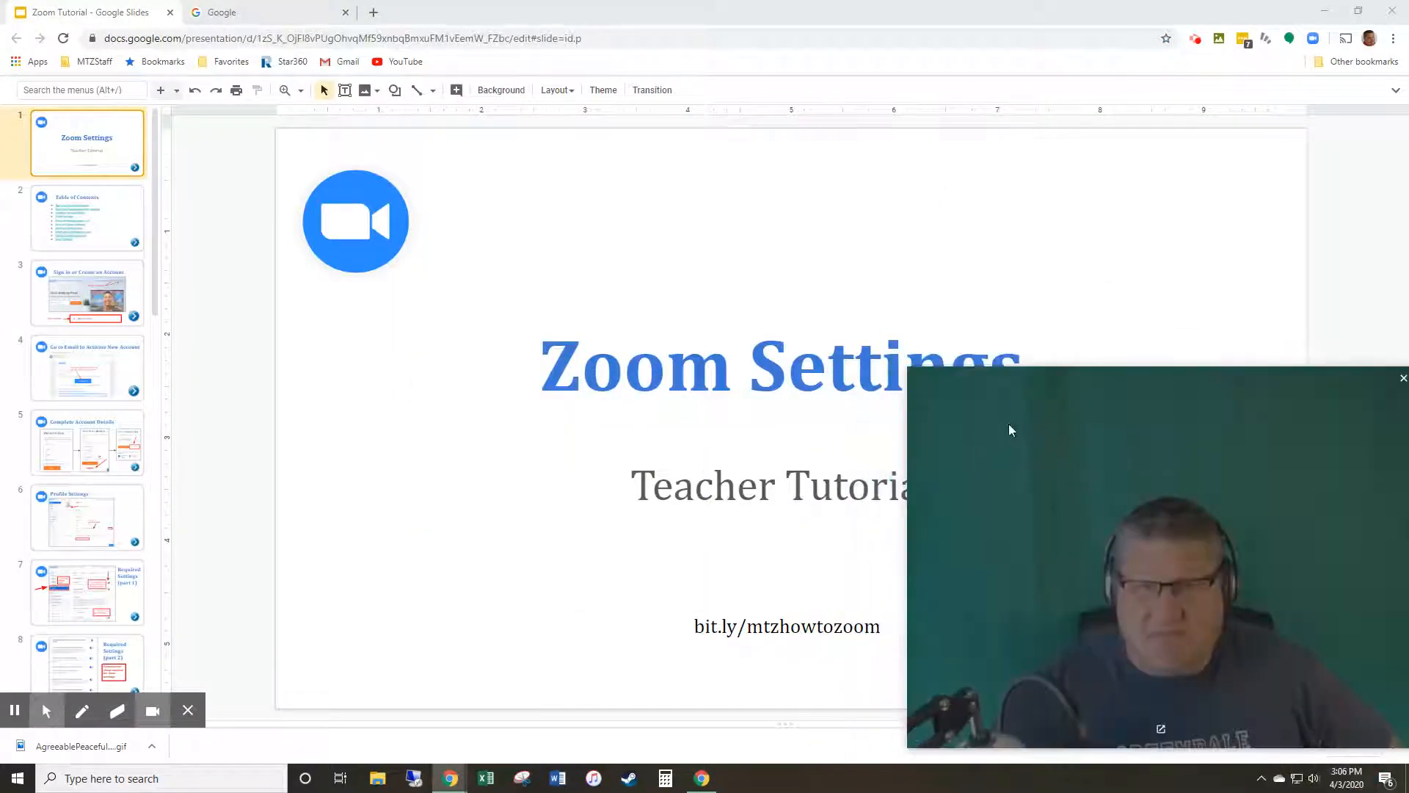
{"action": "left_click_drag", "start_coordinate": [910, 371], "coordinate": [1104, 514]}
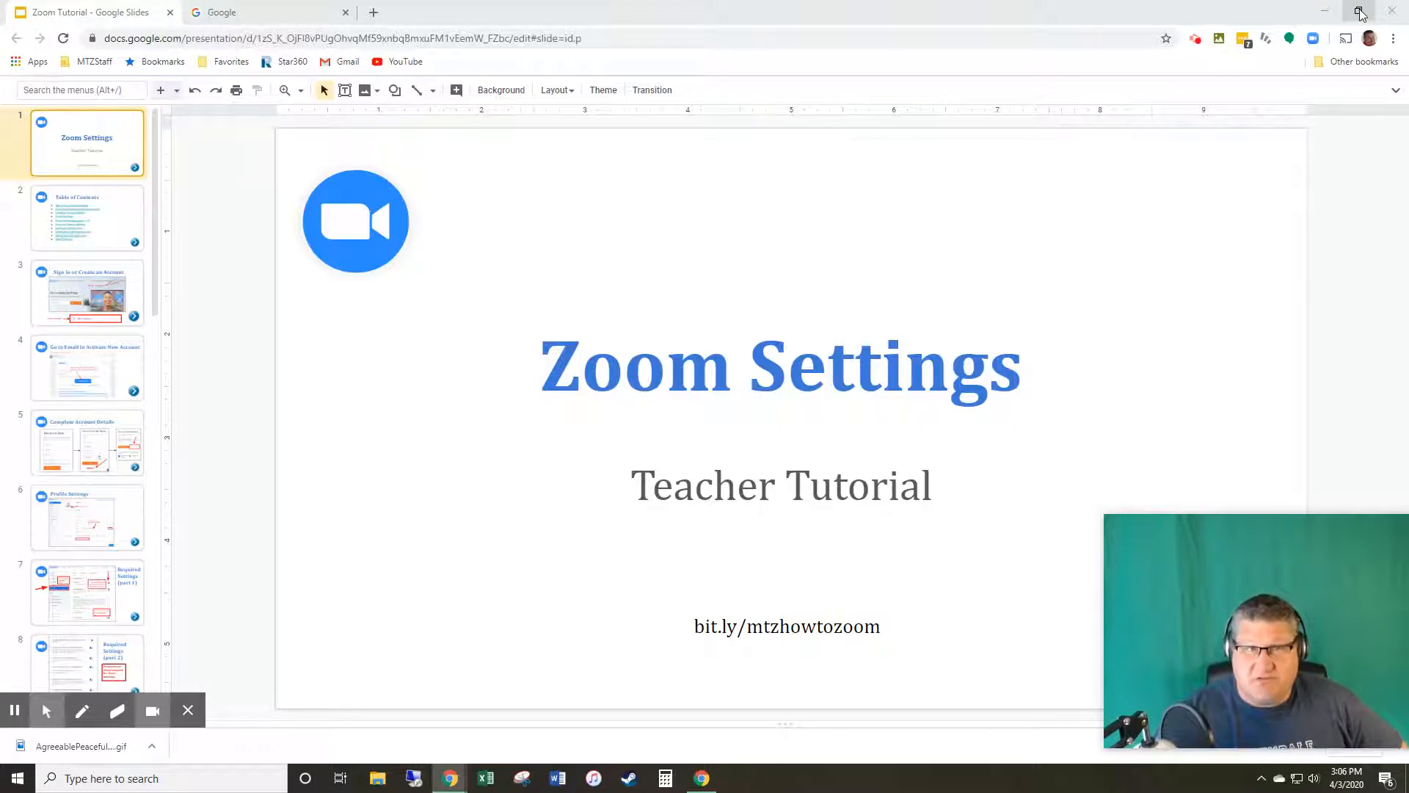
{"action": "left_click", "coordinate": [299, 12]}
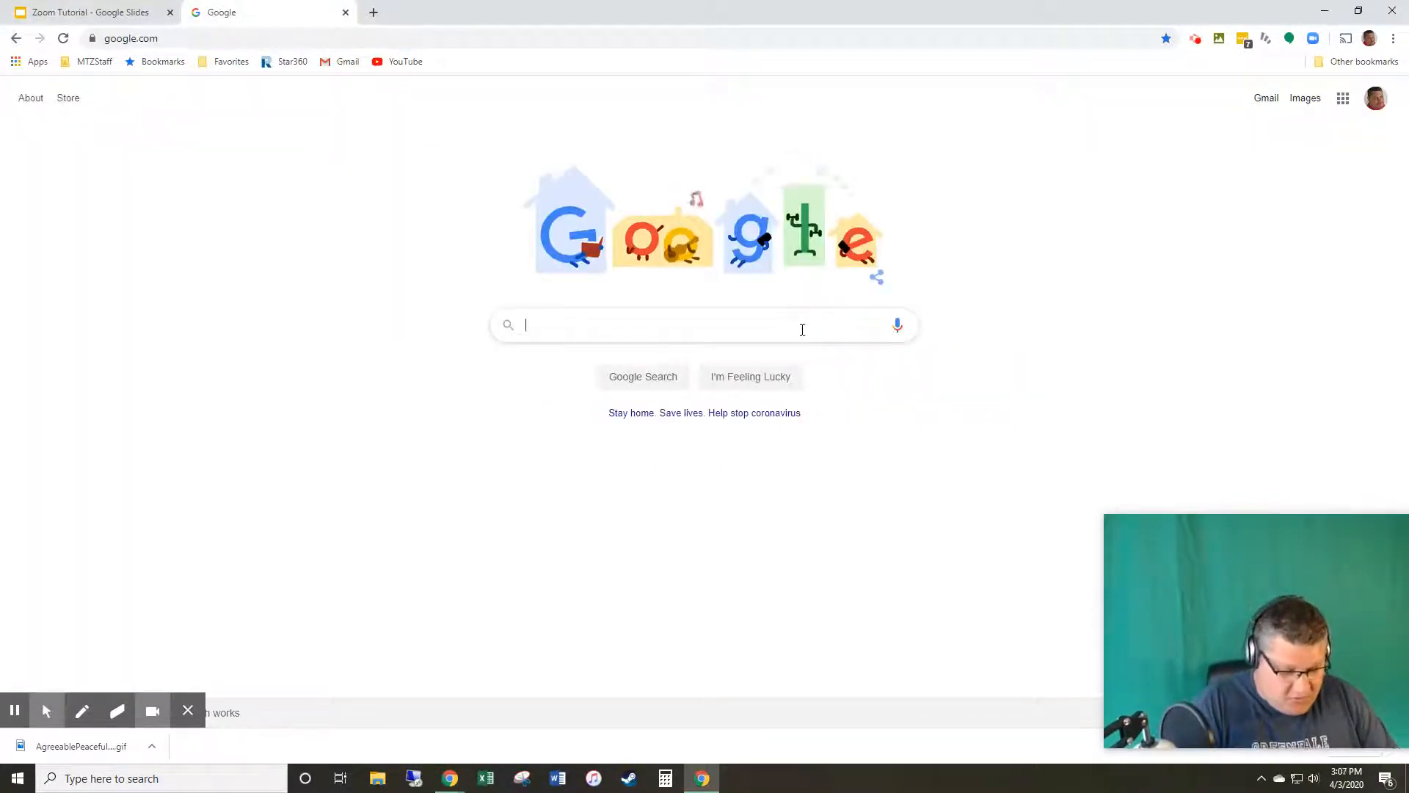
Step: Search Google for 'zoom', open the zoom.us result, and split it into its own window
{"action": "type", "text": "zoom\\"}
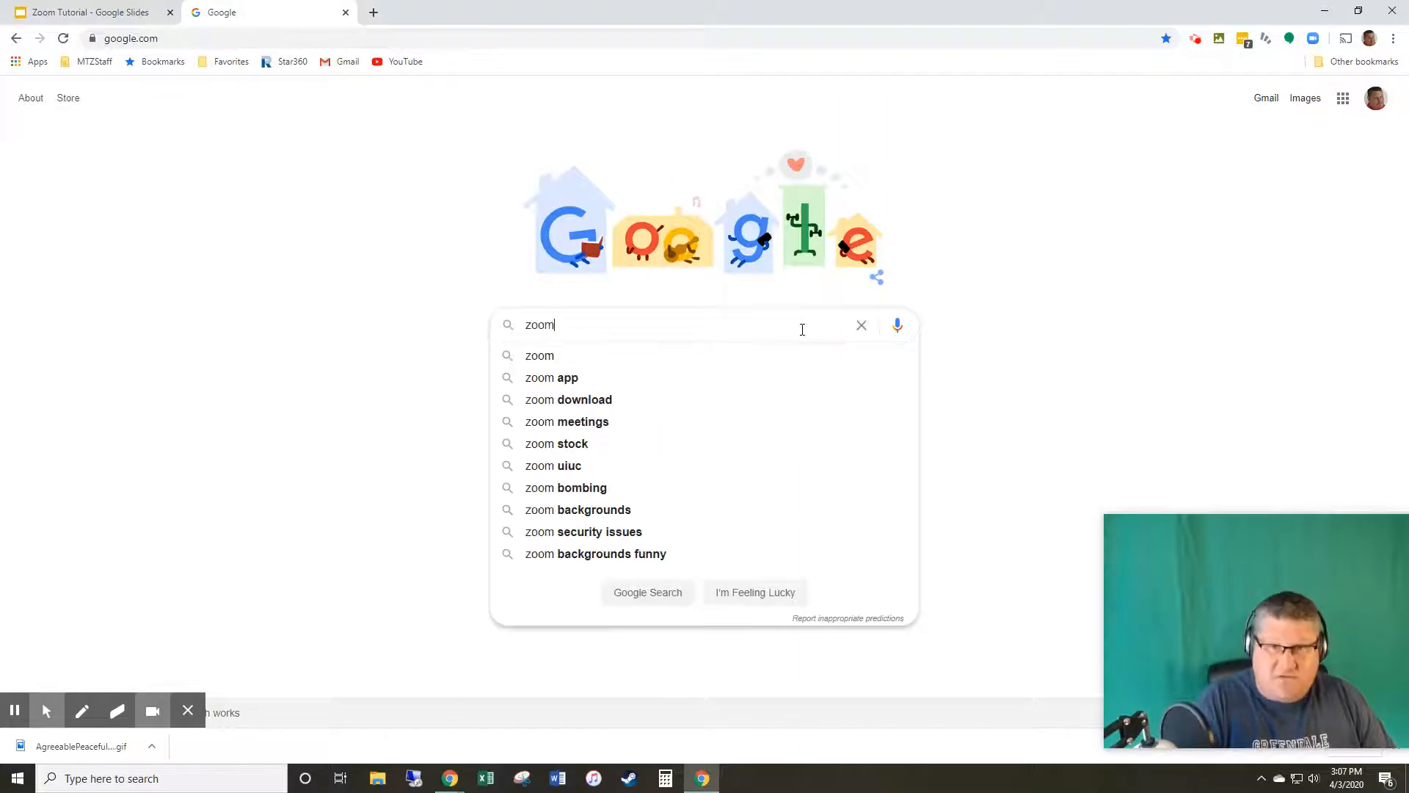
{"action": "key", "text": "Return"}
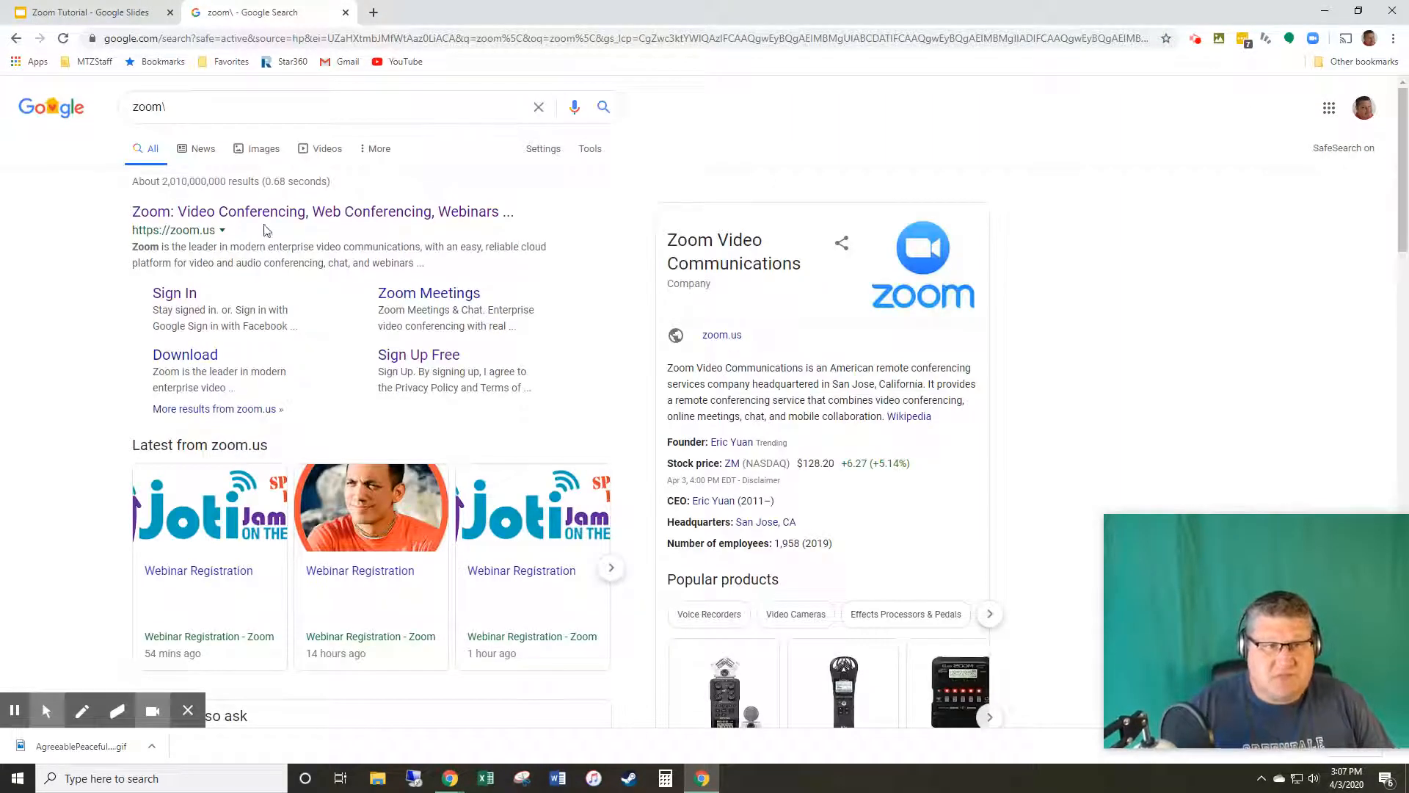
{"action": "left_click", "coordinate": [265, 214]}
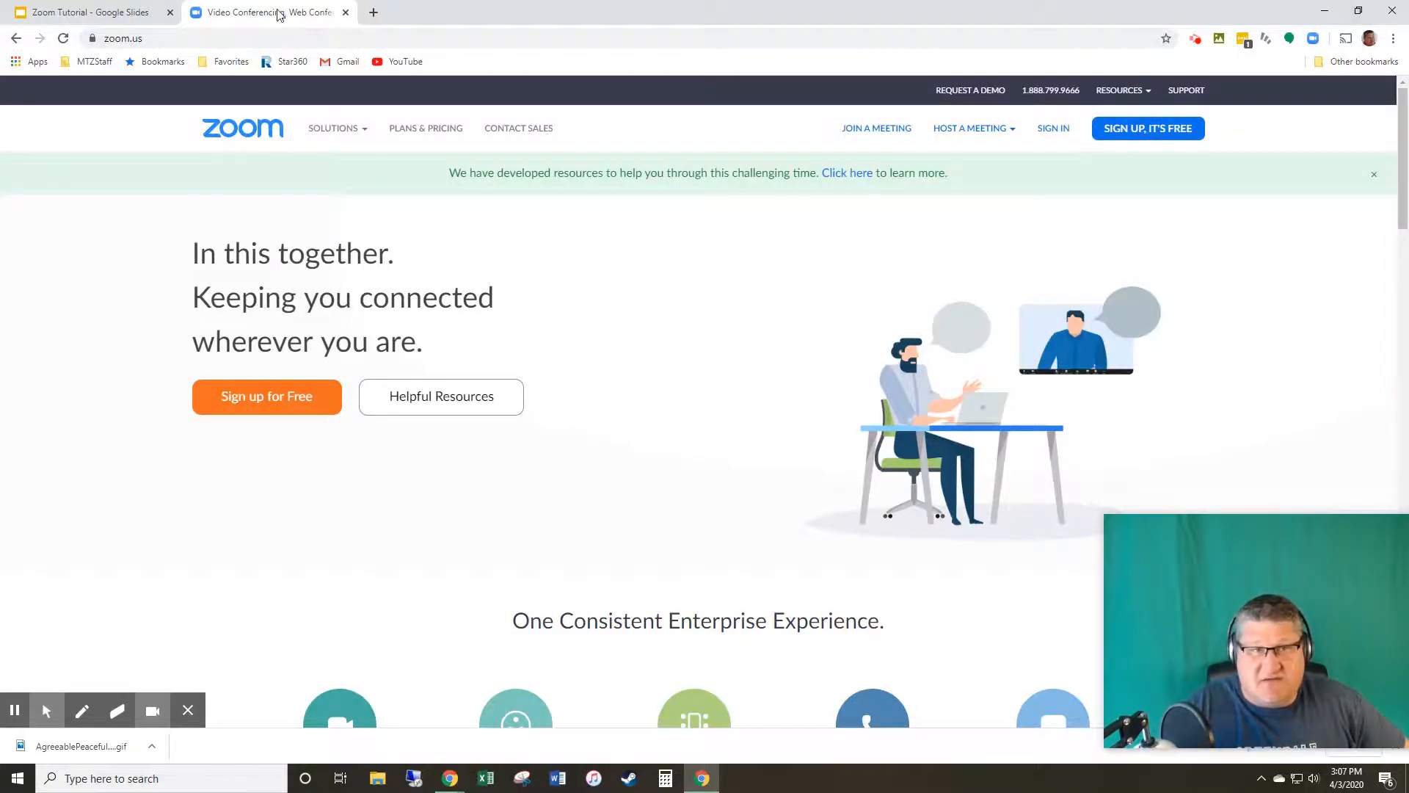
{"action": "left_click_drag", "start_coordinate": [277, 15], "coordinate": [1369, 4]}
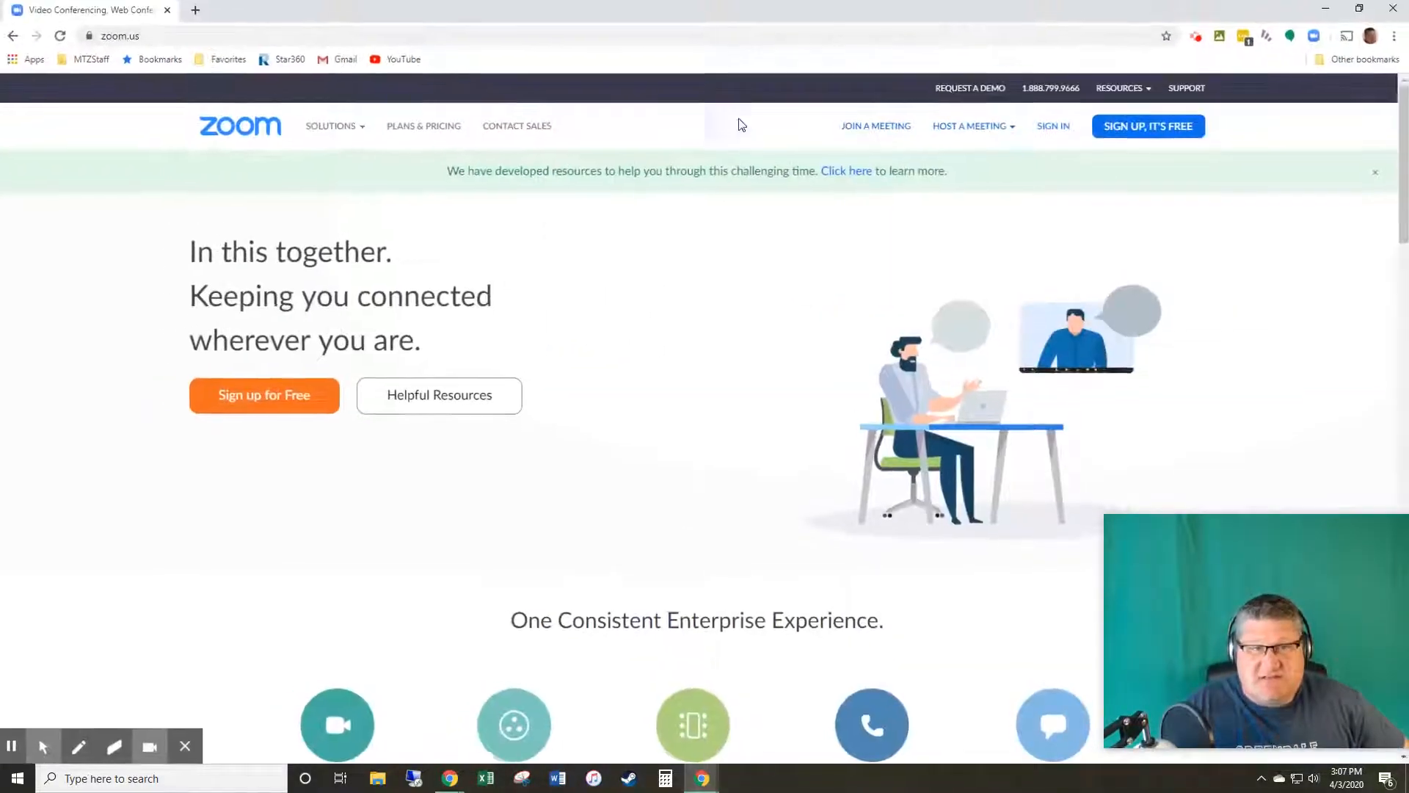
{"action": "left_click", "coordinate": [1358, 14]}
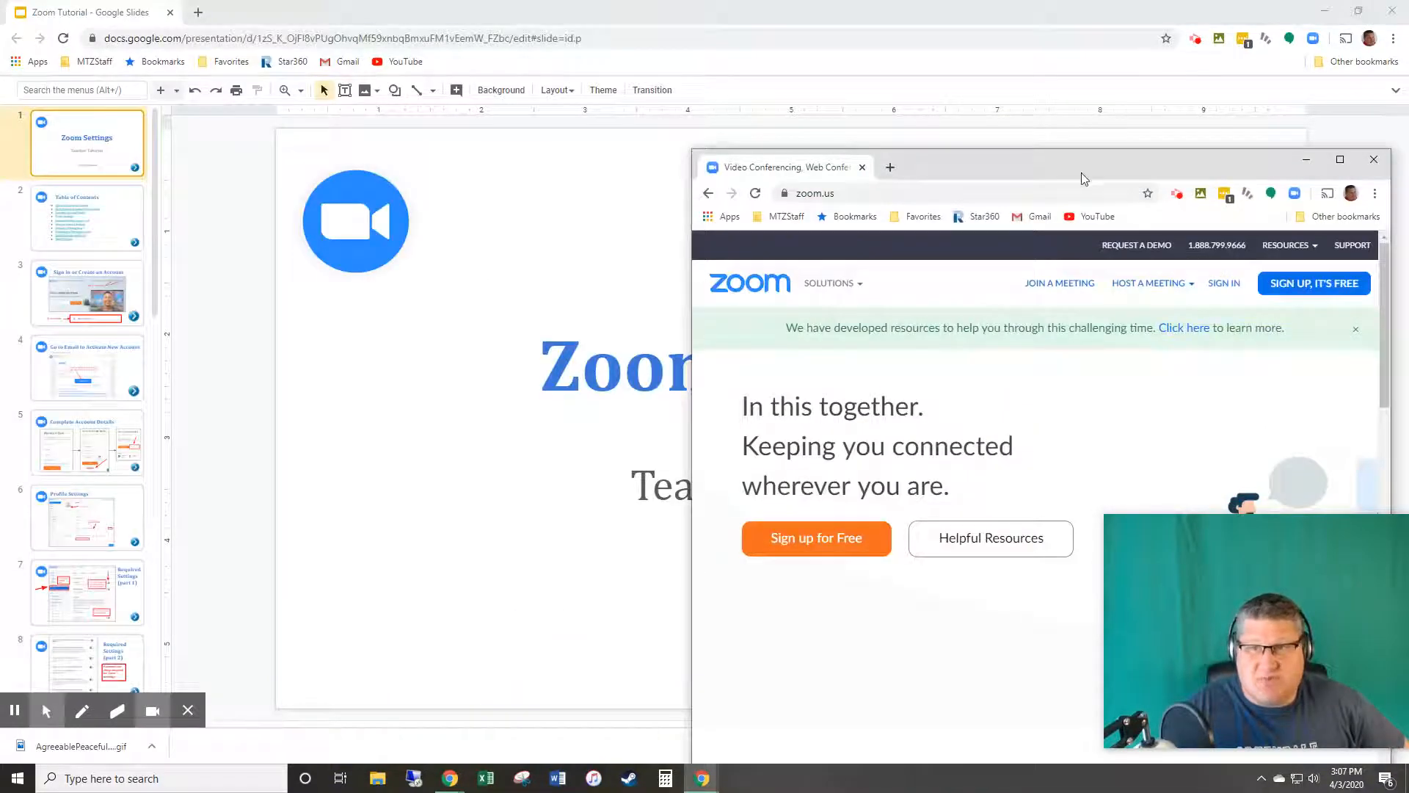
Step: Put the slides on the left and Zoom on the right; advance slides to 'Sign in or Create an Account'
{"action": "left_click_drag", "start_coordinate": [1081, 173], "coordinate": [1100, 114]}
{"action": "left_click", "coordinate": [1358, 12]}
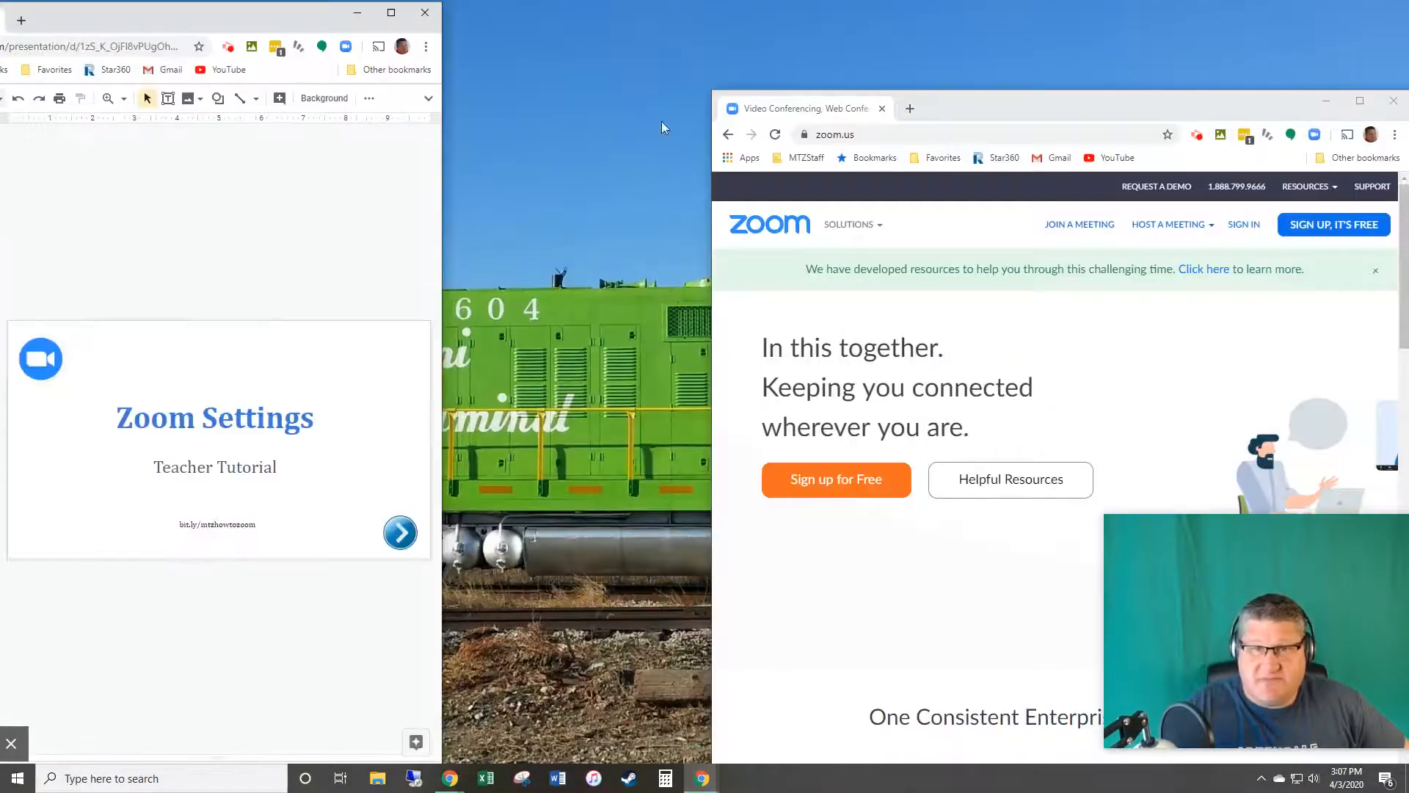
{"action": "left_click_drag", "start_coordinate": [712, 99], "coordinate": [457, 68]}
{"action": "left_click_drag", "start_coordinate": [784, 97], "coordinate": [788, 33]}
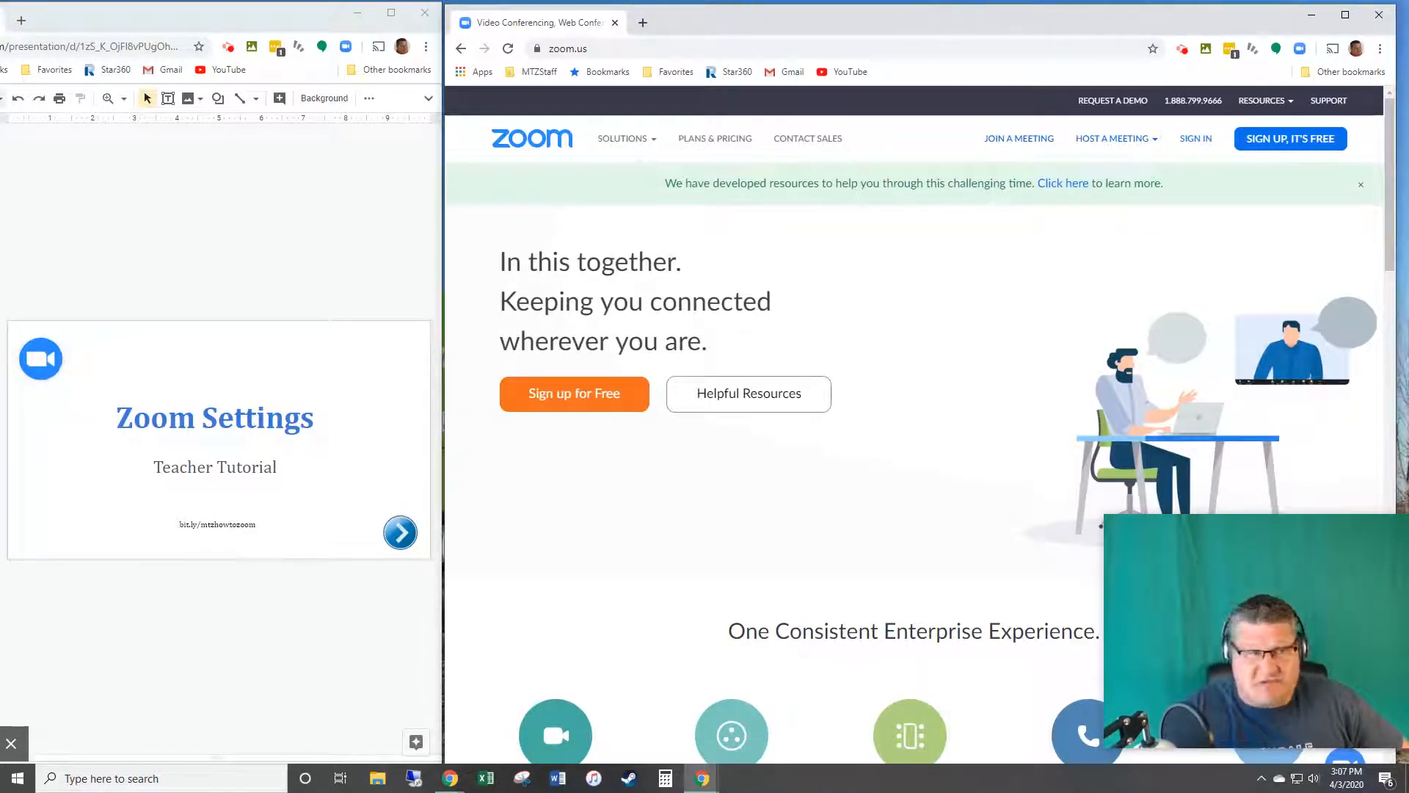
{"action": "left_click", "coordinate": [0, 220]}
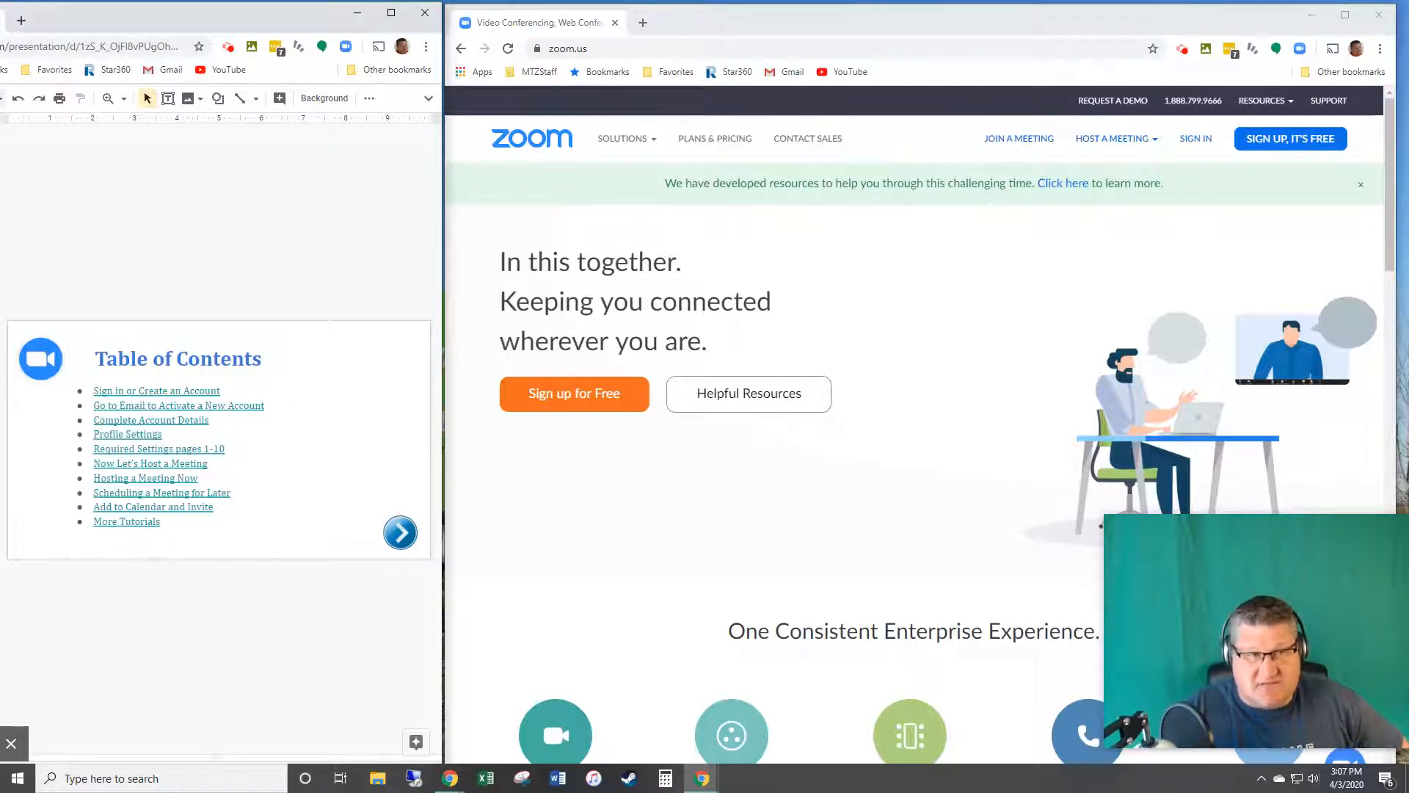
{"action": "key", "text": "Down"}
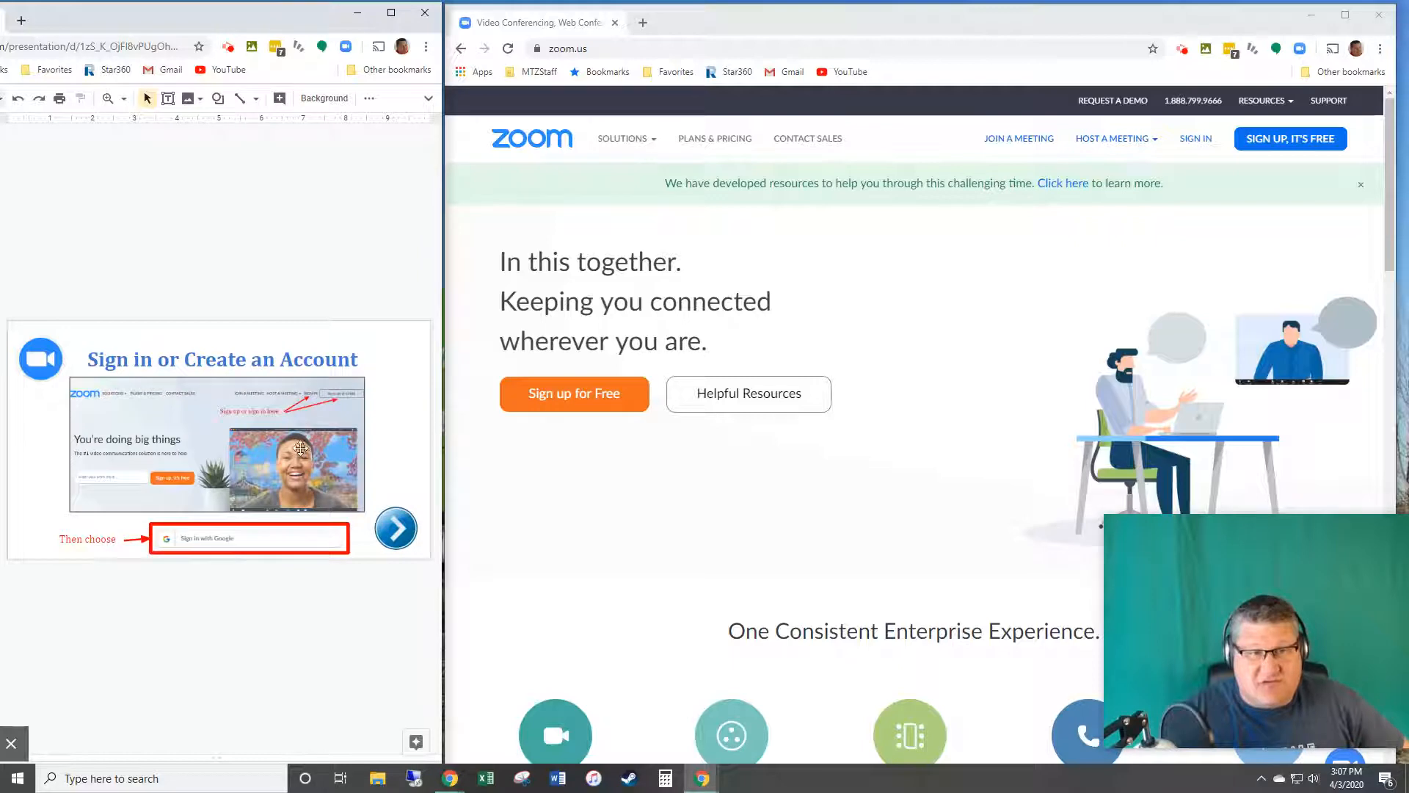
Step: Sign up for a free Zoom account using the saved work e-mail address
{"action": "left_click", "coordinate": [1277, 139]}
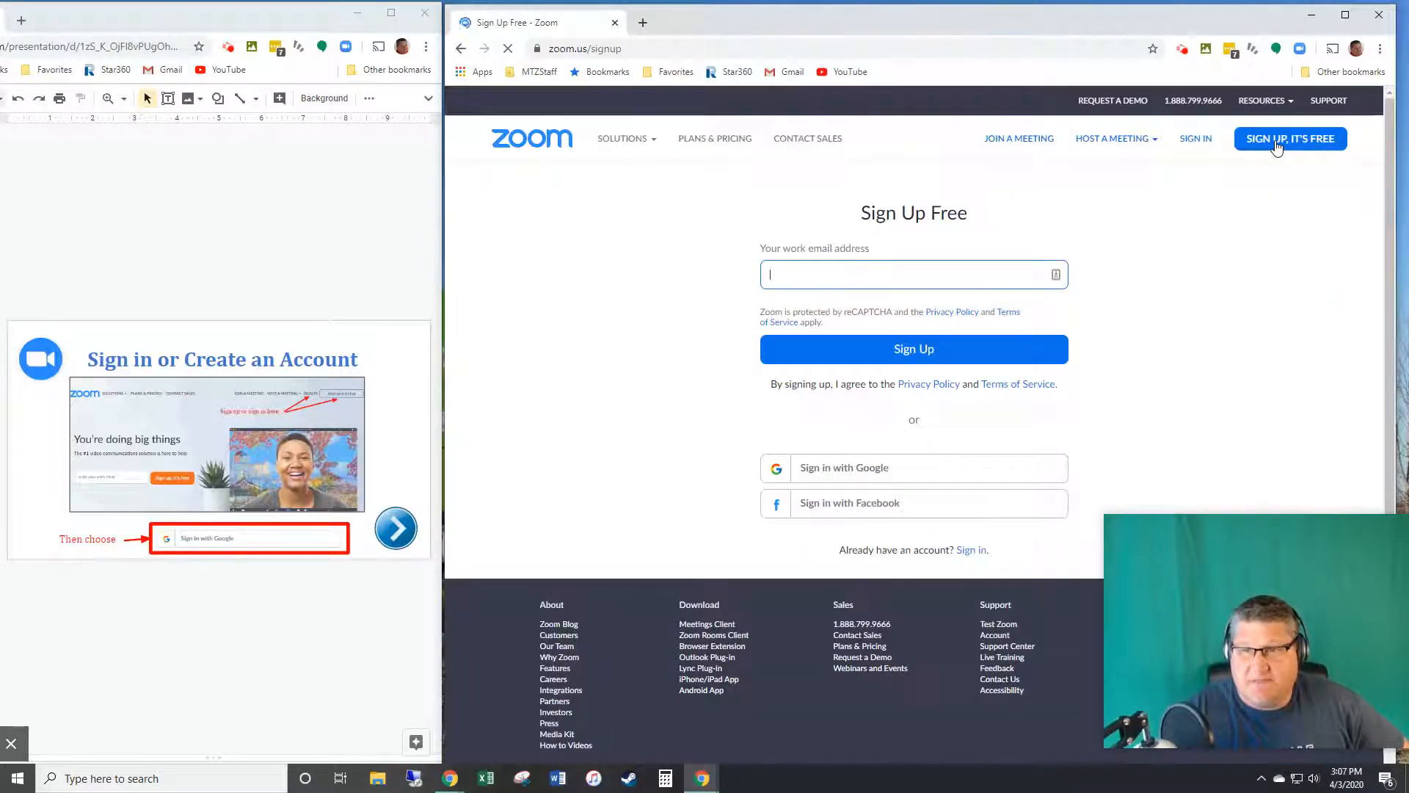
{"action": "left_click", "coordinate": [876, 276]}
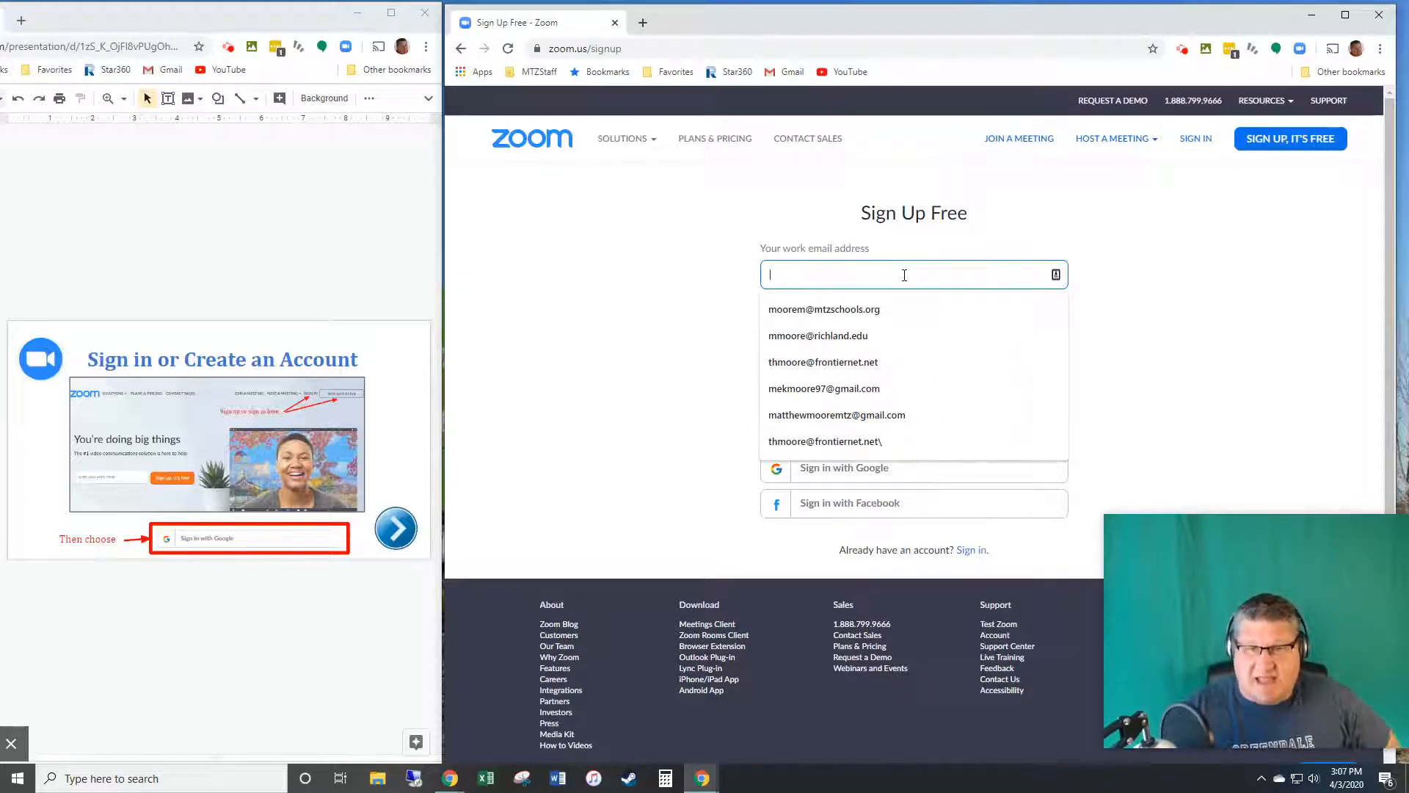
{"action": "left_click", "coordinate": [866, 335]}
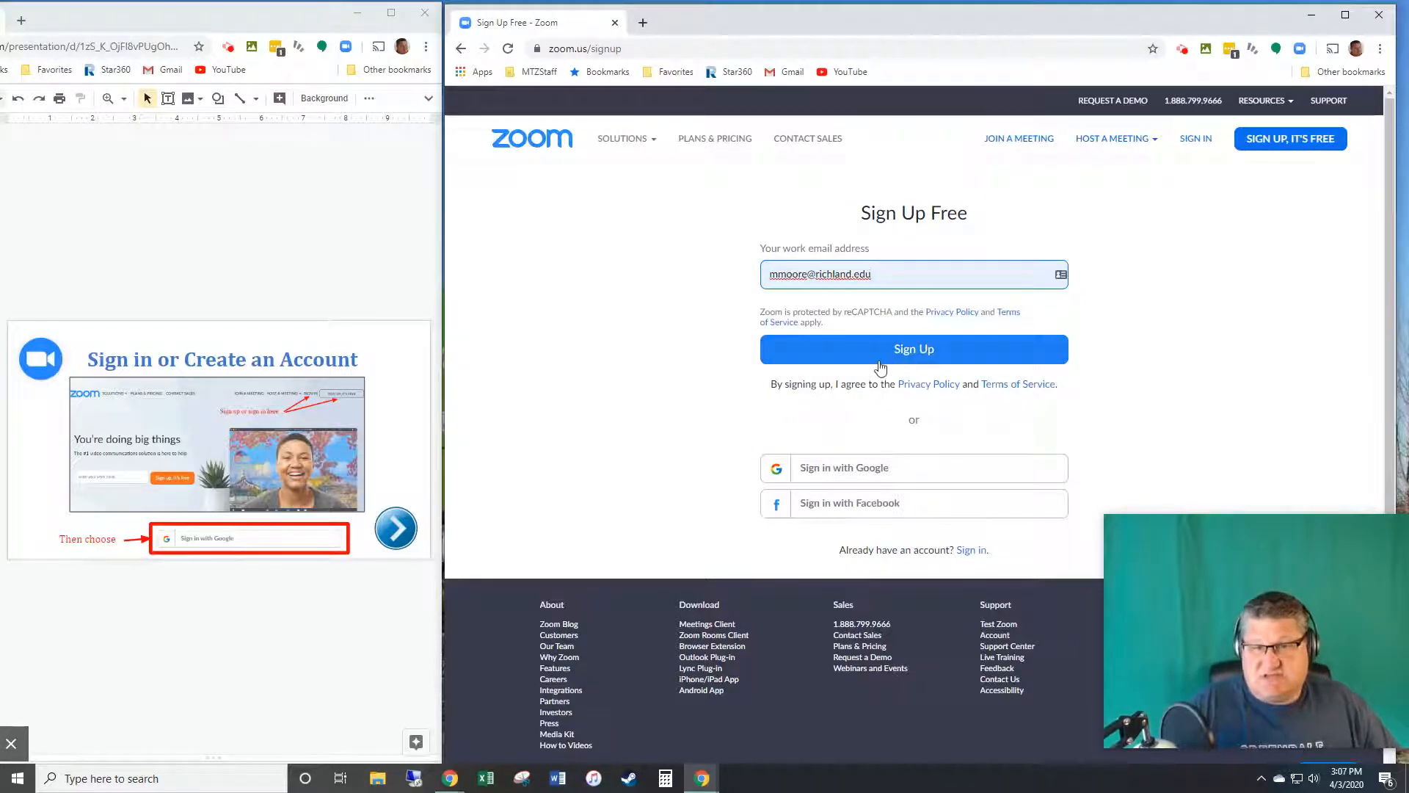
{"action": "left_click", "coordinate": [883, 356]}
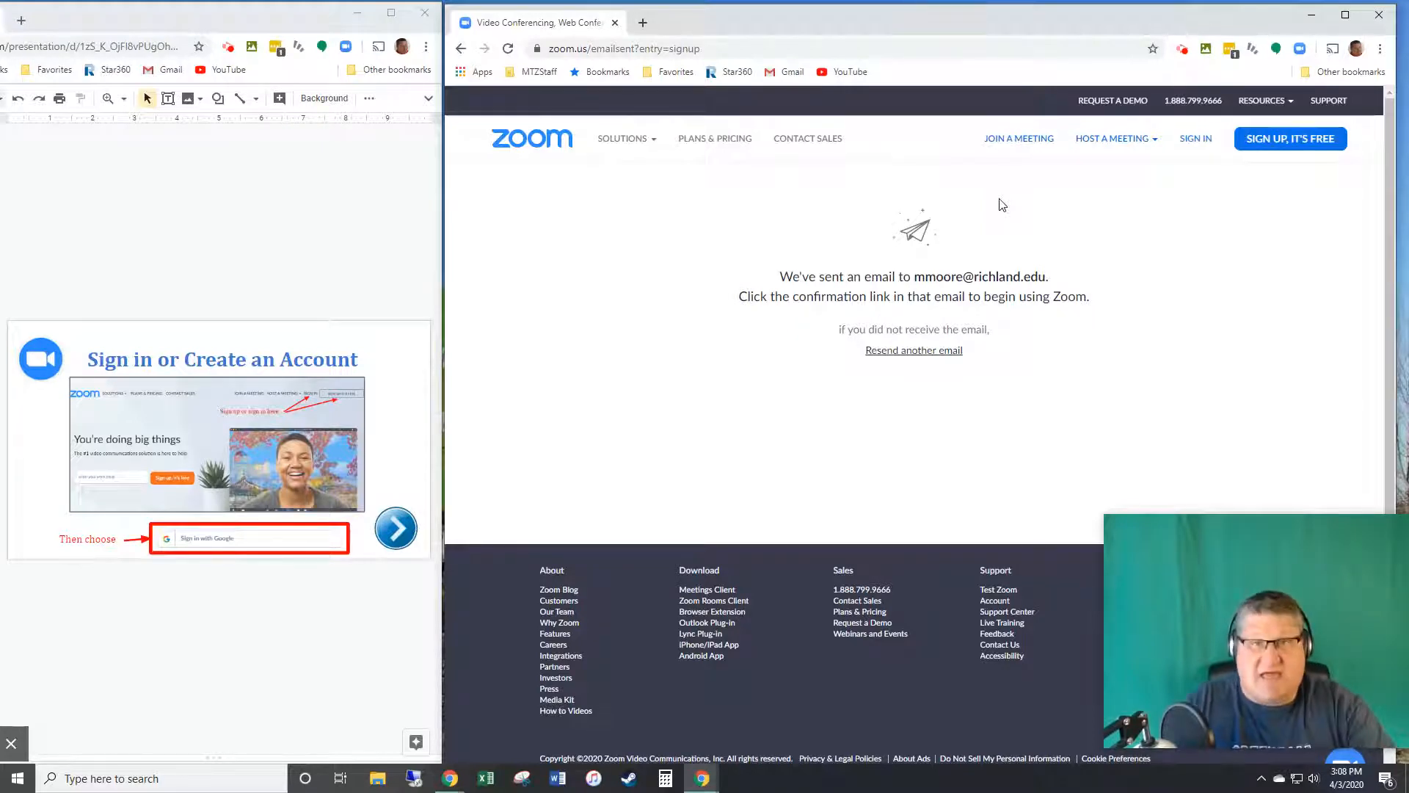
Step: Go to richland.edu in a new tab and open Student E-Mail from the page footer
{"action": "left_click", "coordinate": [643, 22]}
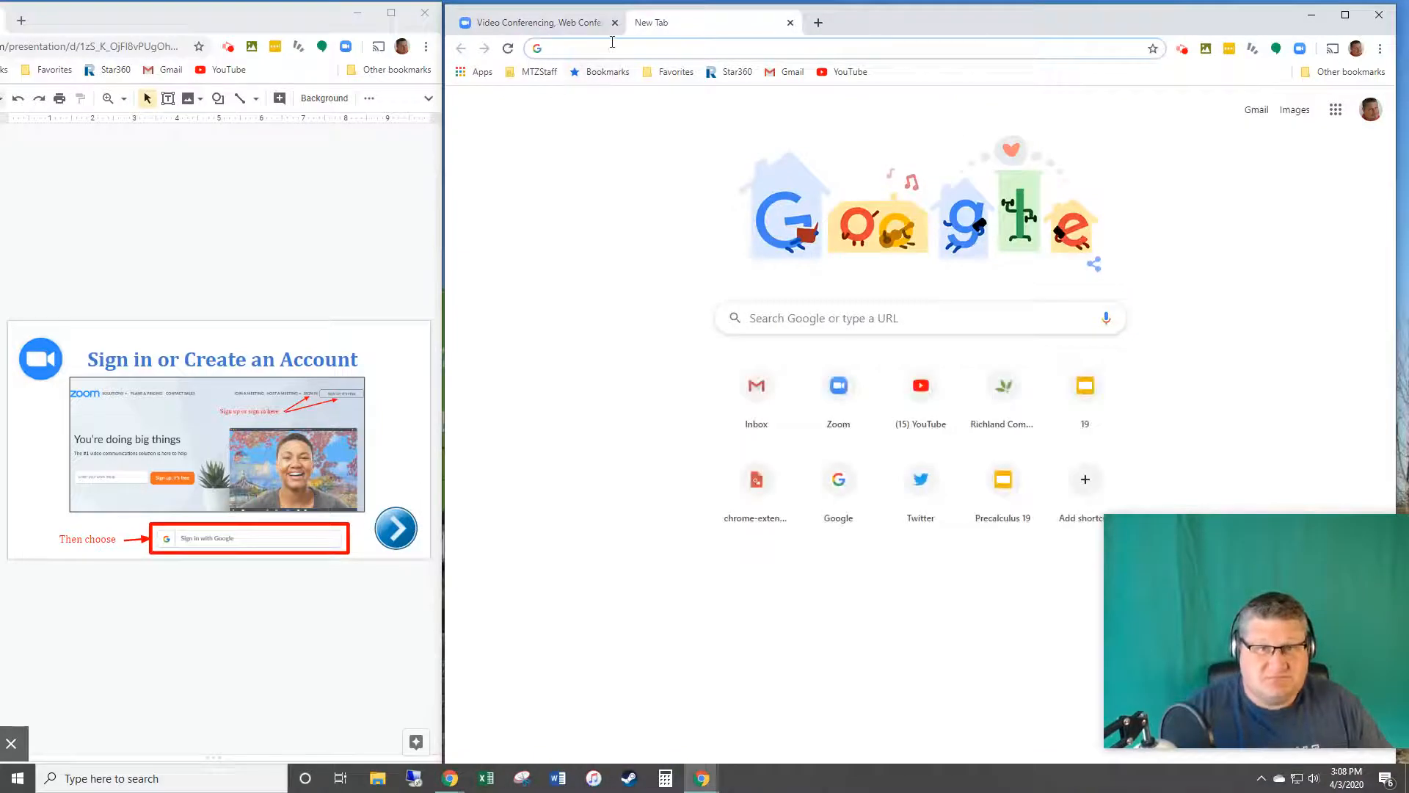
{"action": "type", "text": "richland.edu"}
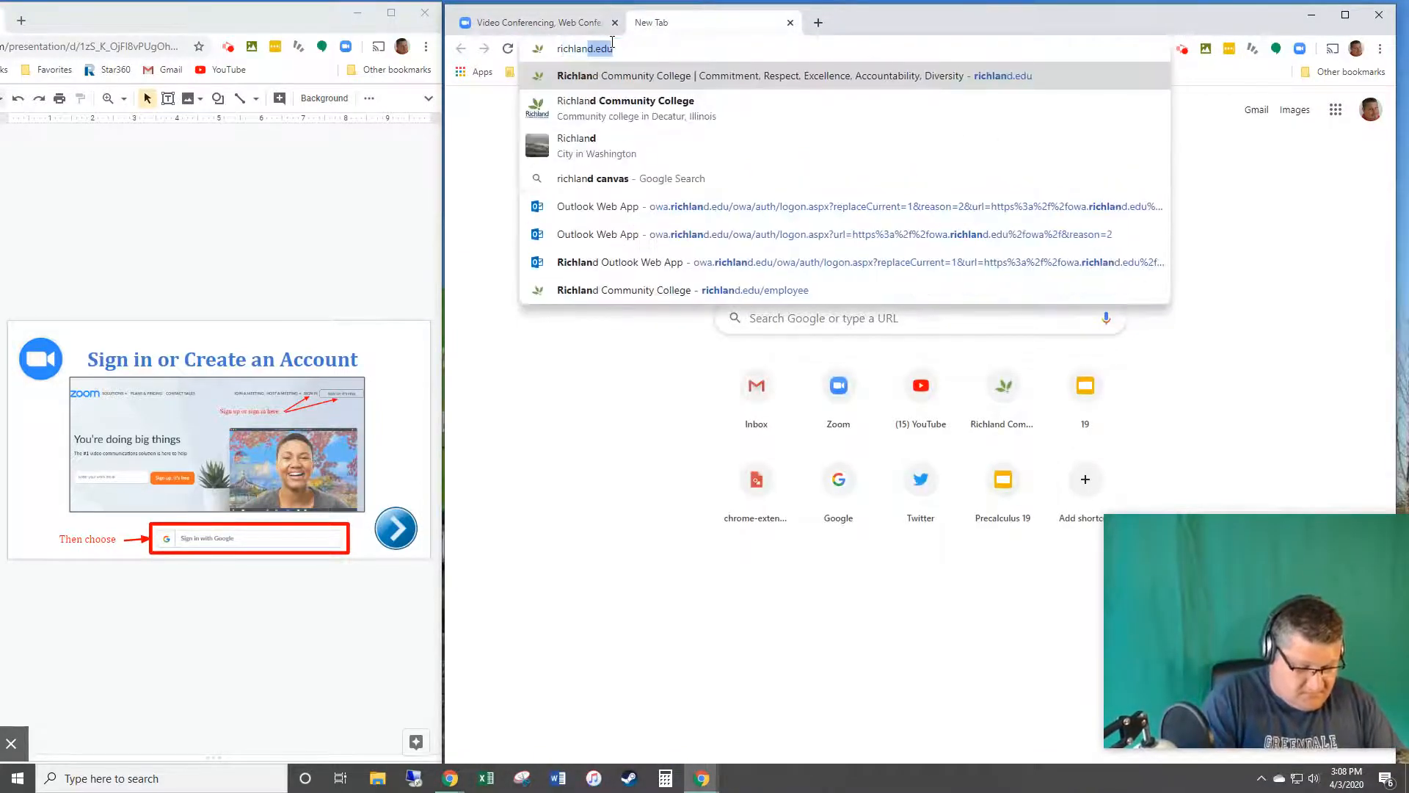
{"action": "key", "text": "Return"}
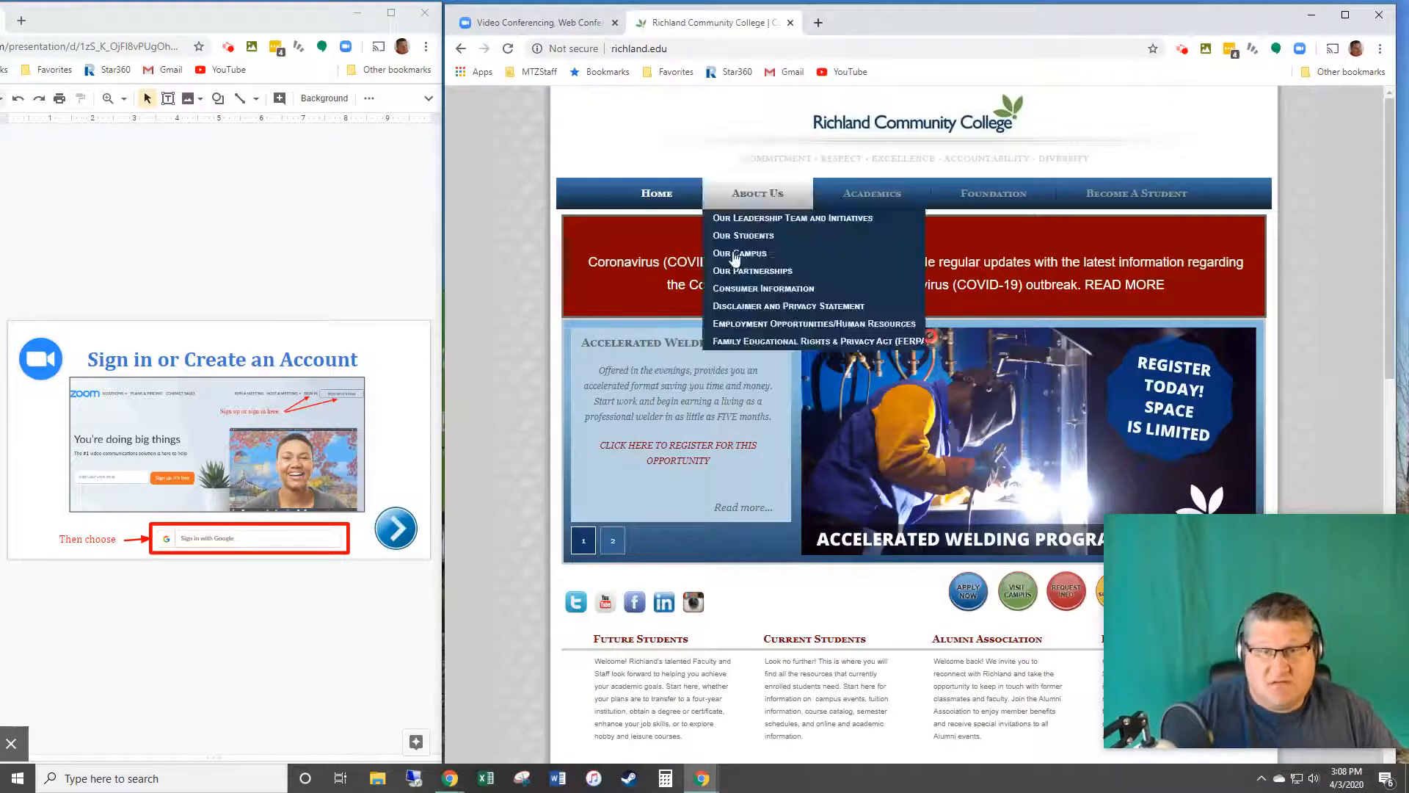
{"action": "scroll", "coordinate": [702, 612], "scroll_direction": "down", "scroll_amount": 10}
{"action": "scroll", "coordinate": [629, 293], "scroll_direction": "down", "scroll_amount": 5}
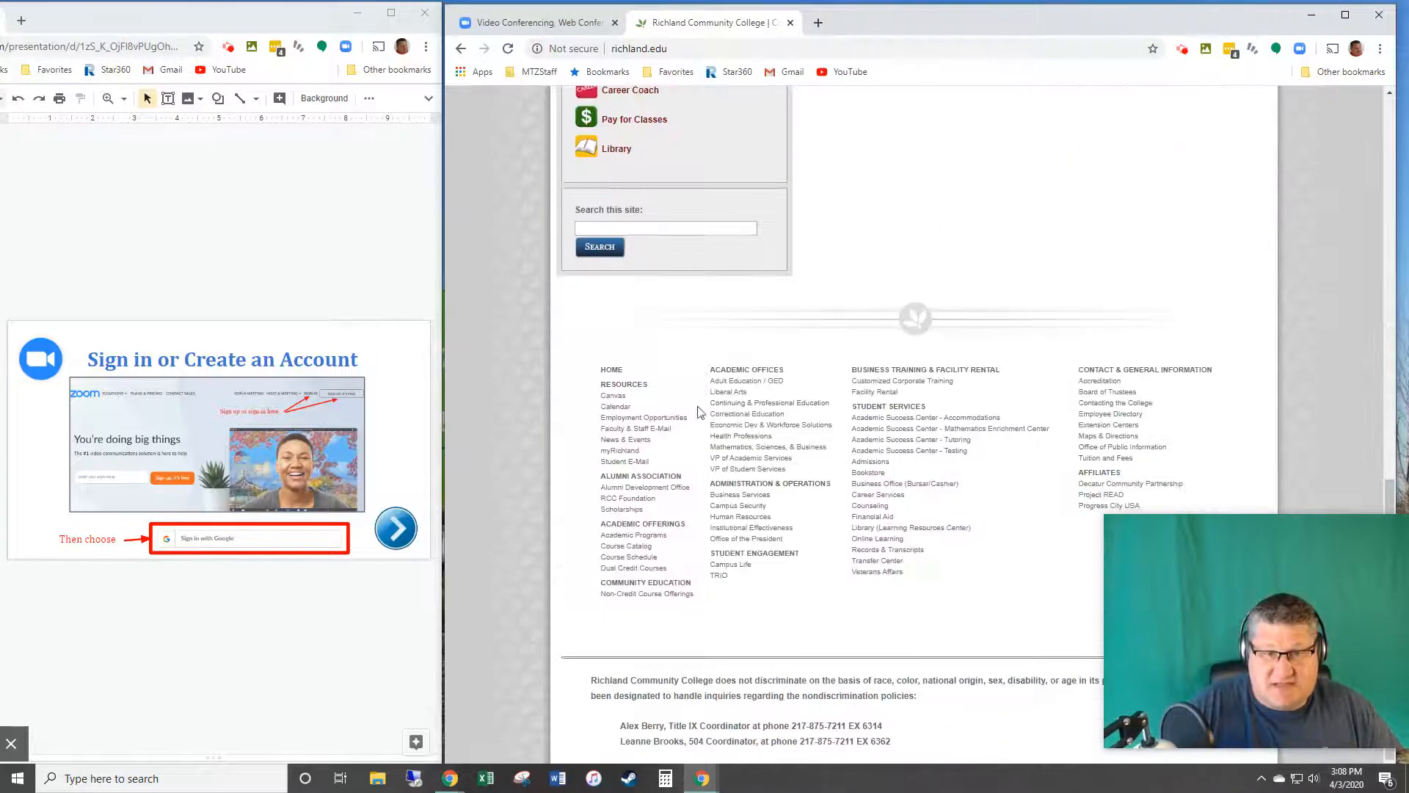
{"action": "left_click", "coordinate": [631, 462]}
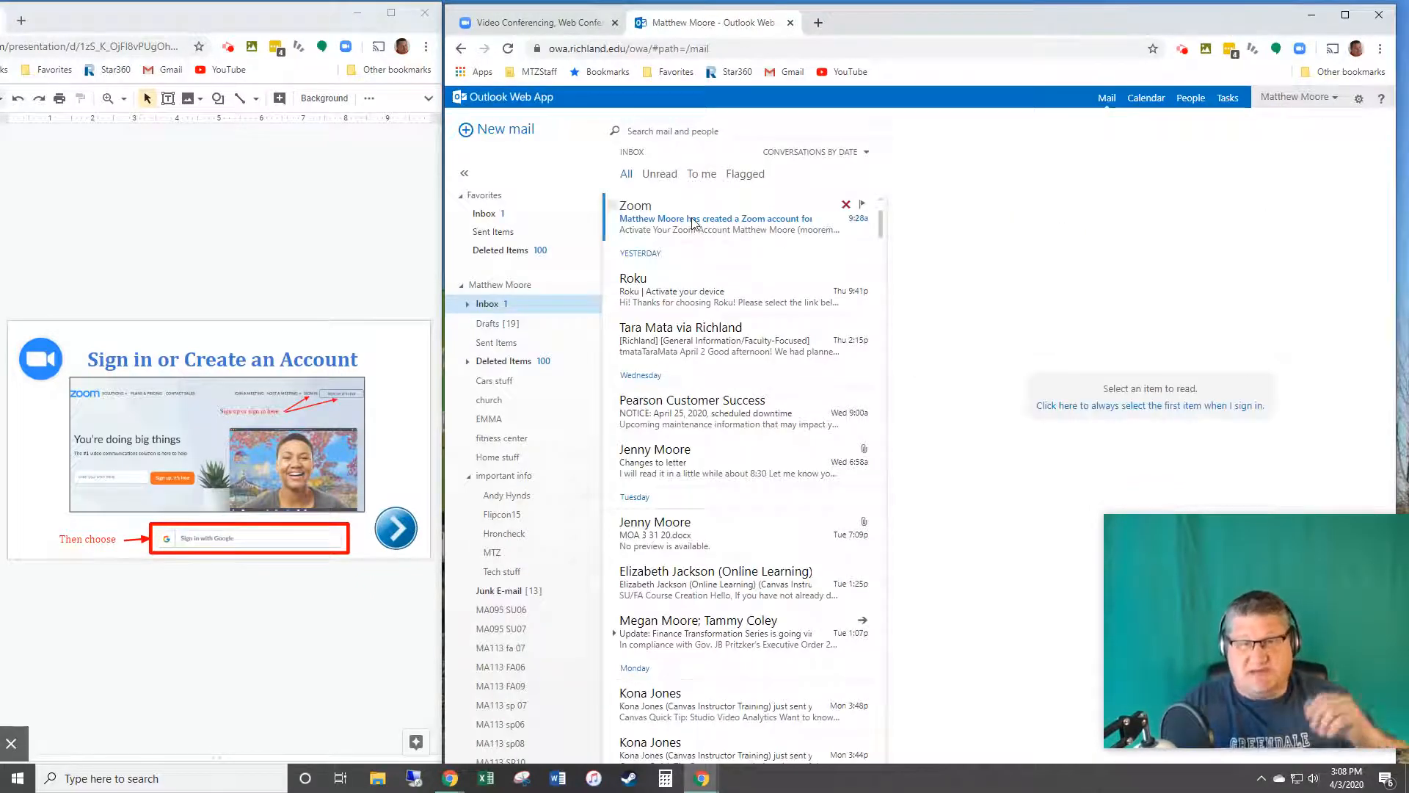
Step: Pop out the Zoom activation e-mail and use its Activate Account button, advancing the slides alongside
{"action": "left_click", "coordinate": [693, 224]}
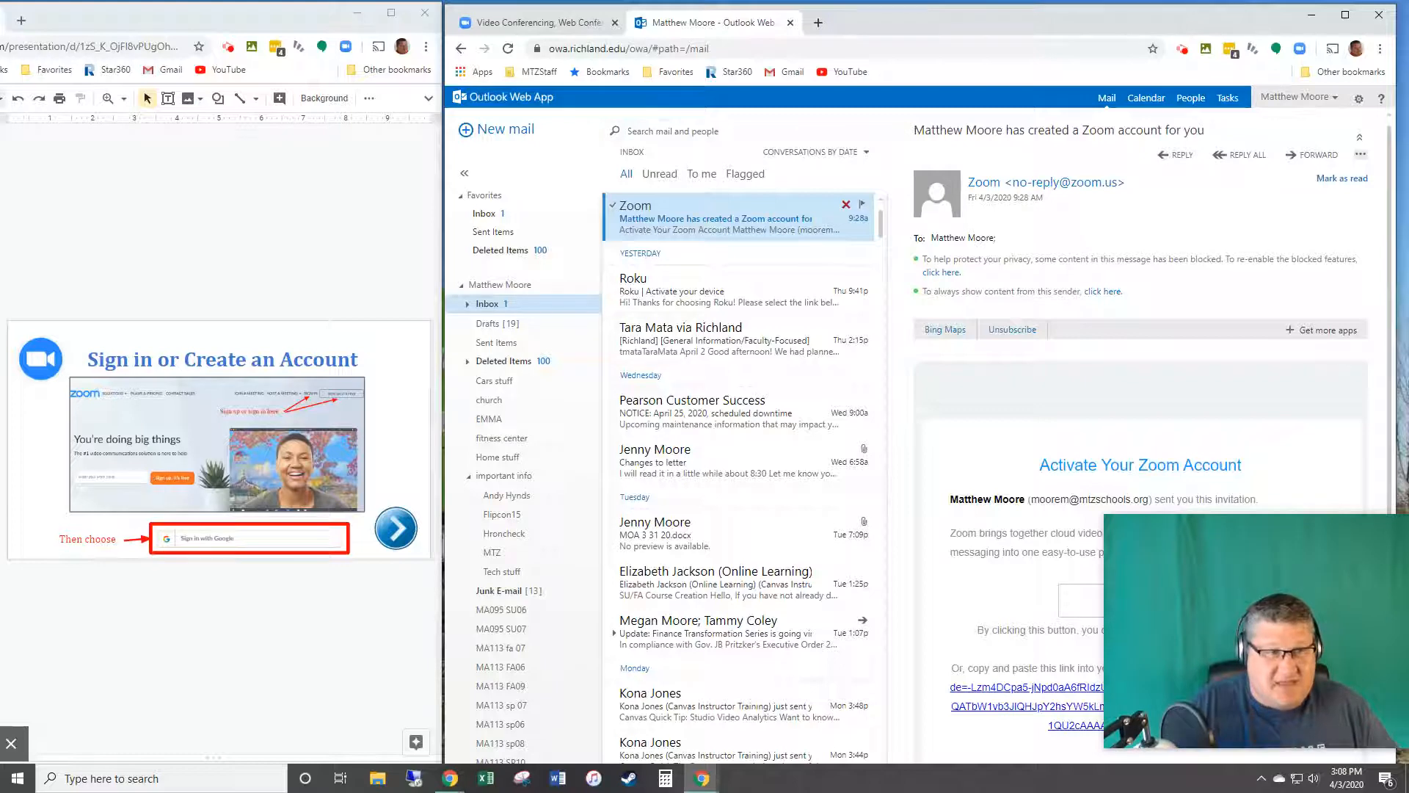
{"action": "left_click", "coordinate": [146, 284]}
{"action": "key", "text": "Down"}
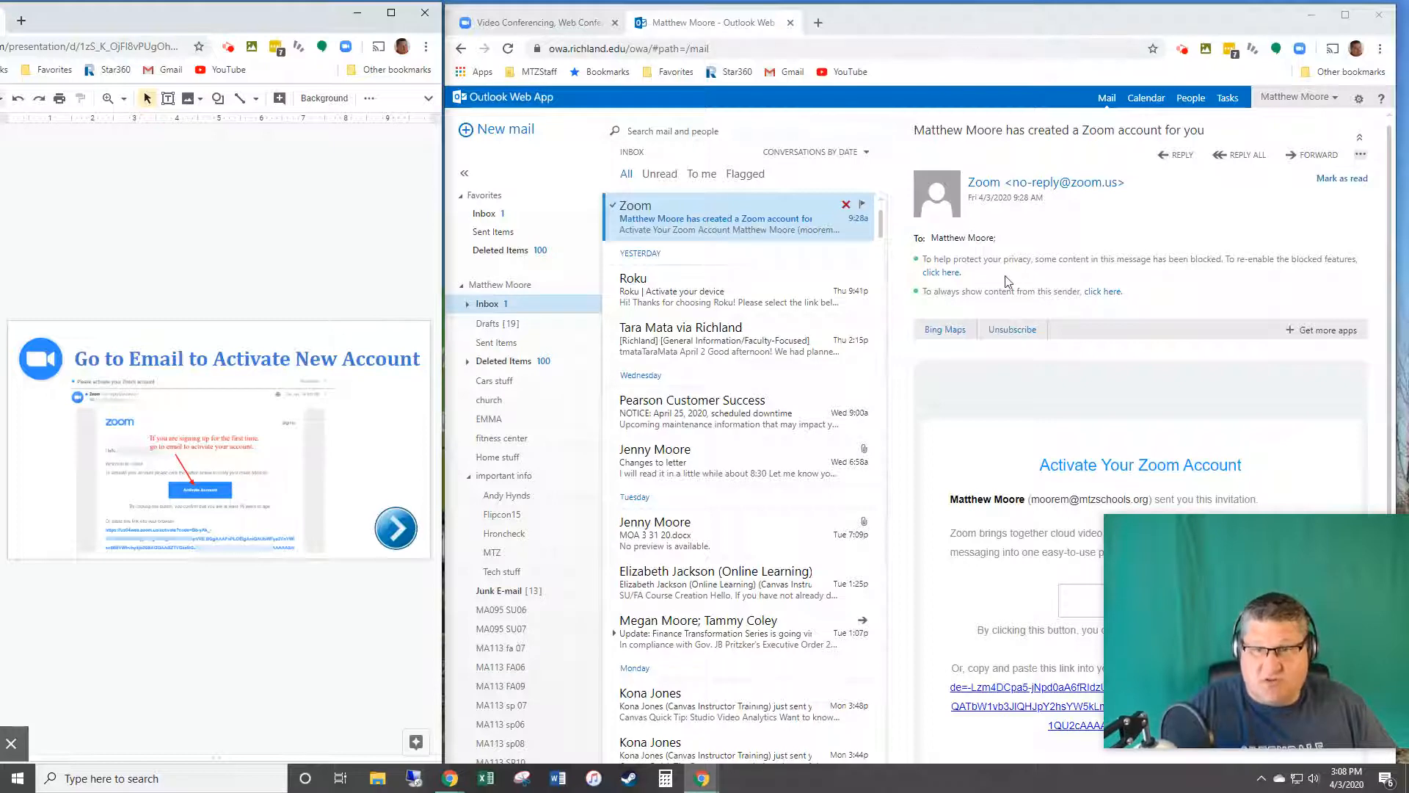
{"action": "double_click", "coordinate": [740, 211]}
{"action": "left_click_drag", "start_coordinate": [454, 123], "coordinate": [904, 123]}
{"action": "scroll", "coordinate": [833, 467], "scroll_direction": "down", "scroll_amount": 5}
{"action": "scroll", "coordinate": [817, 325], "scroll_direction": "up", "scroll_amount": 3}
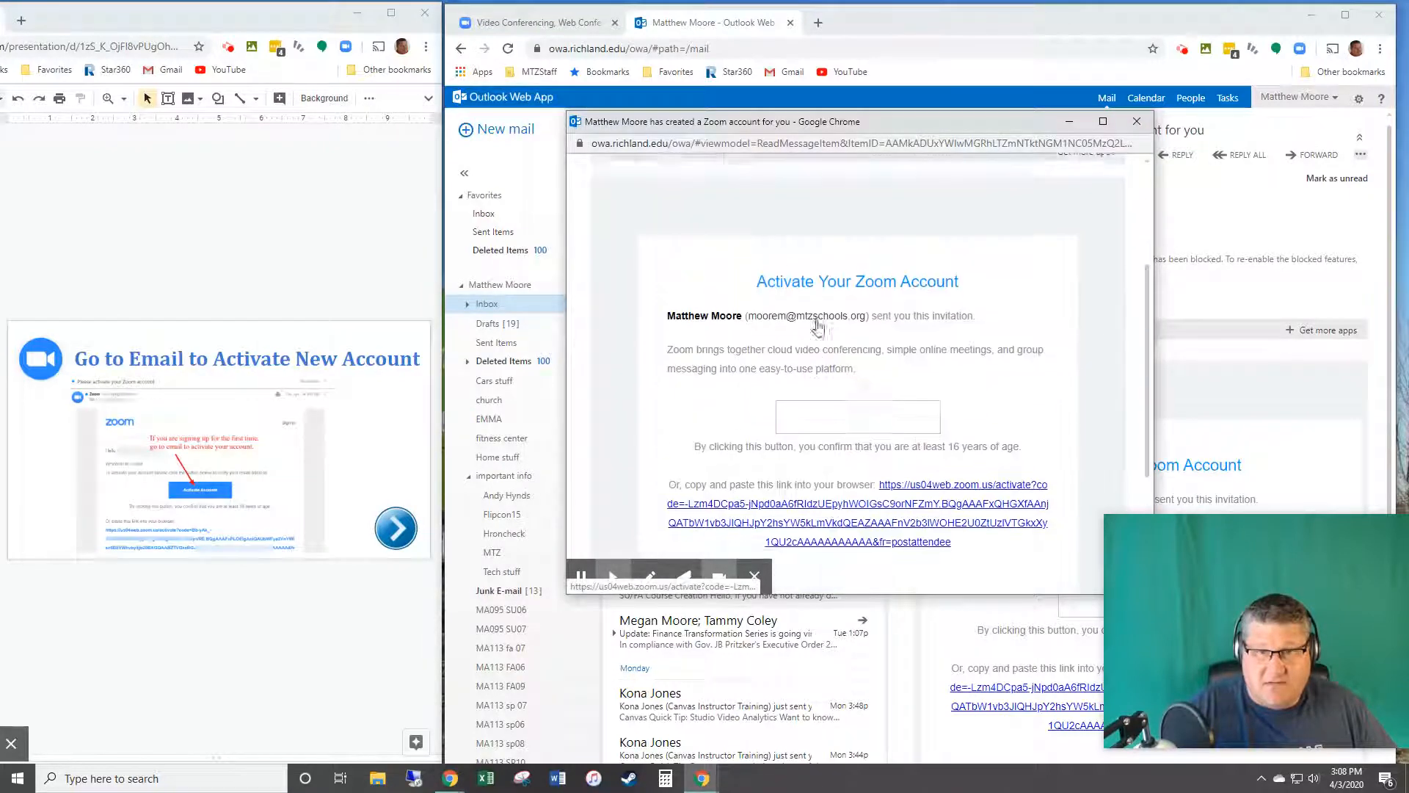
{"action": "left_click", "coordinate": [844, 432]}
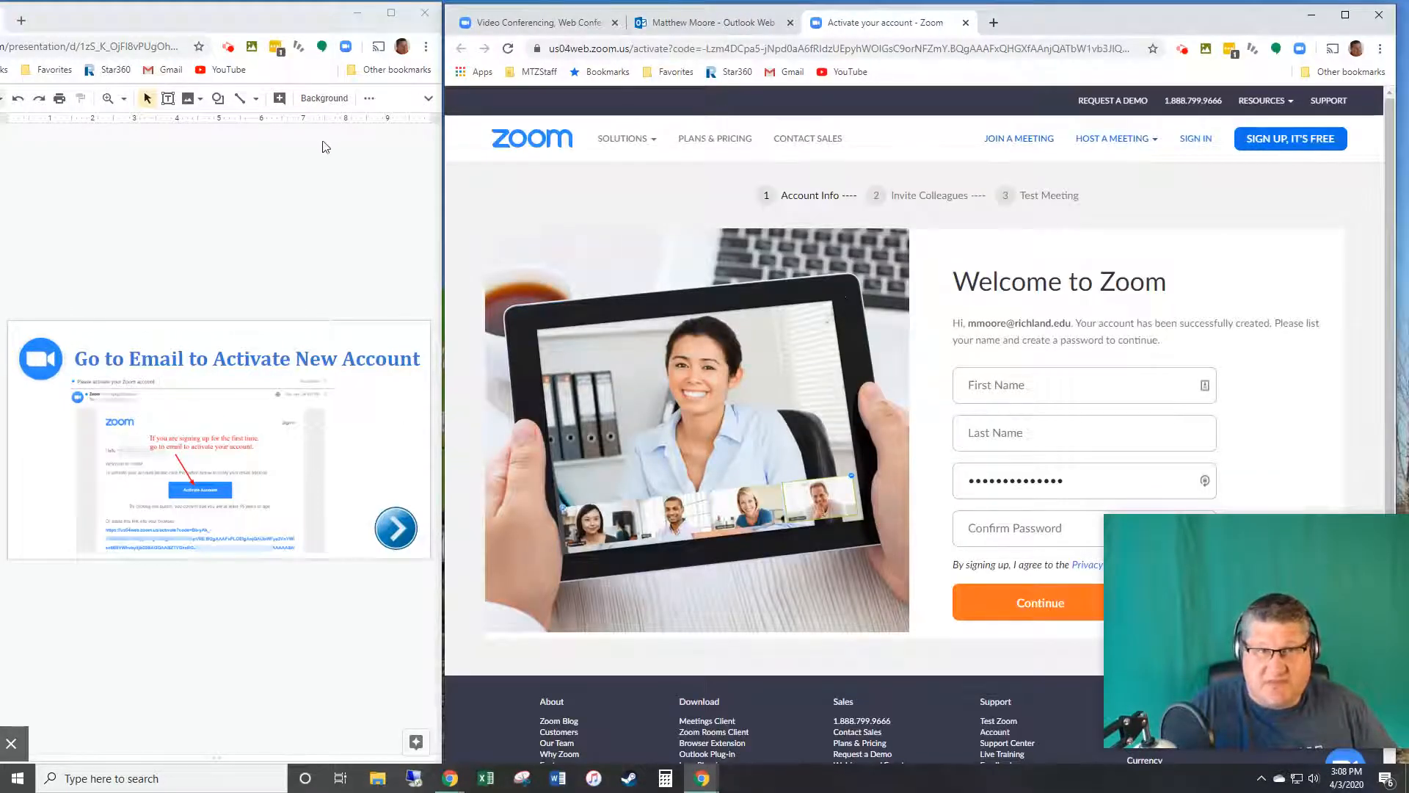
Step: Enter the account holder's first and last name, set and confirm the password, then continue
{"action": "left_click", "coordinate": [1, 440]}
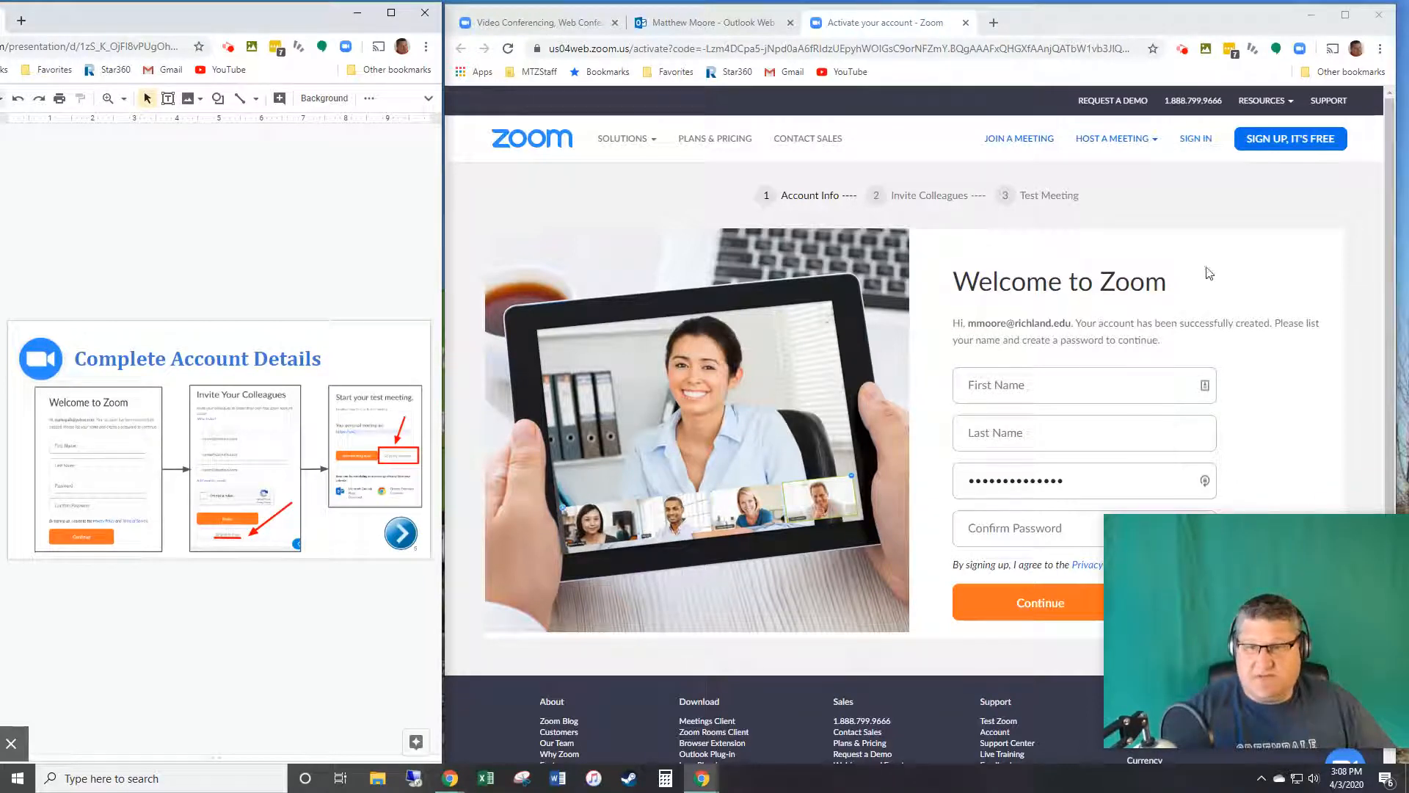
{"action": "left_click", "coordinate": [1079, 389]}
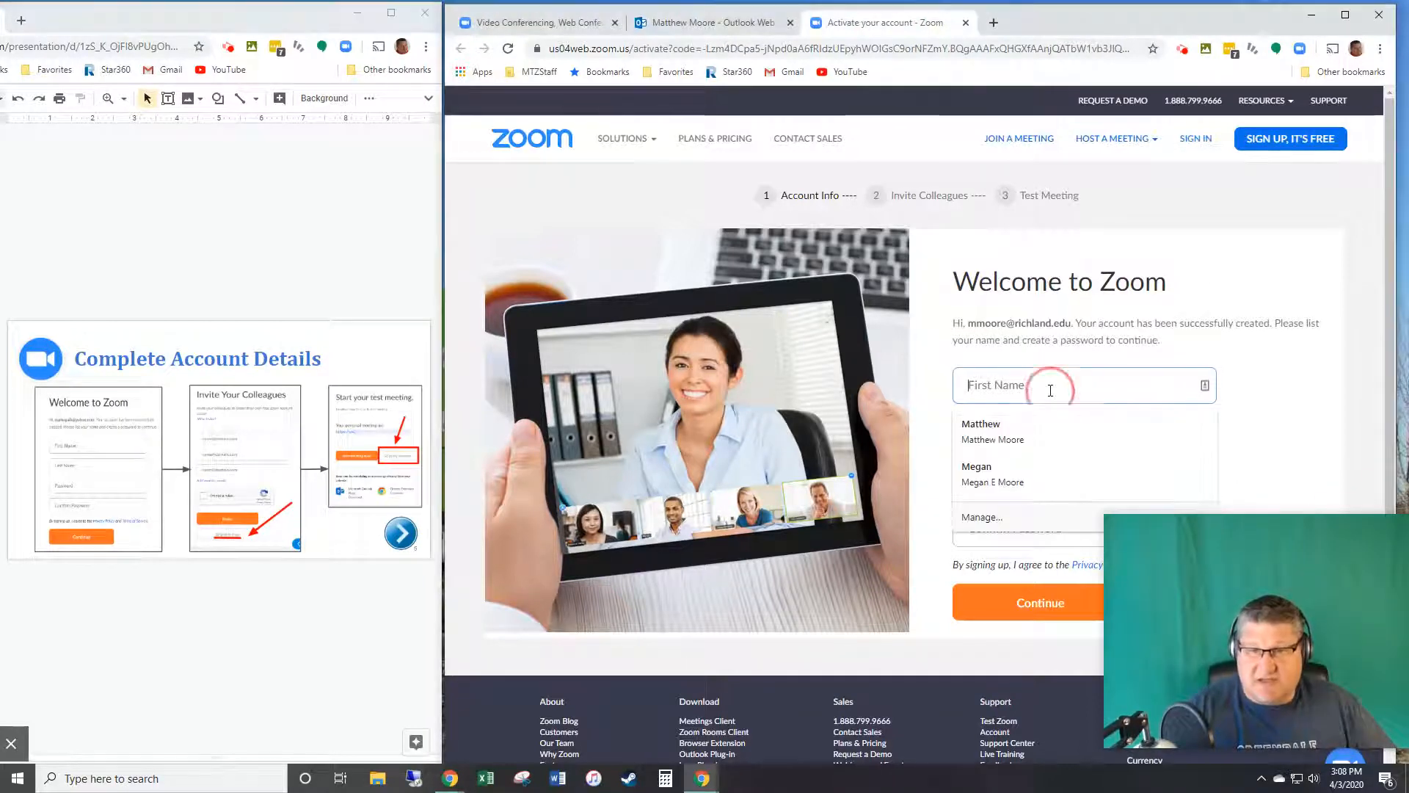
{"action": "left_click", "coordinate": [1005, 444]}
{"action": "double_click", "coordinate": [1097, 481]}
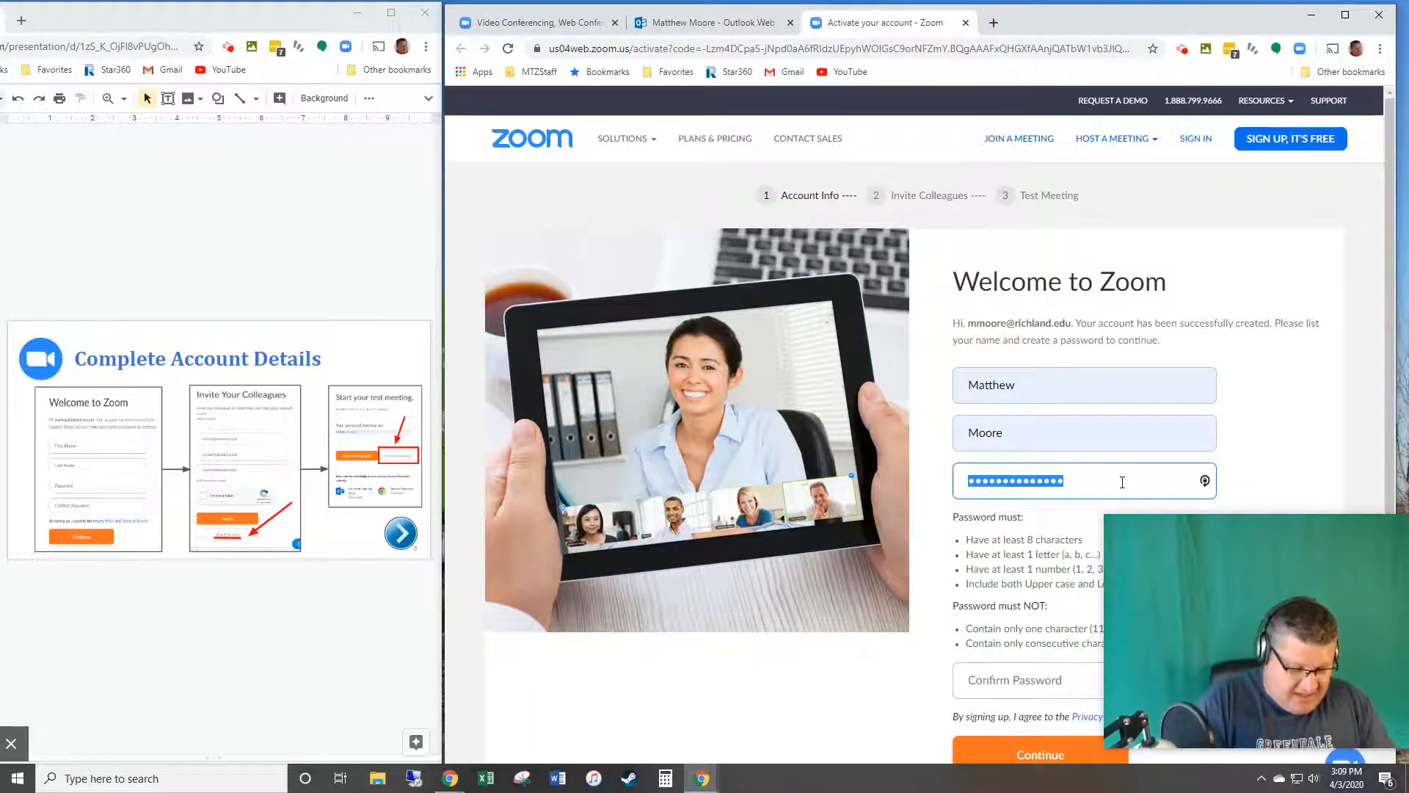
{"action": "type", "text": "••••••"}
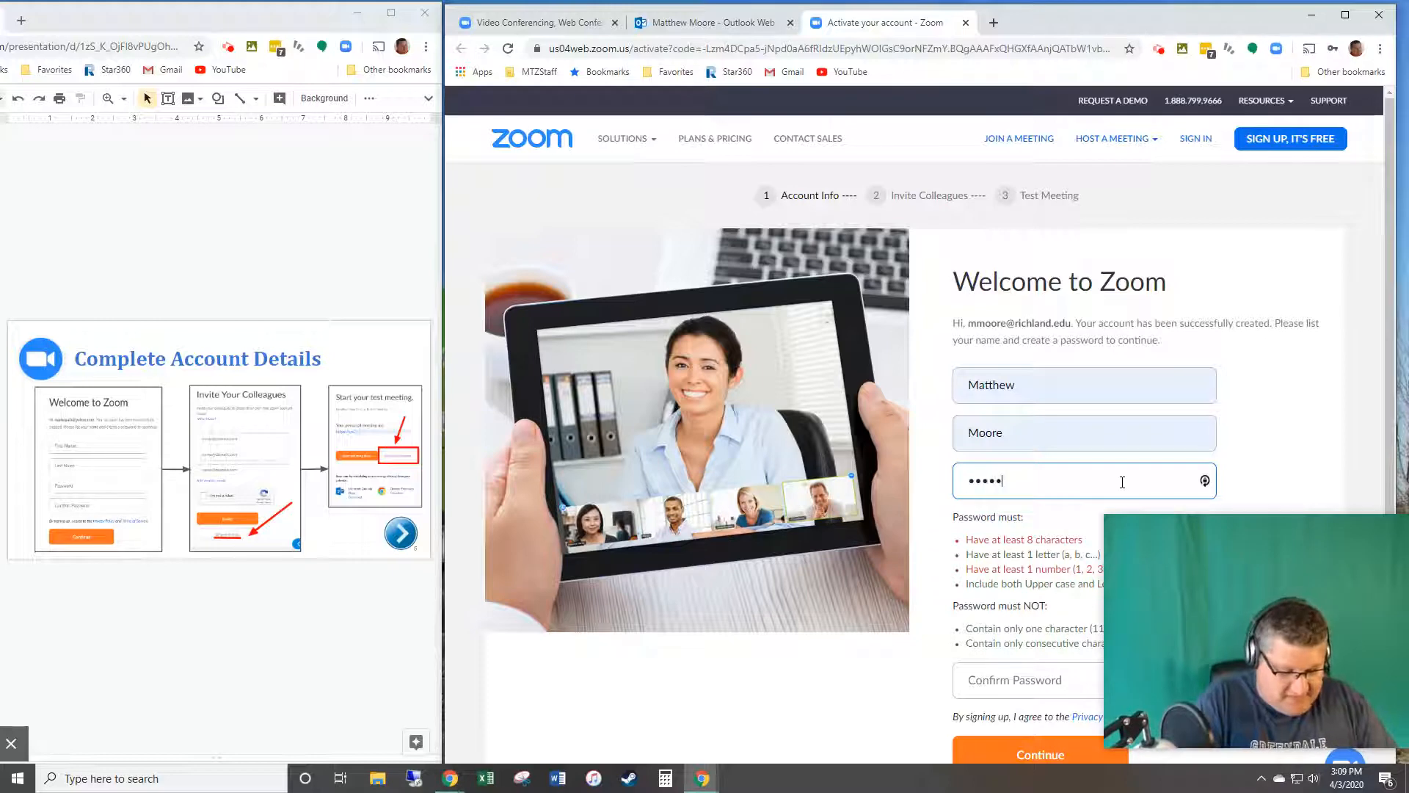
{"action": "type", "text": "•"}
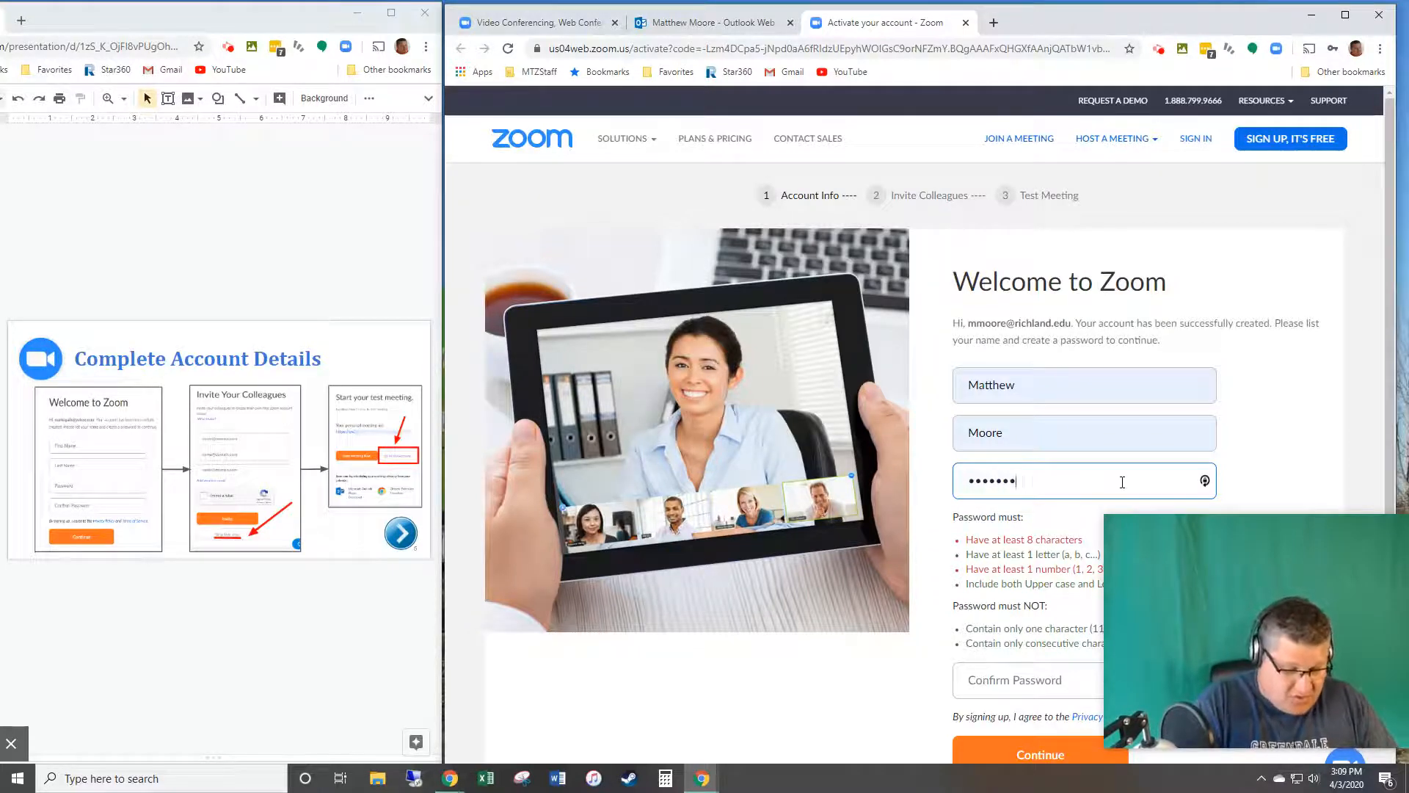
{"action": "type", "text": "••••"}
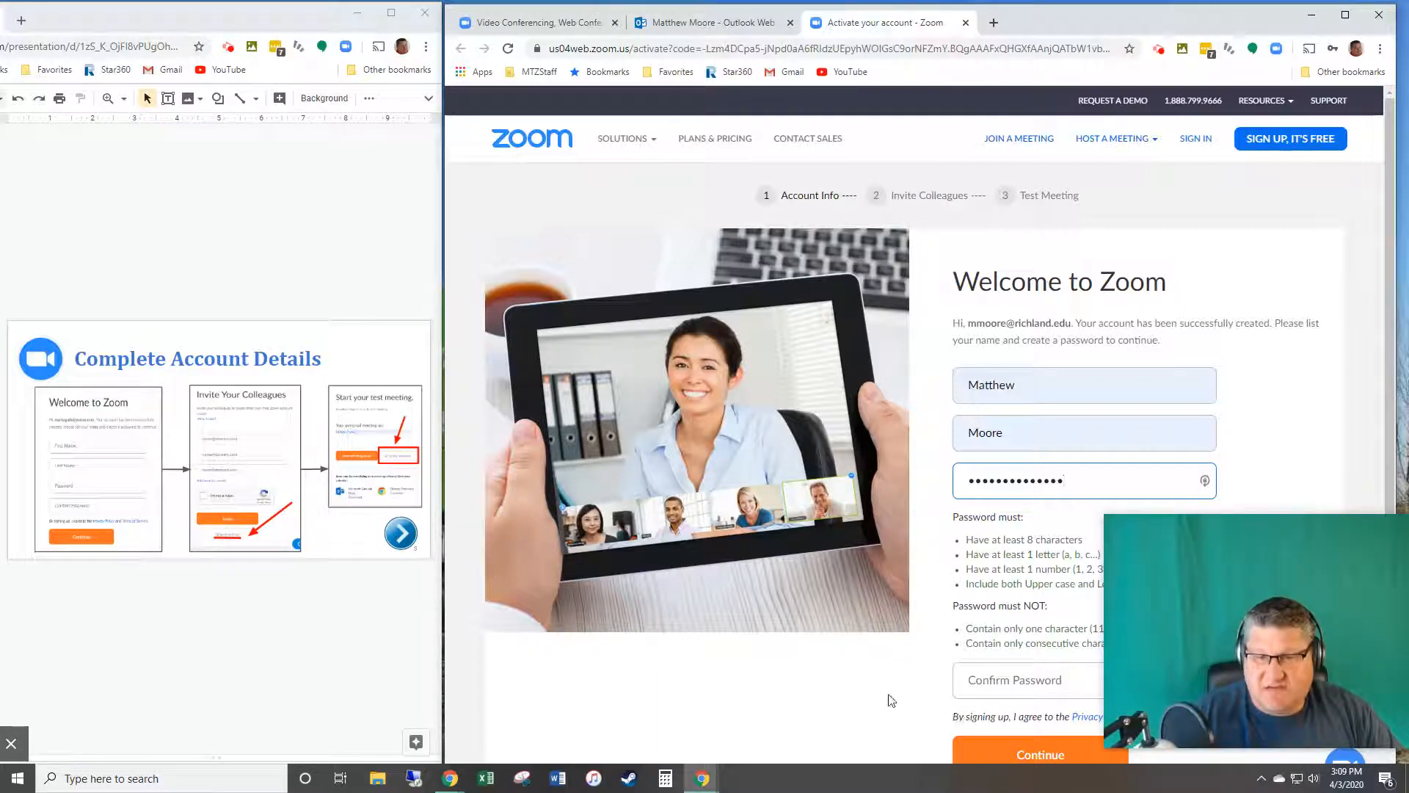
{"action": "left_click", "coordinate": [993, 684]}
{"action": "type", "text": "*******"}
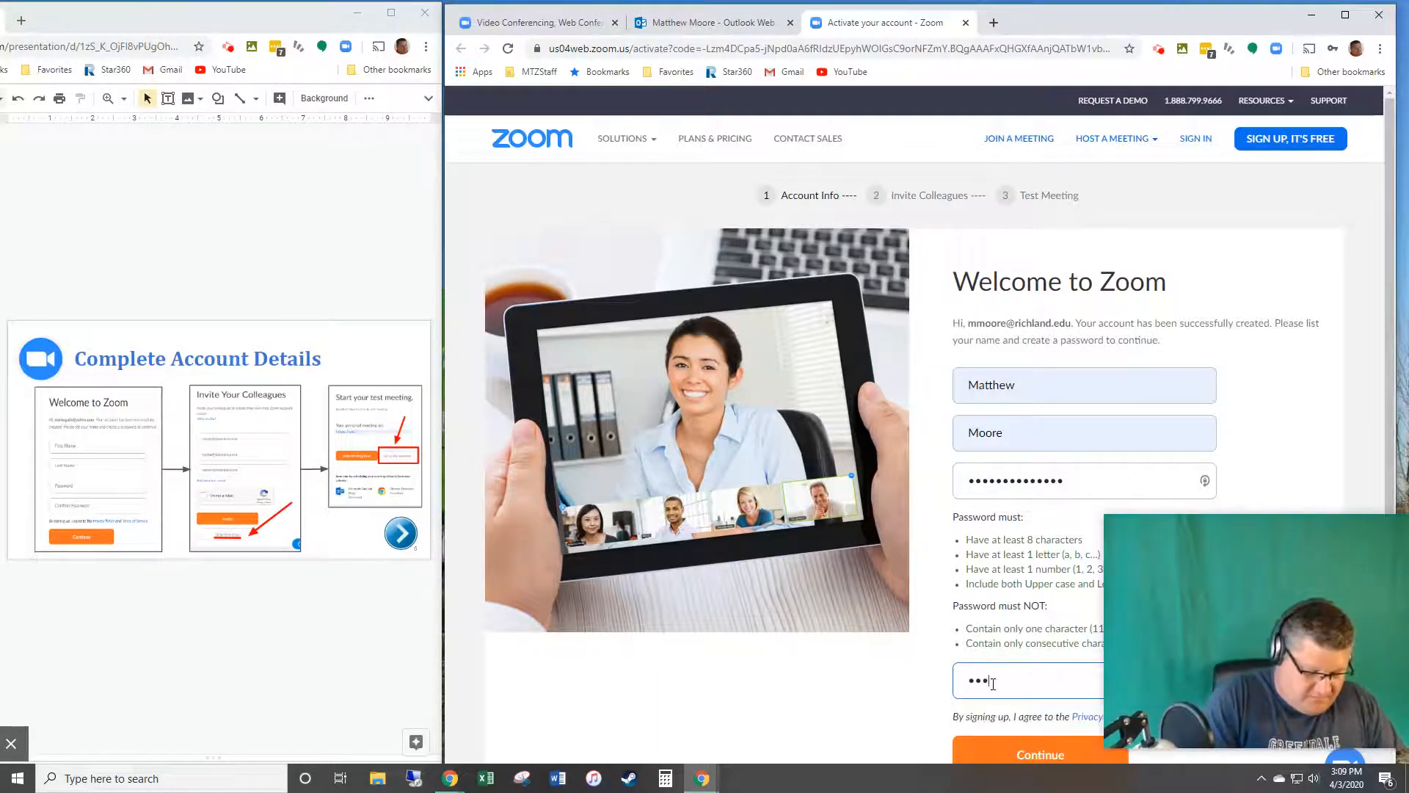
{"action": "type", "text": "*******"}
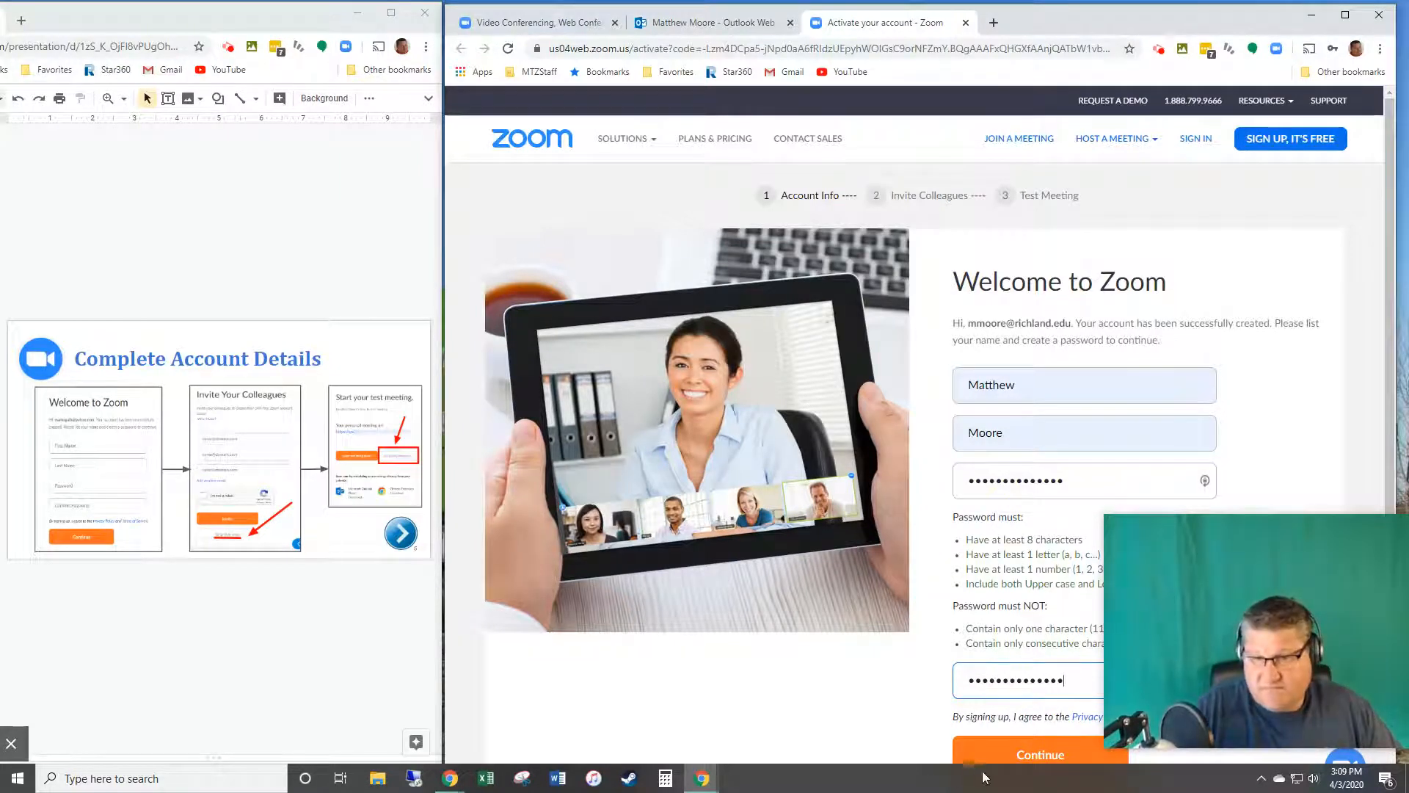
{"action": "left_click", "coordinate": [1026, 760]}
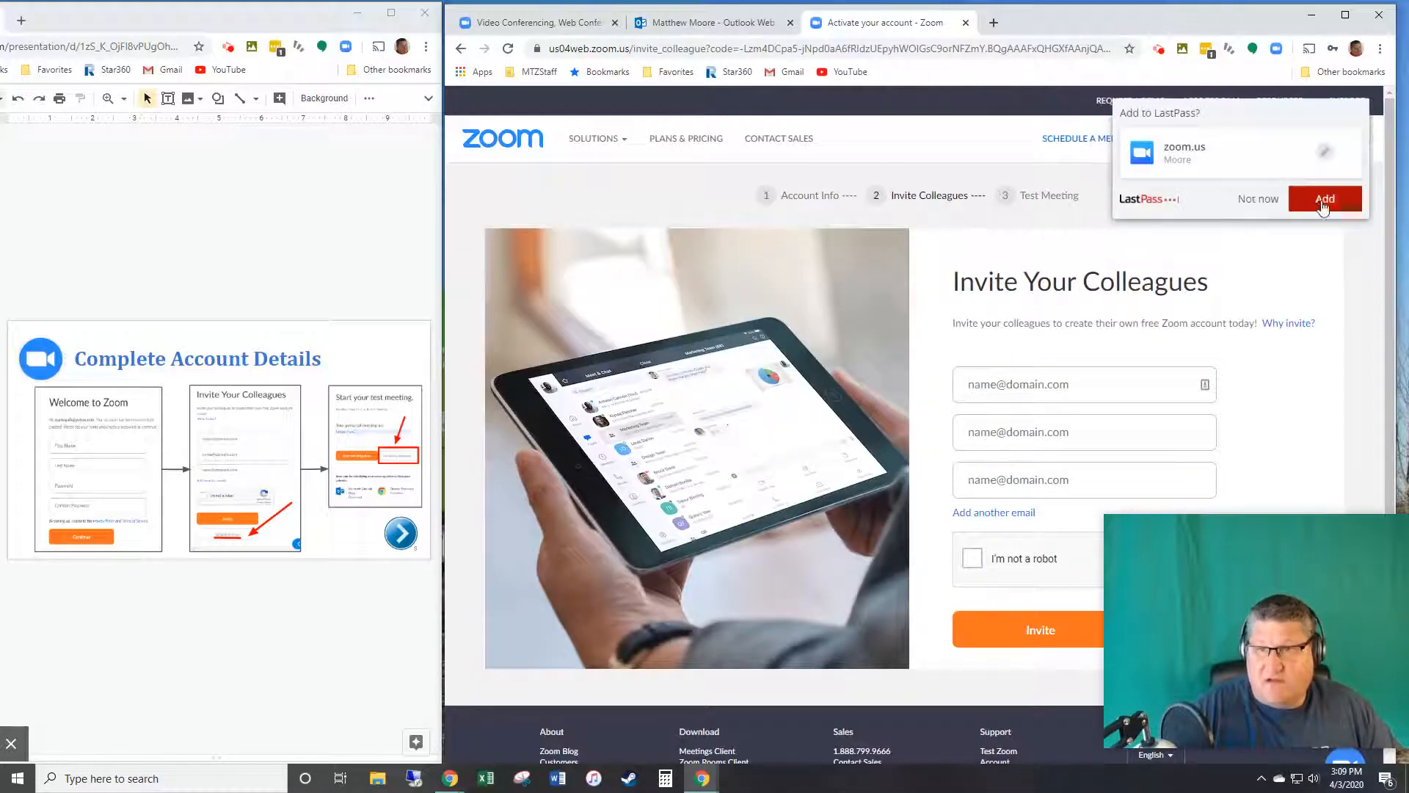
Step: Decline LastPass's offer to save the login and skip the Invite Your Colleagues step
{"action": "left_click", "coordinate": [1258, 200]}
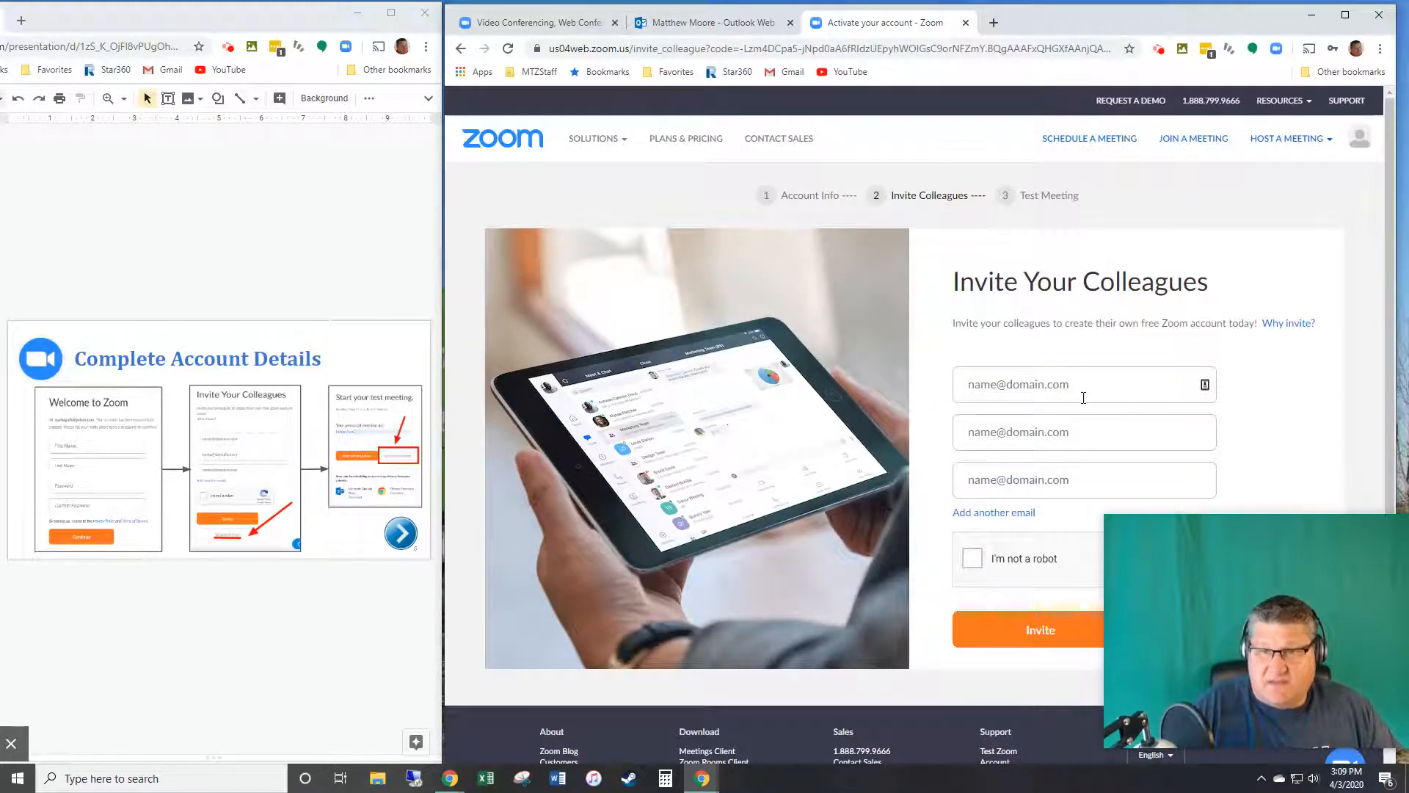
{"action": "left_click_drag", "start_coordinate": [1263, 543], "coordinate": [341, 534]}
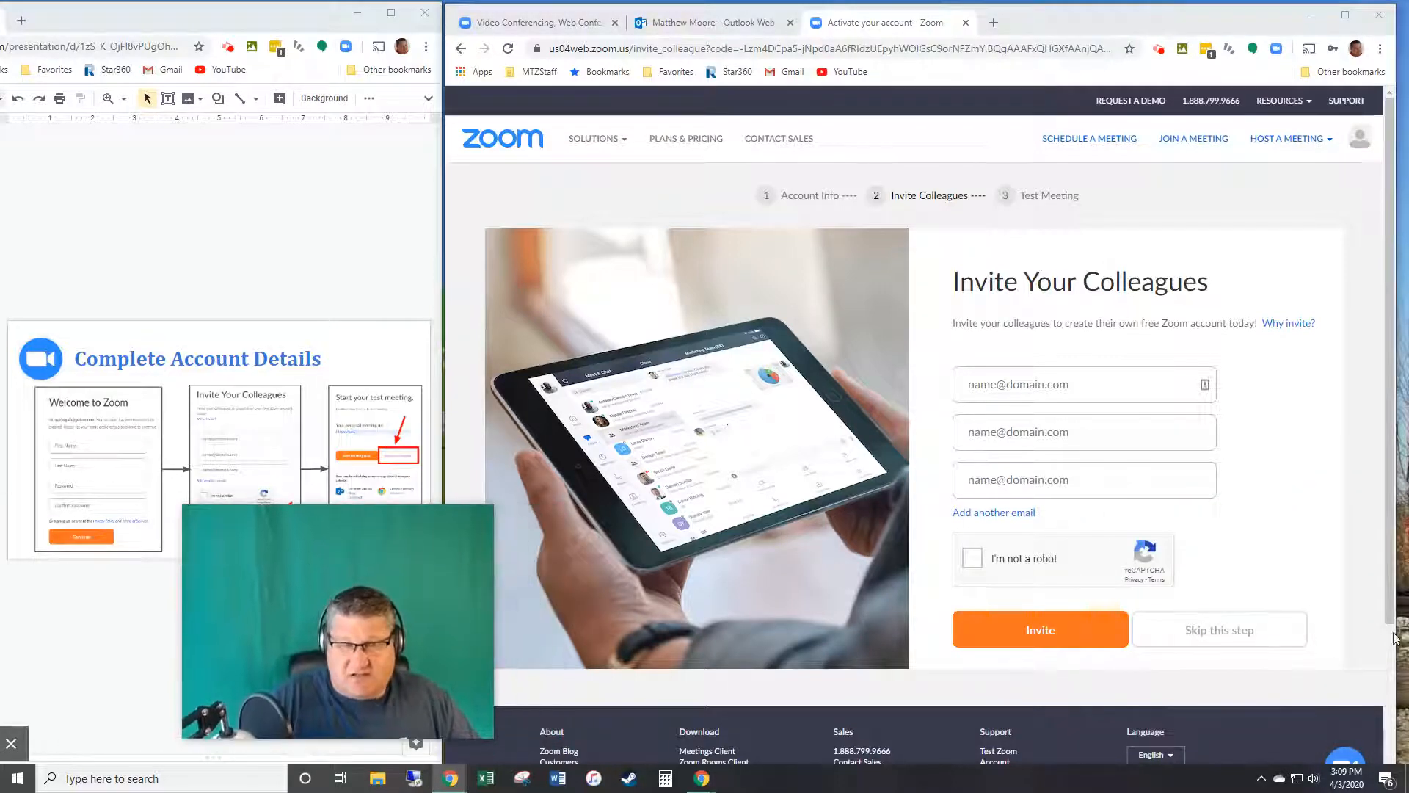
{"action": "left_click", "coordinate": [1235, 637]}
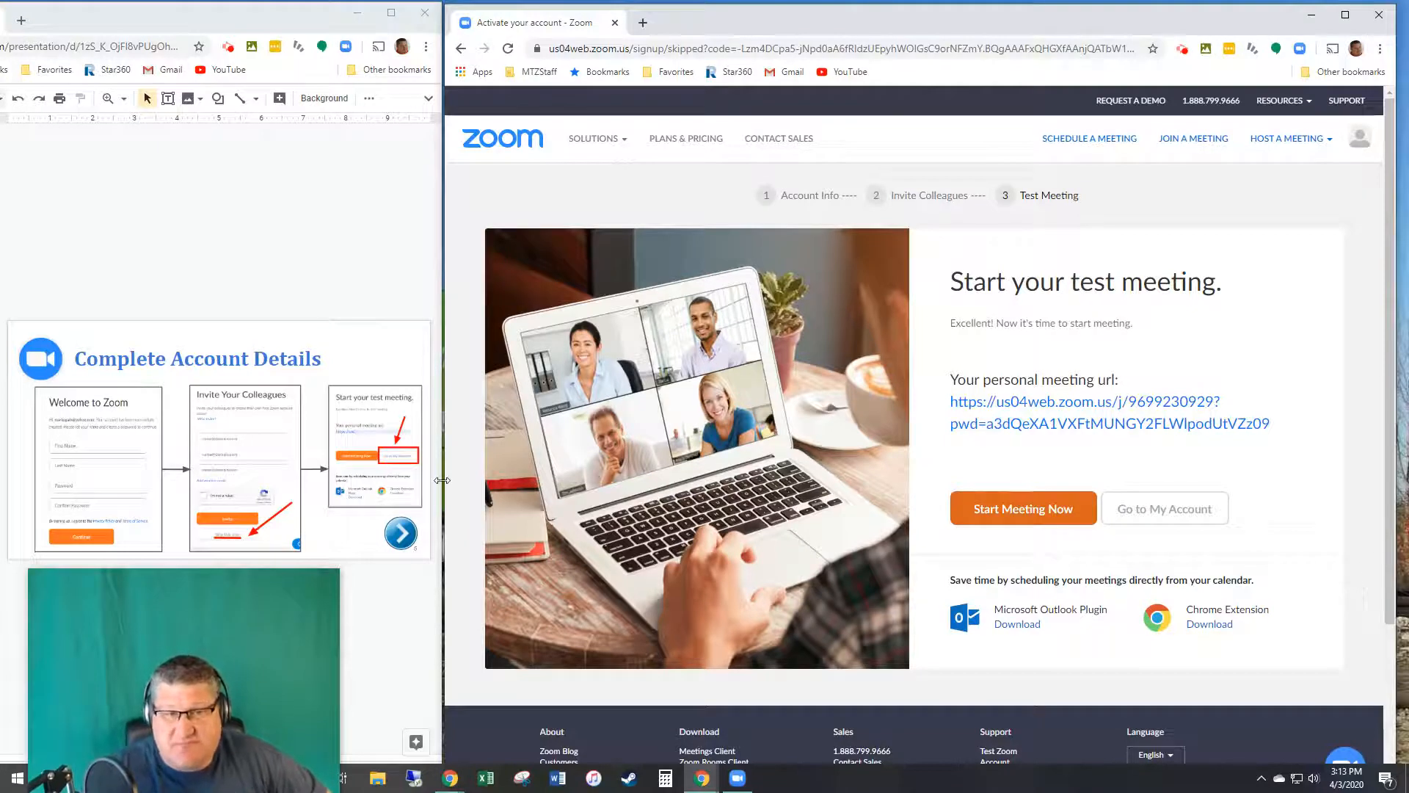
{"action": "left_click", "coordinate": [1172, 508]}
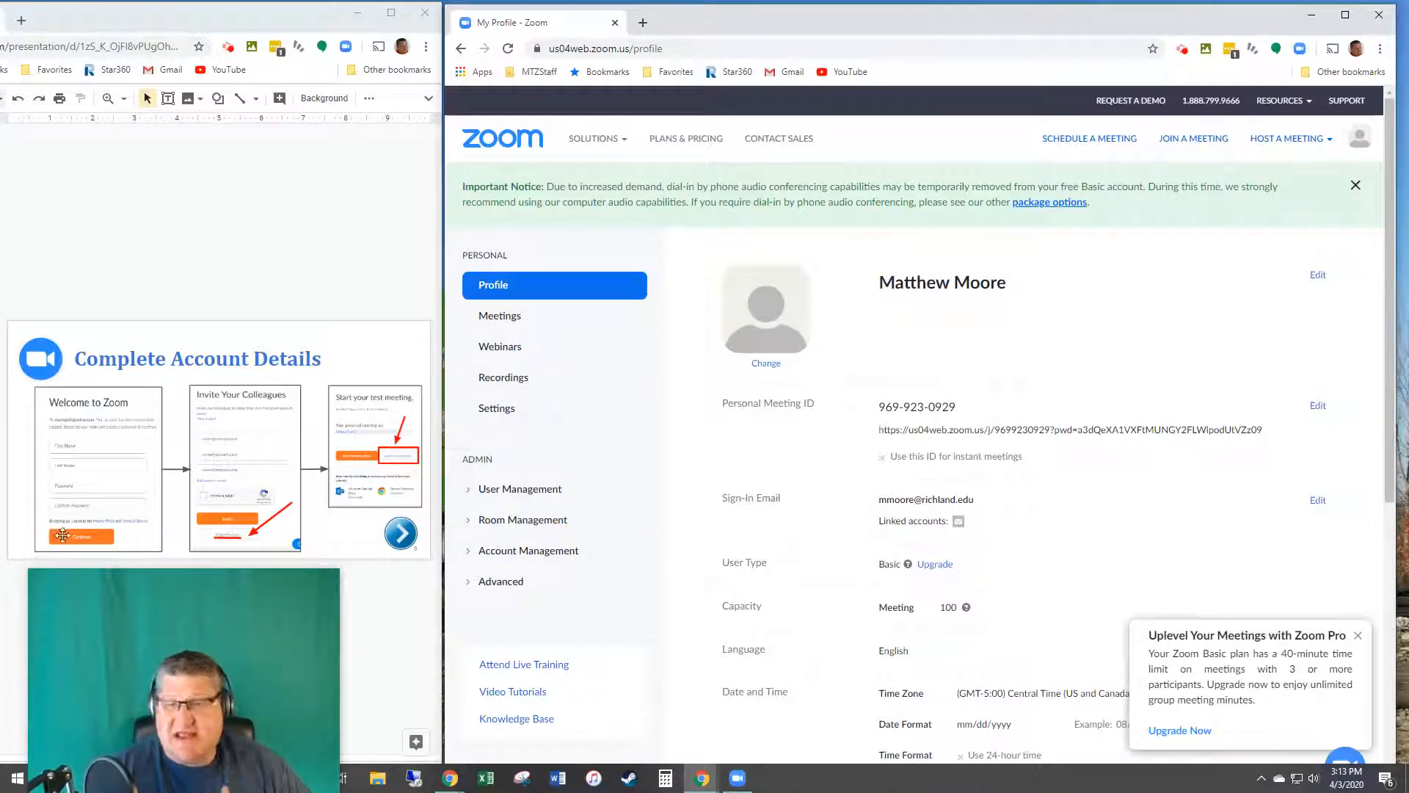
{"action": "left_click", "coordinate": [0, 519]}
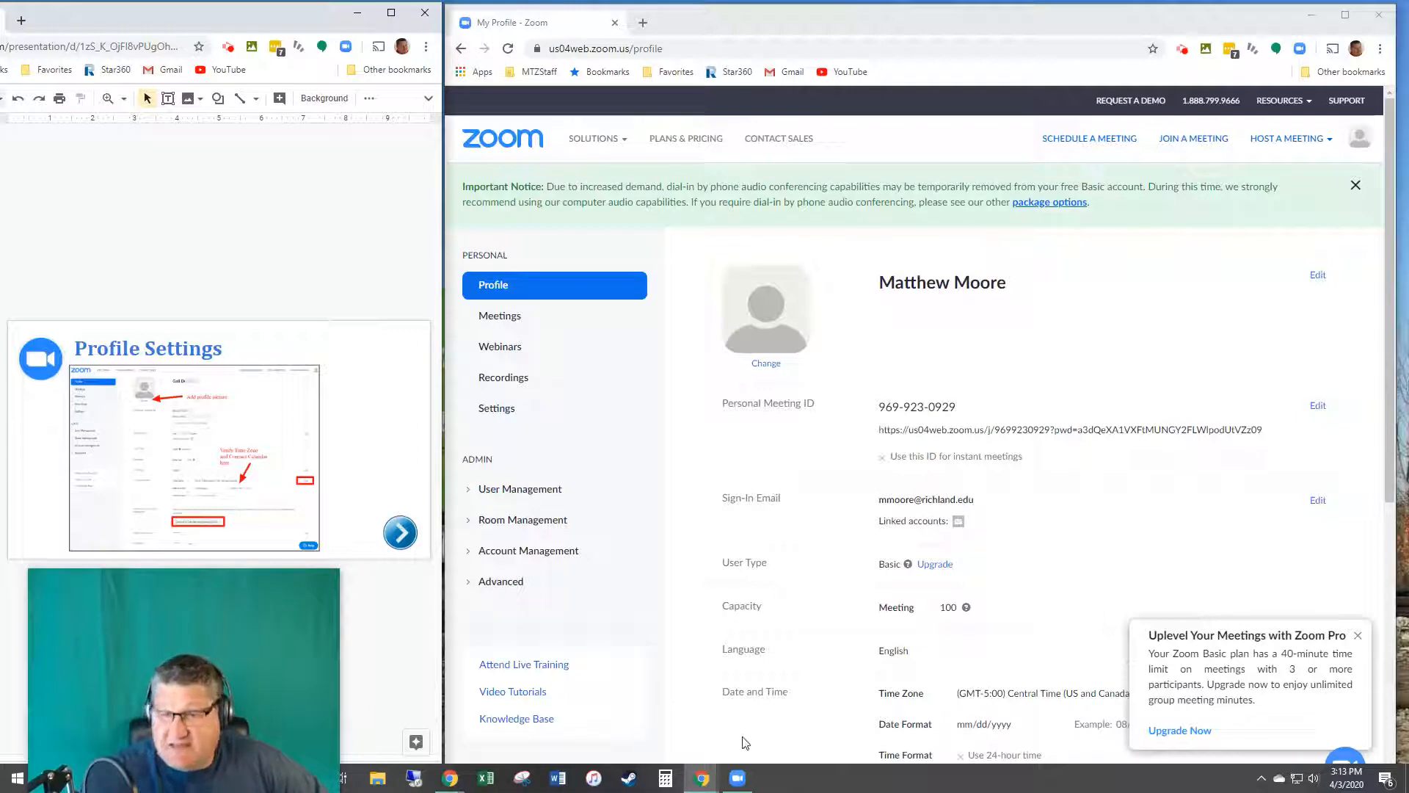
{"action": "left_click", "coordinate": [1357, 636]}
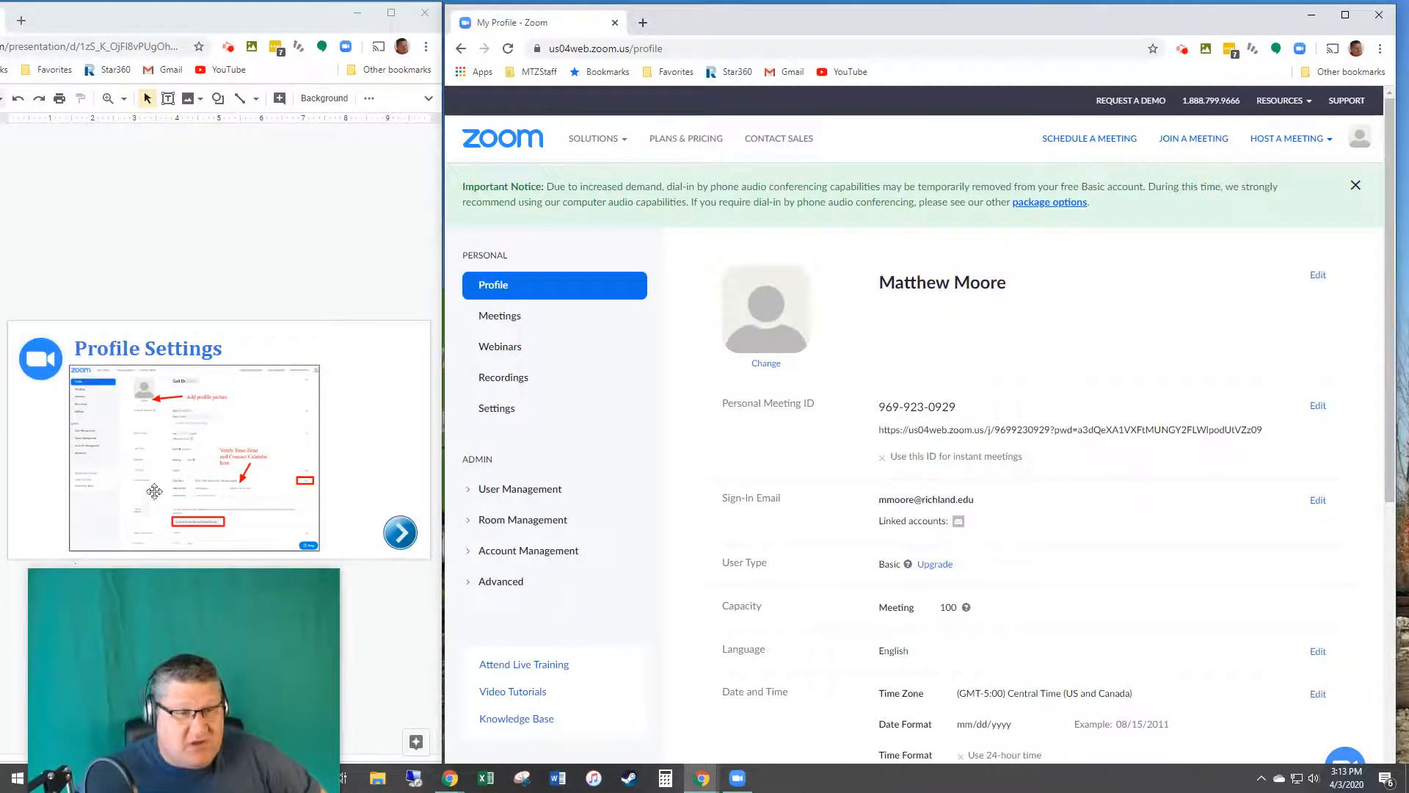
{"action": "left_click", "coordinate": [773, 364]}
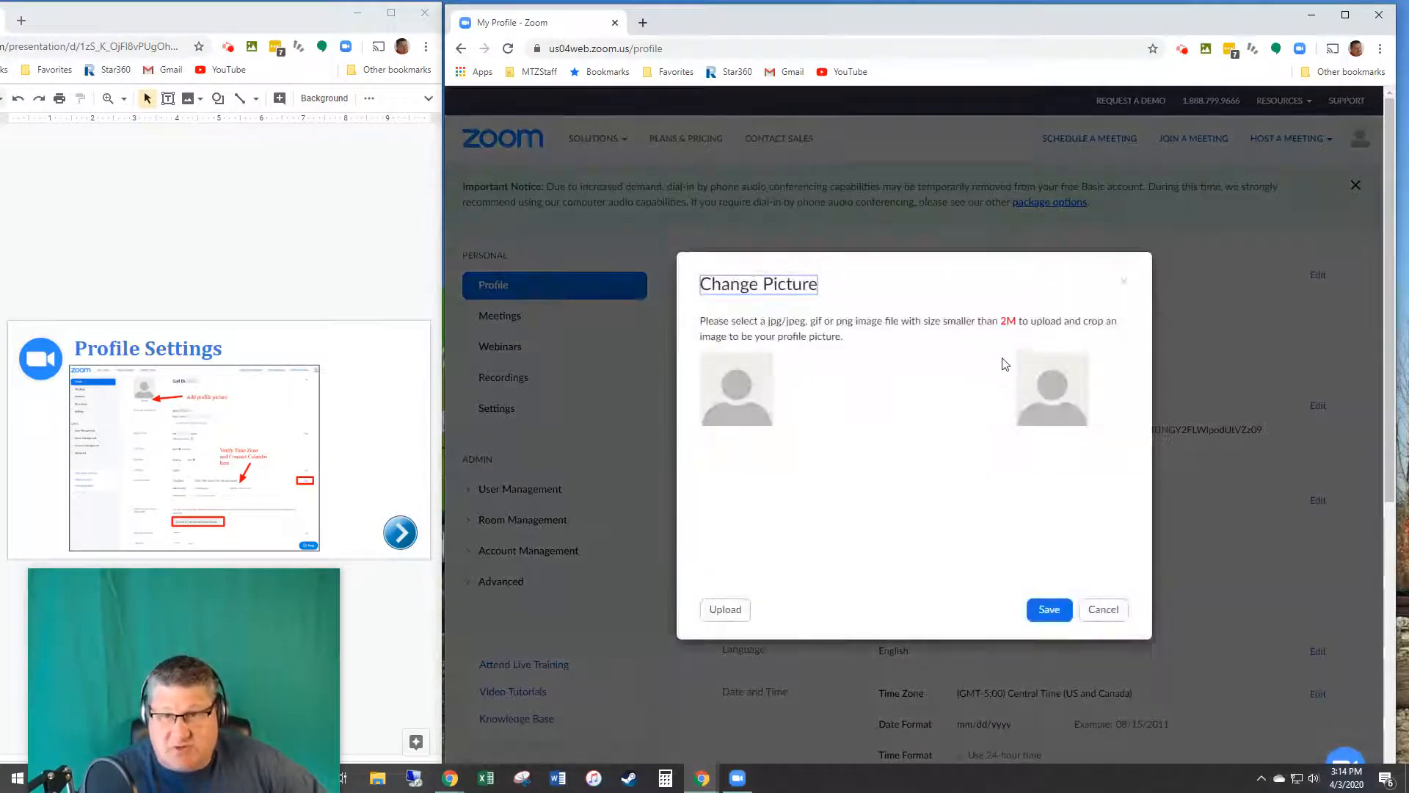
{"action": "left_click", "coordinate": [729, 615]}
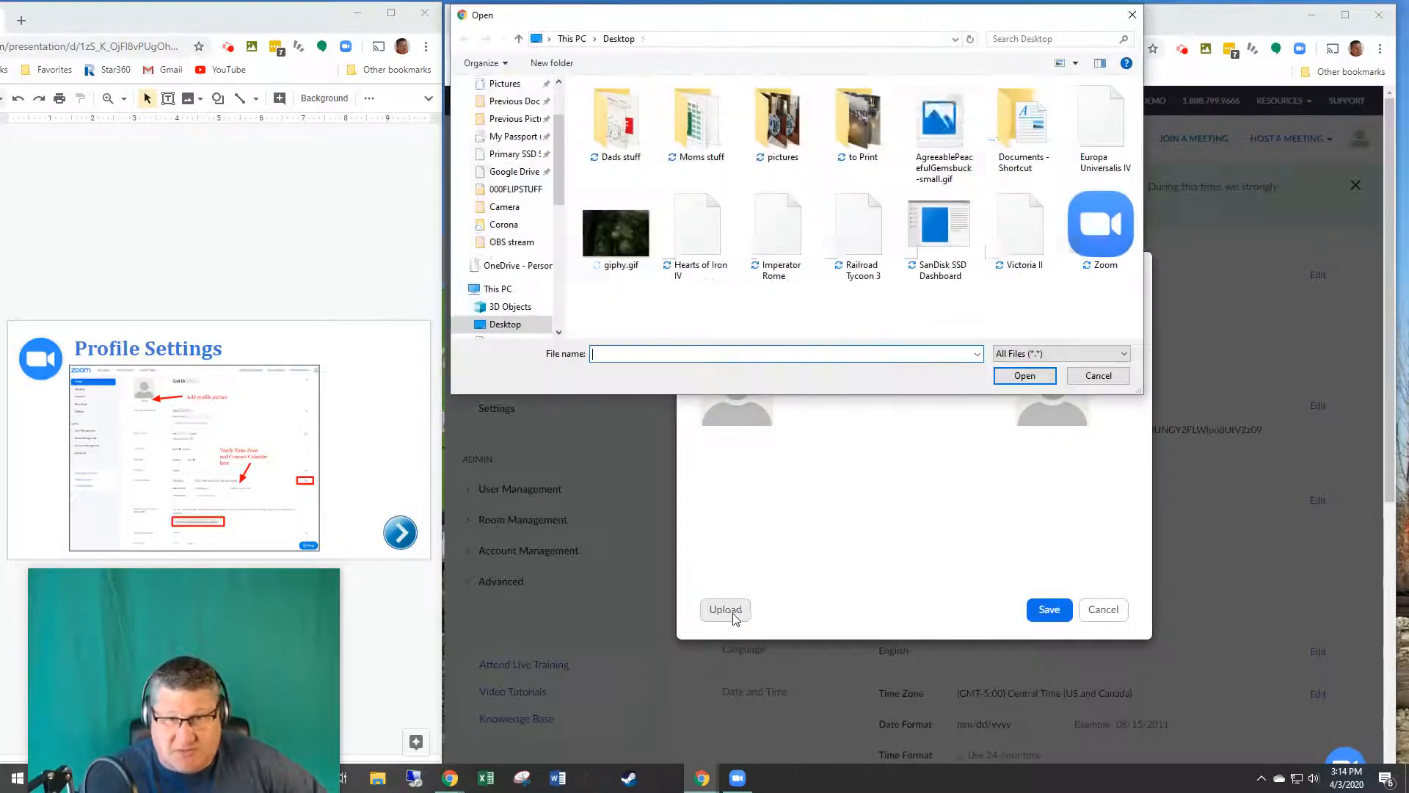
{"action": "left_click", "coordinate": [527, 193]}
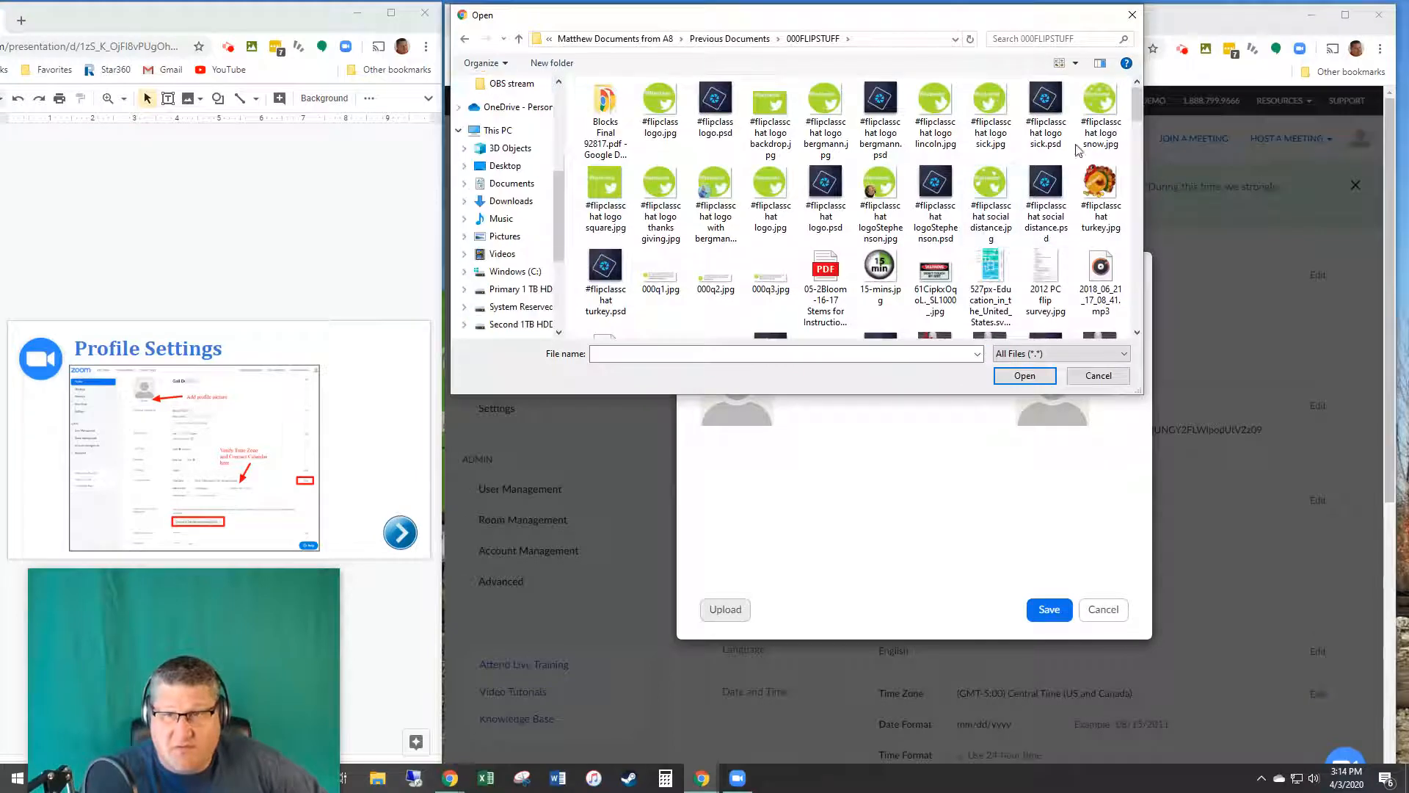
{"action": "left_click_drag", "start_coordinate": [1137, 103], "coordinate": [1137, 262]}
{"action": "left_click", "coordinate": [990, 283]}
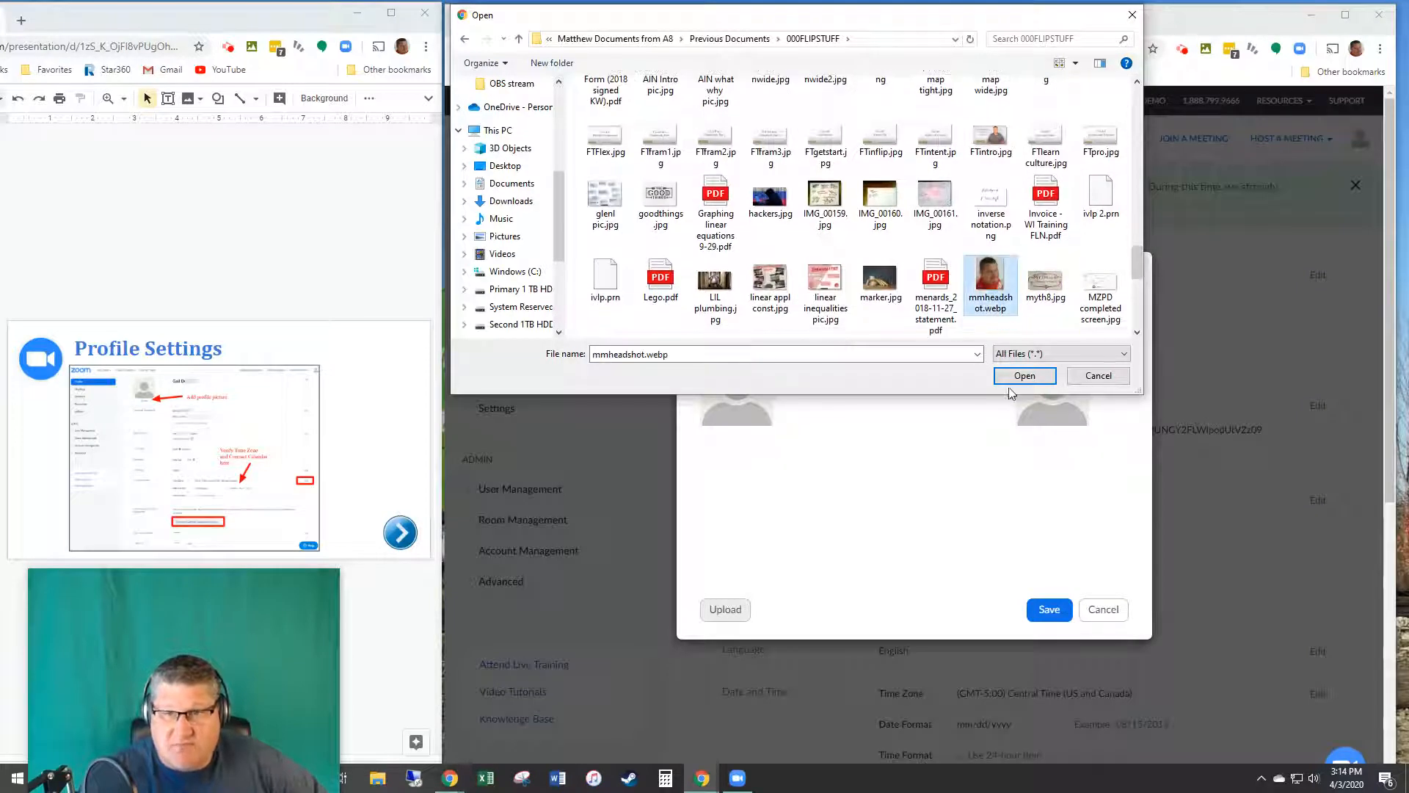
{"action": "left_click", "coordinate": [1017, 378]}
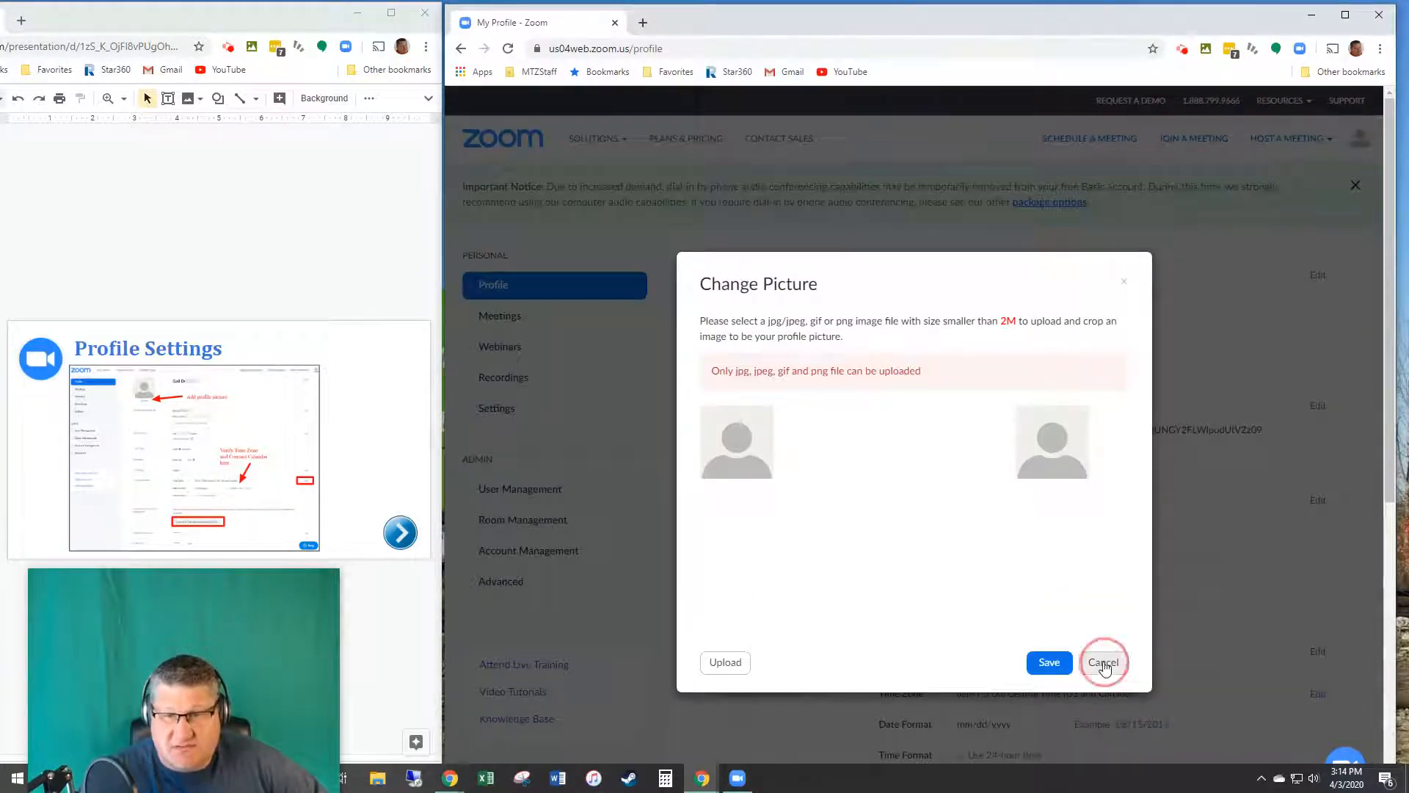
{"action": "left_click", "coordinate": [1093, 664]}
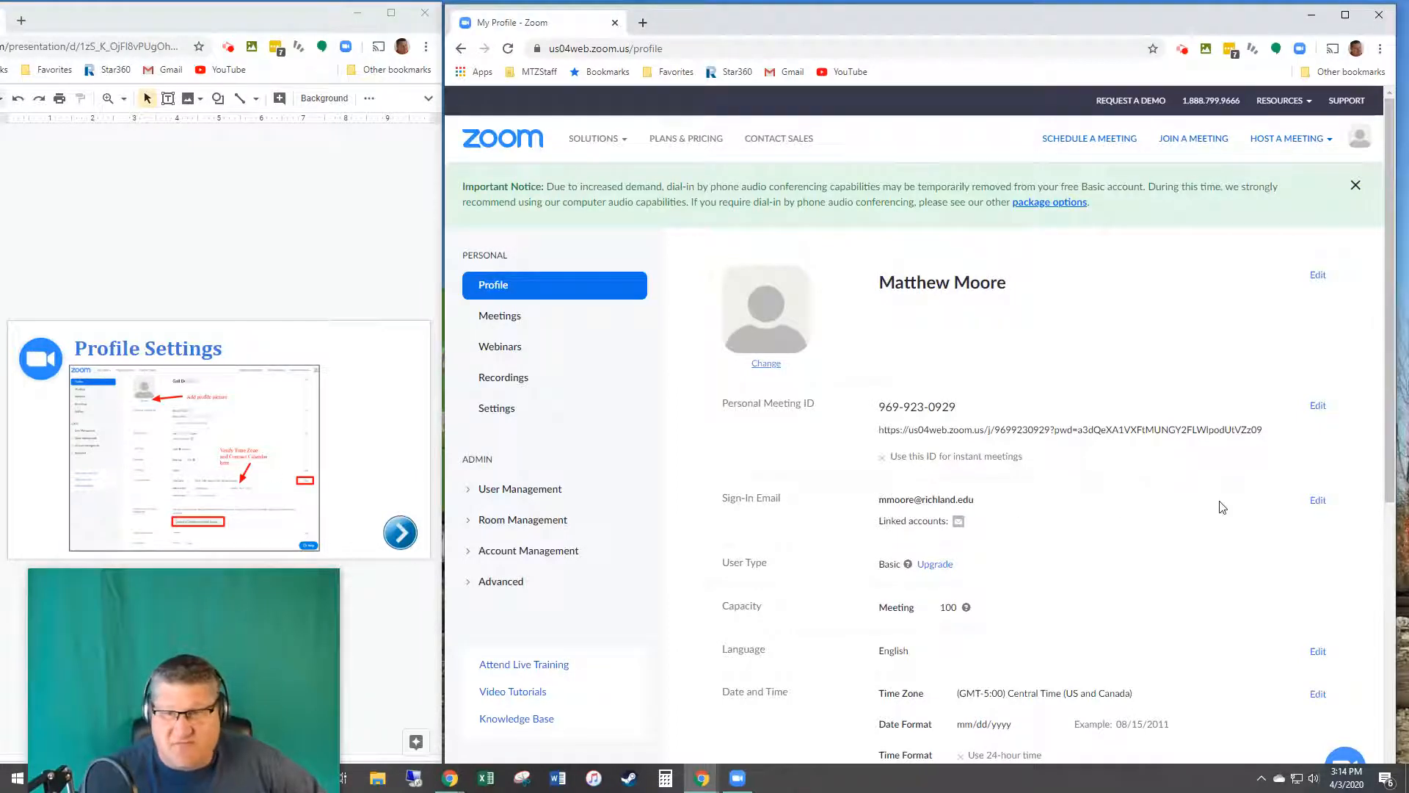
{"action": "scroll", "coordinate": [1134, 682], "scroll_direction": "down", "scroll_amount": 3}
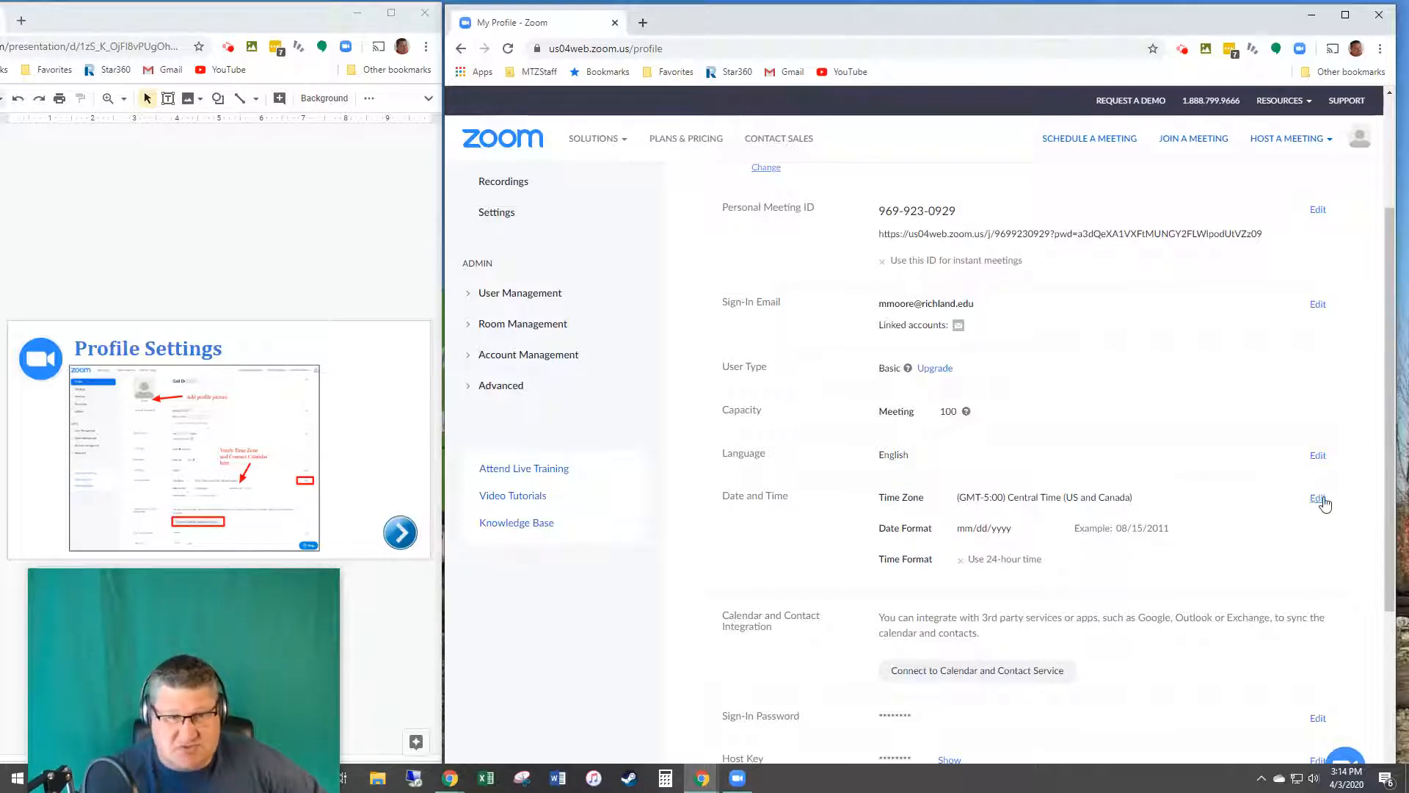
{"action": "scroll", "coordinate": [1170, 653], "scroll_direction": "down", "scroll_amount": 2}
{"action": "scroll", "coordinate": [926, 663], "scroll_direction": "up", "scroll_amount": 2}
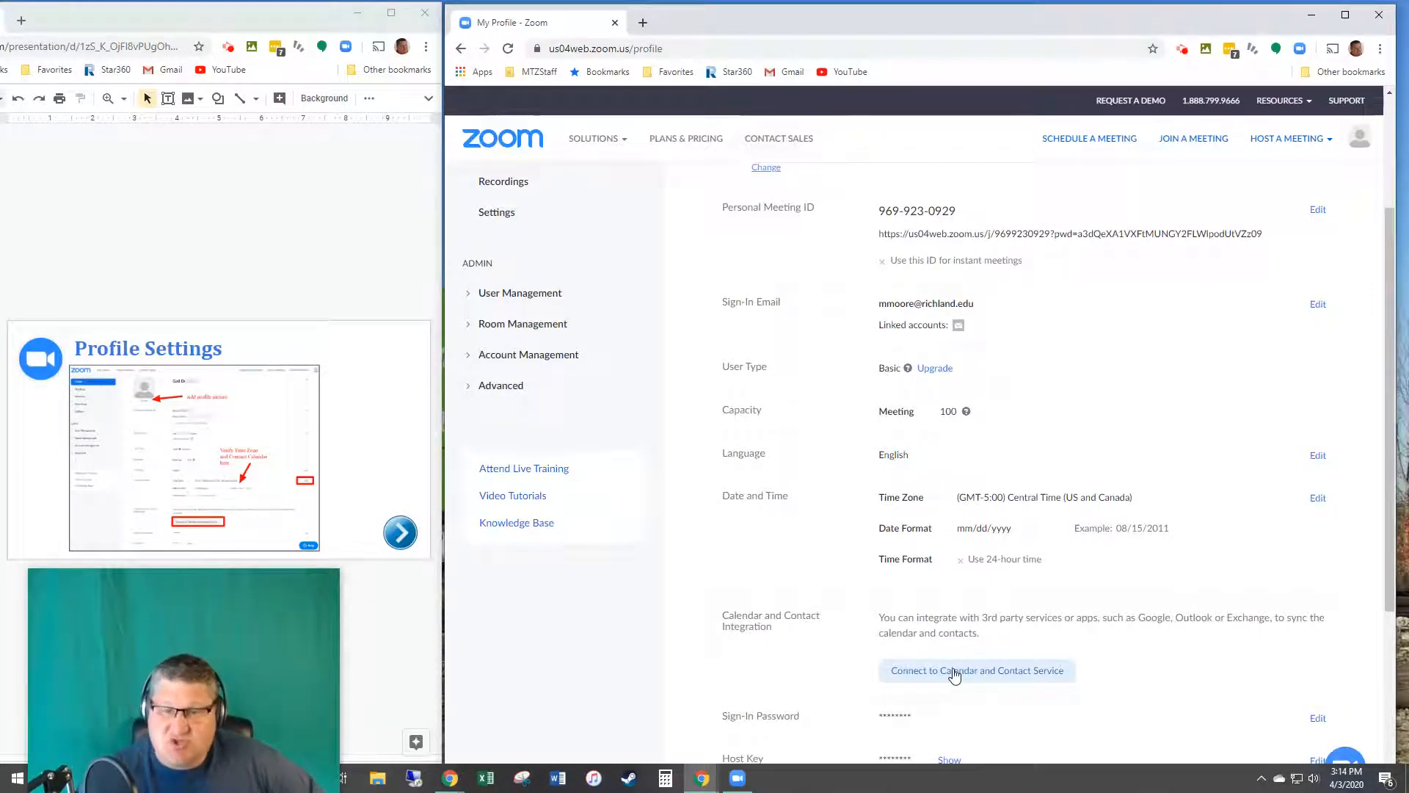
{"action": "left_click", "coordinate": [954, 672]}
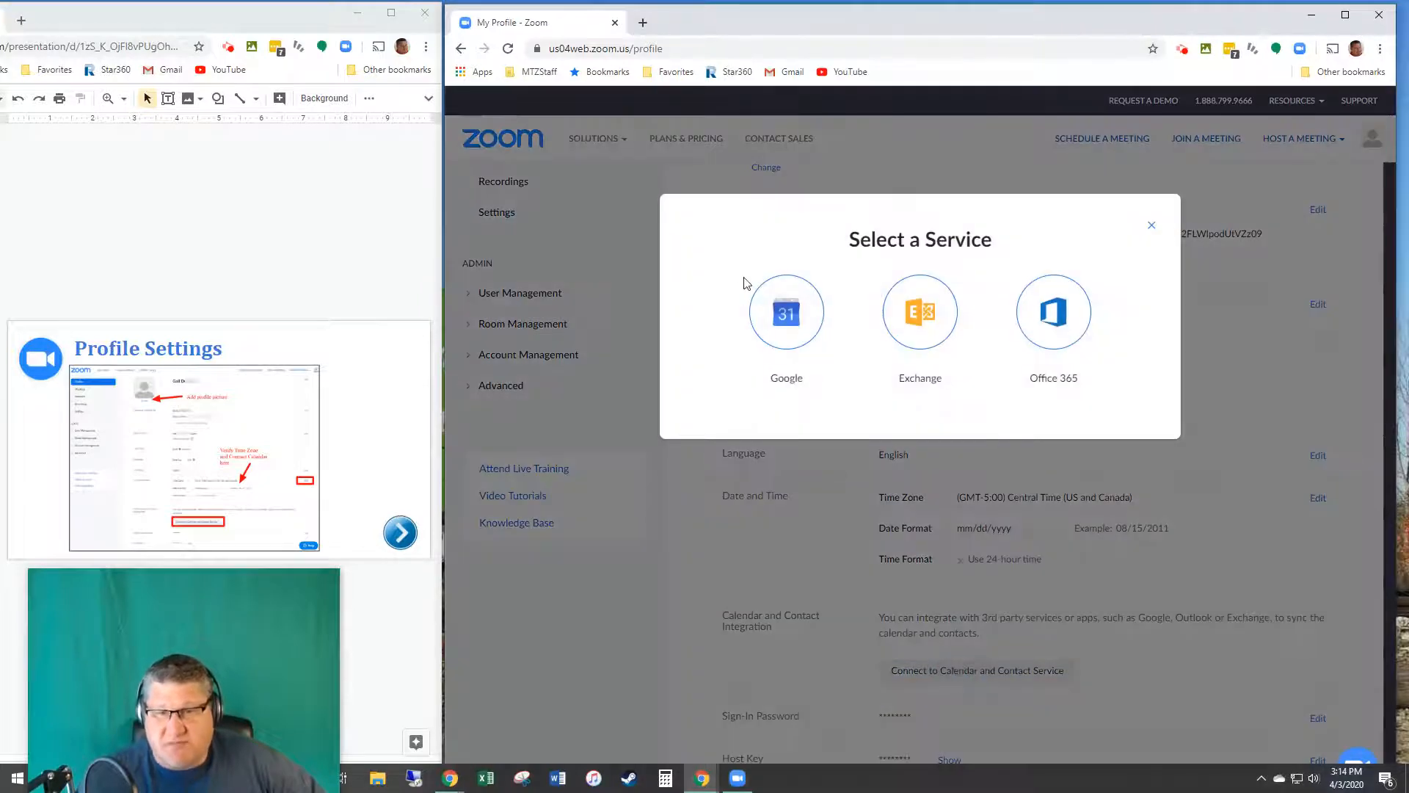
{"action": "left_click", "coordinate": [785, 312]}
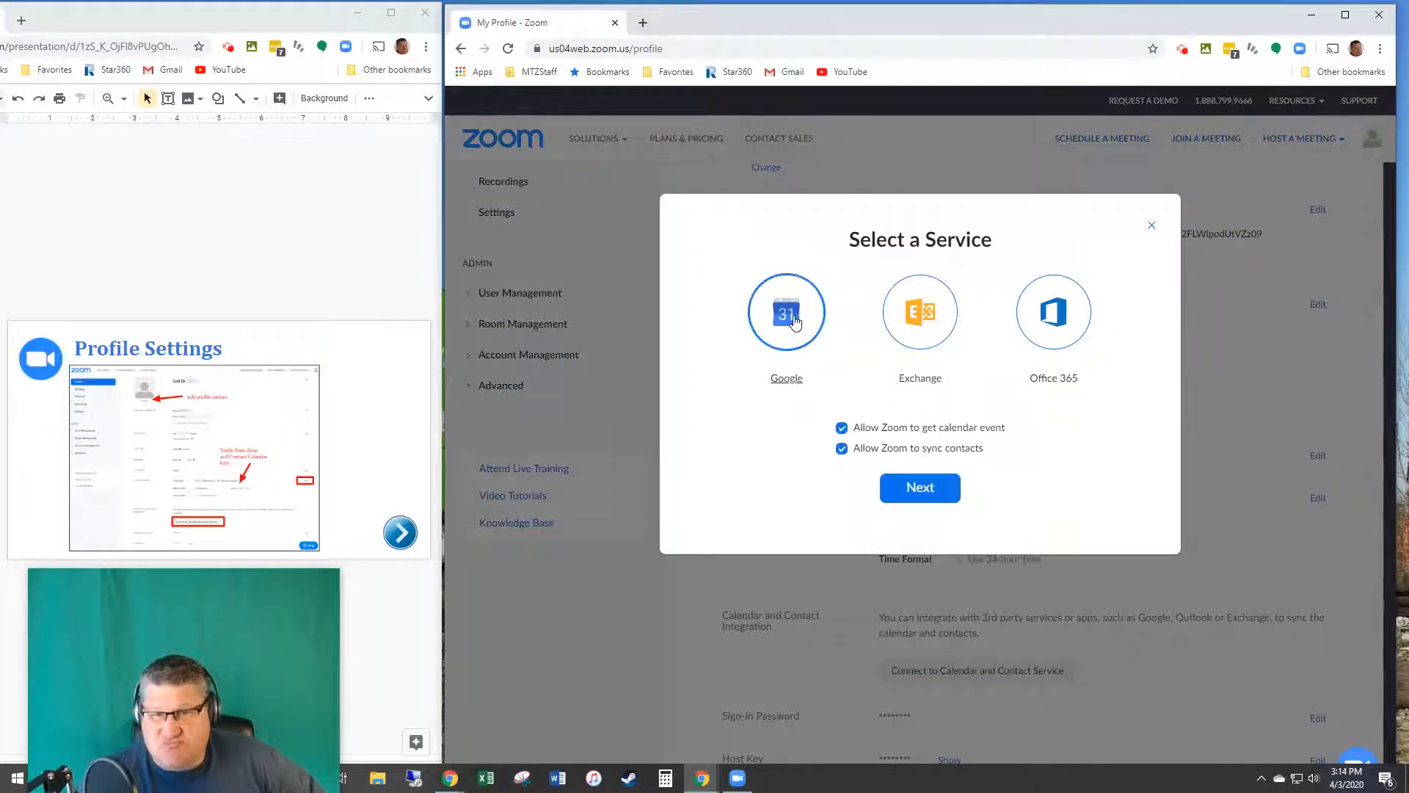
{"action": "left_click", "coordinate": [926, 497]}
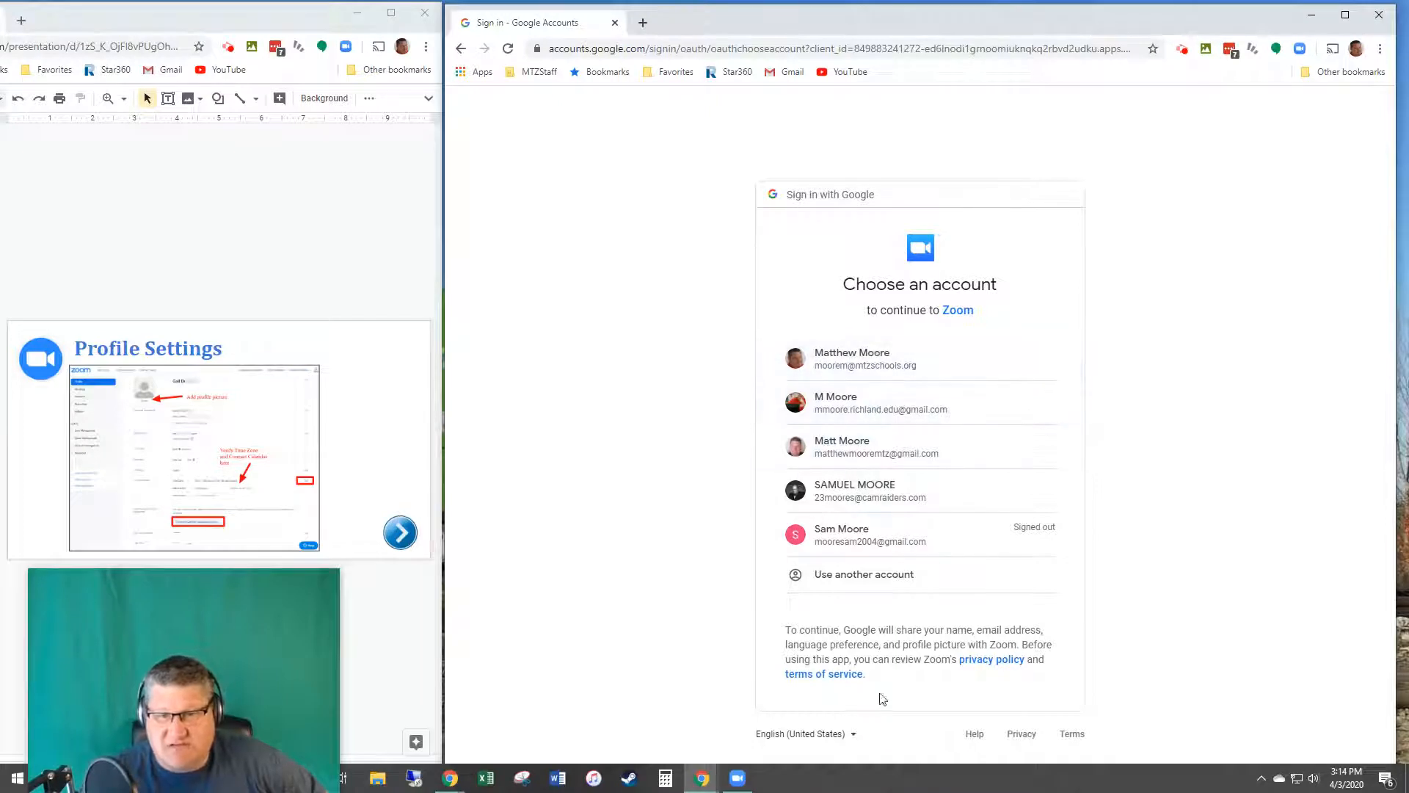
{"action": "left_click", "coordinate": [461, 48]}
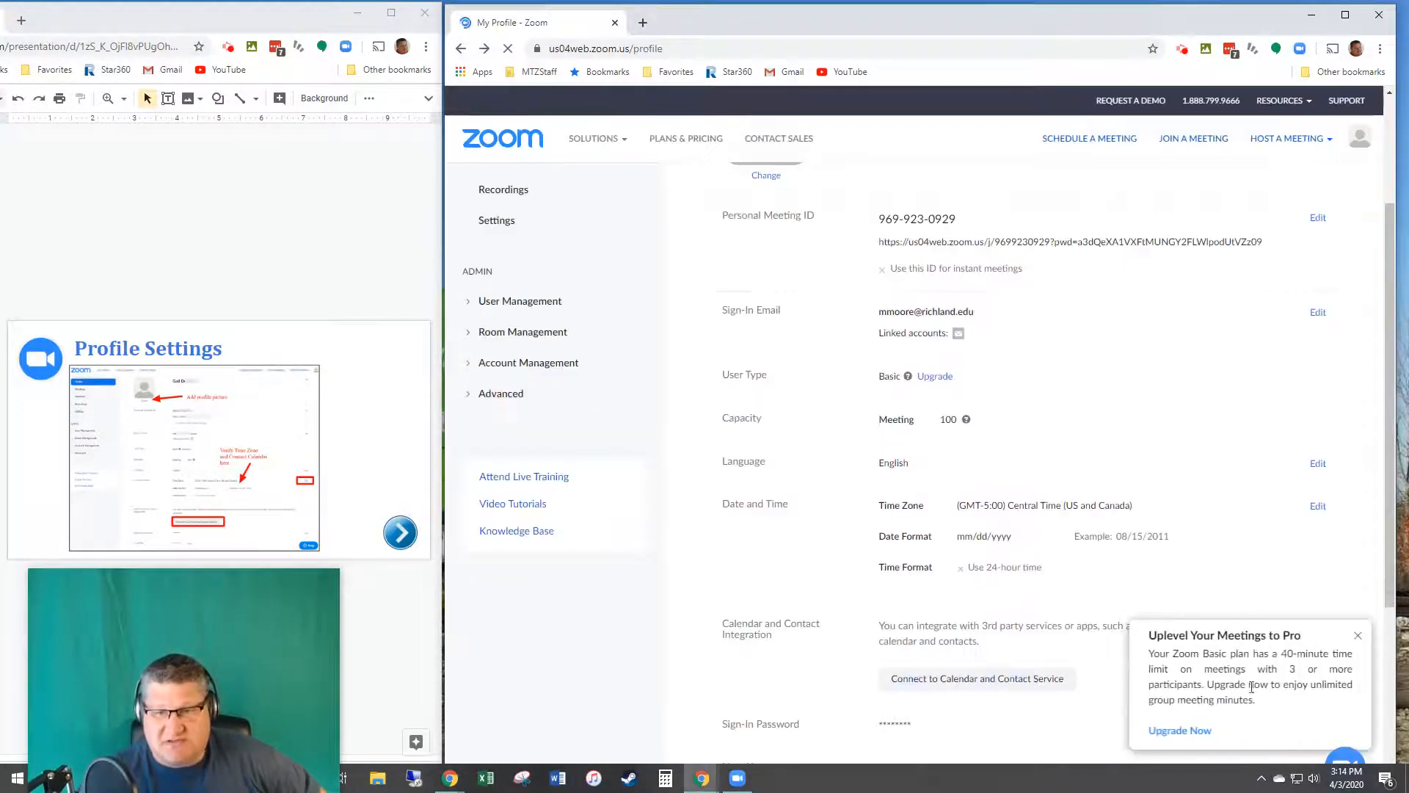
{"action": "left_click", "coordinate": [1358, 635]}
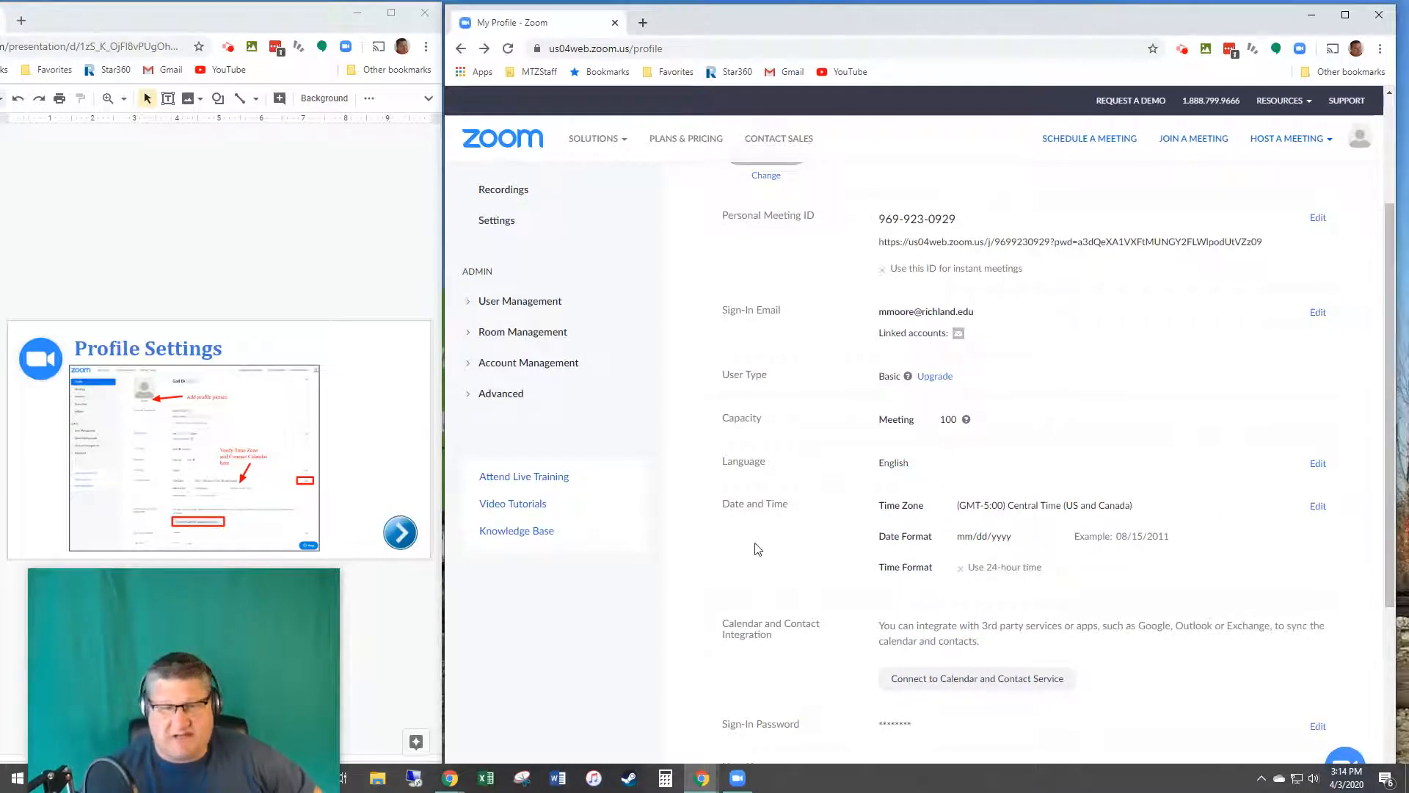
{"action": "left_click", "coordinate": [1, 440]}
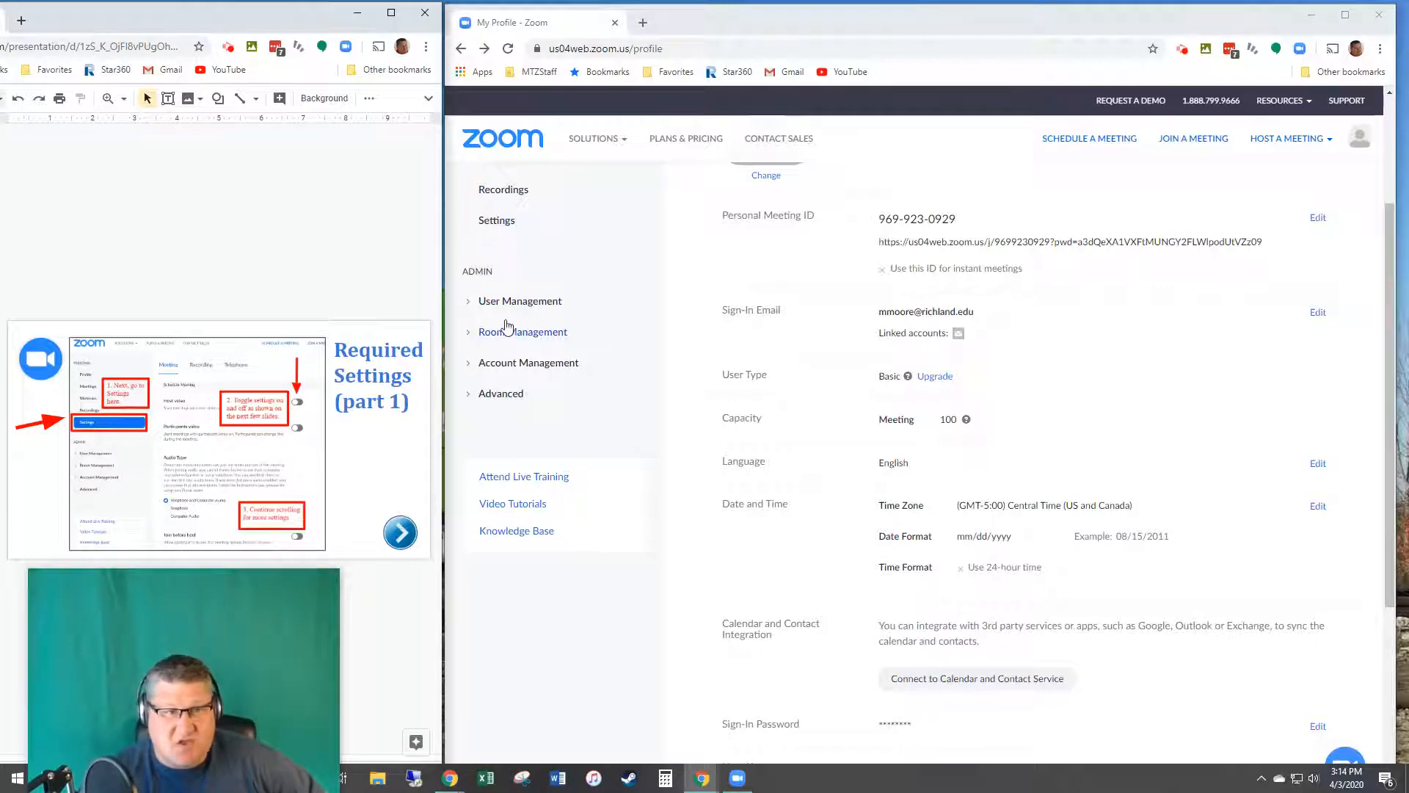
Step: On the Settings Meeting tab, leave both Host video and Participants video switched off
{"action": "scroll", "coordinate": [517, 248], "scroll_direction": "up", "scroll_amount": 3}
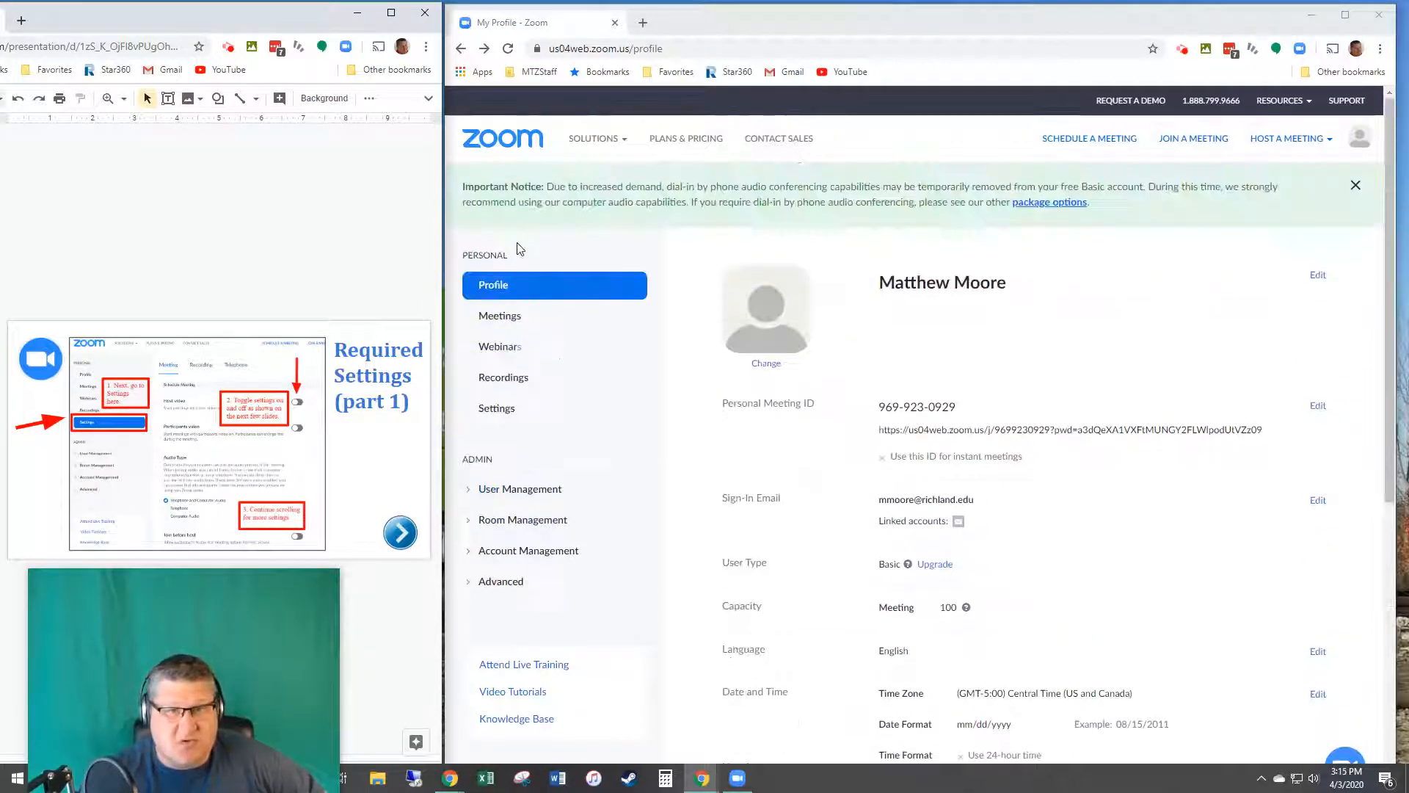
{"action": "left_click", "coordinate": [496, 410]}
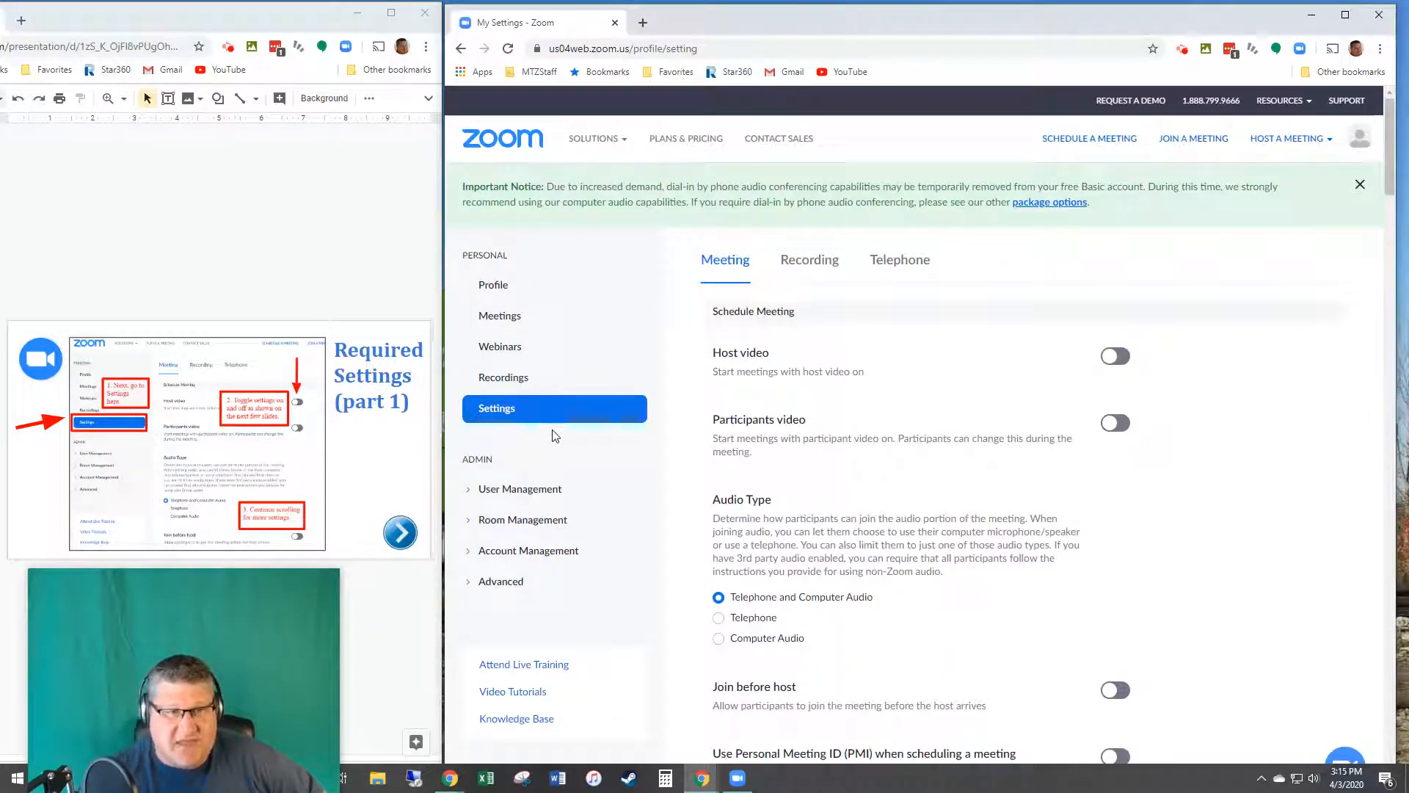
{"action": "left_click", "coordinate": [1115, 356]}
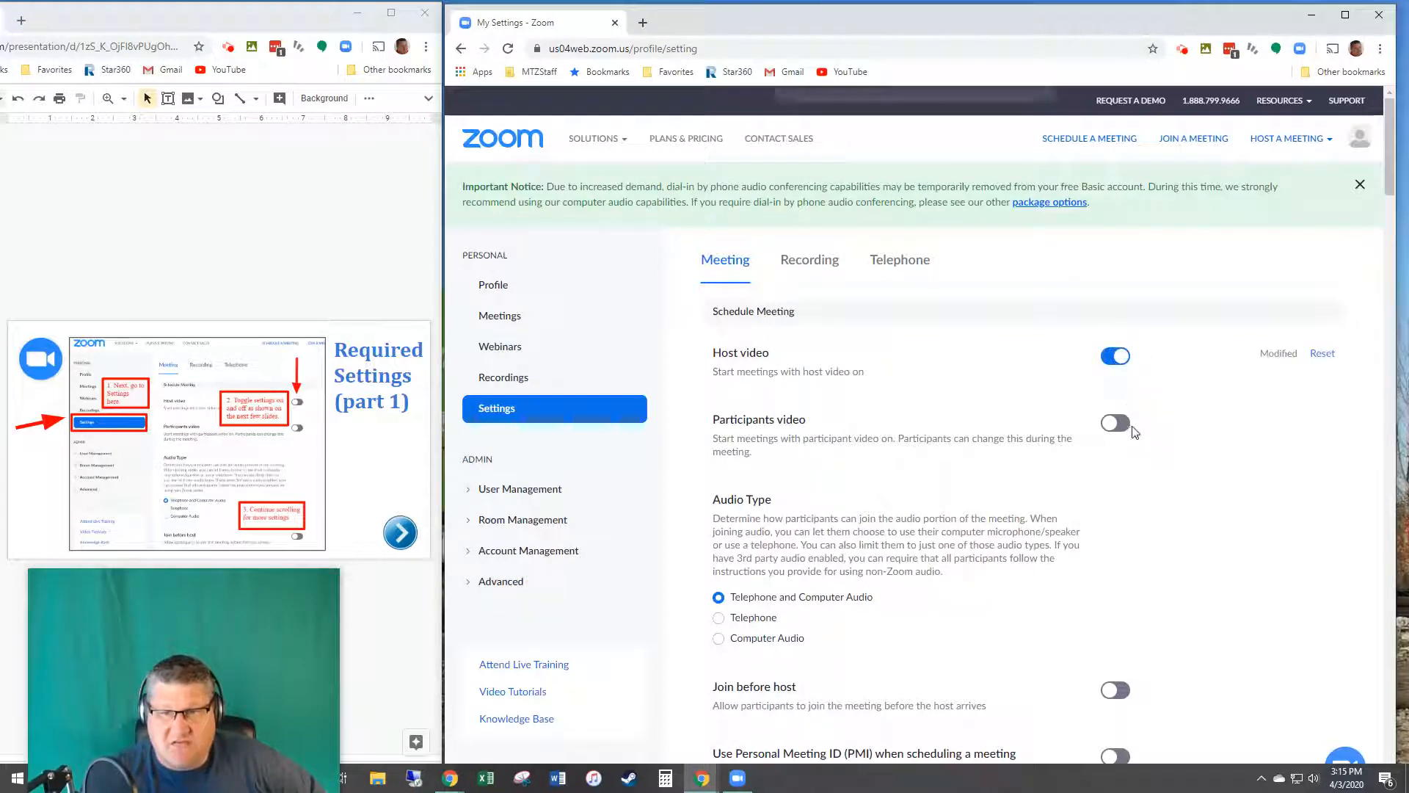
{"action": "left_click", "coordinate": [1115, 422]}
{"action": "left_click", "coordinate": [1115, 356]}
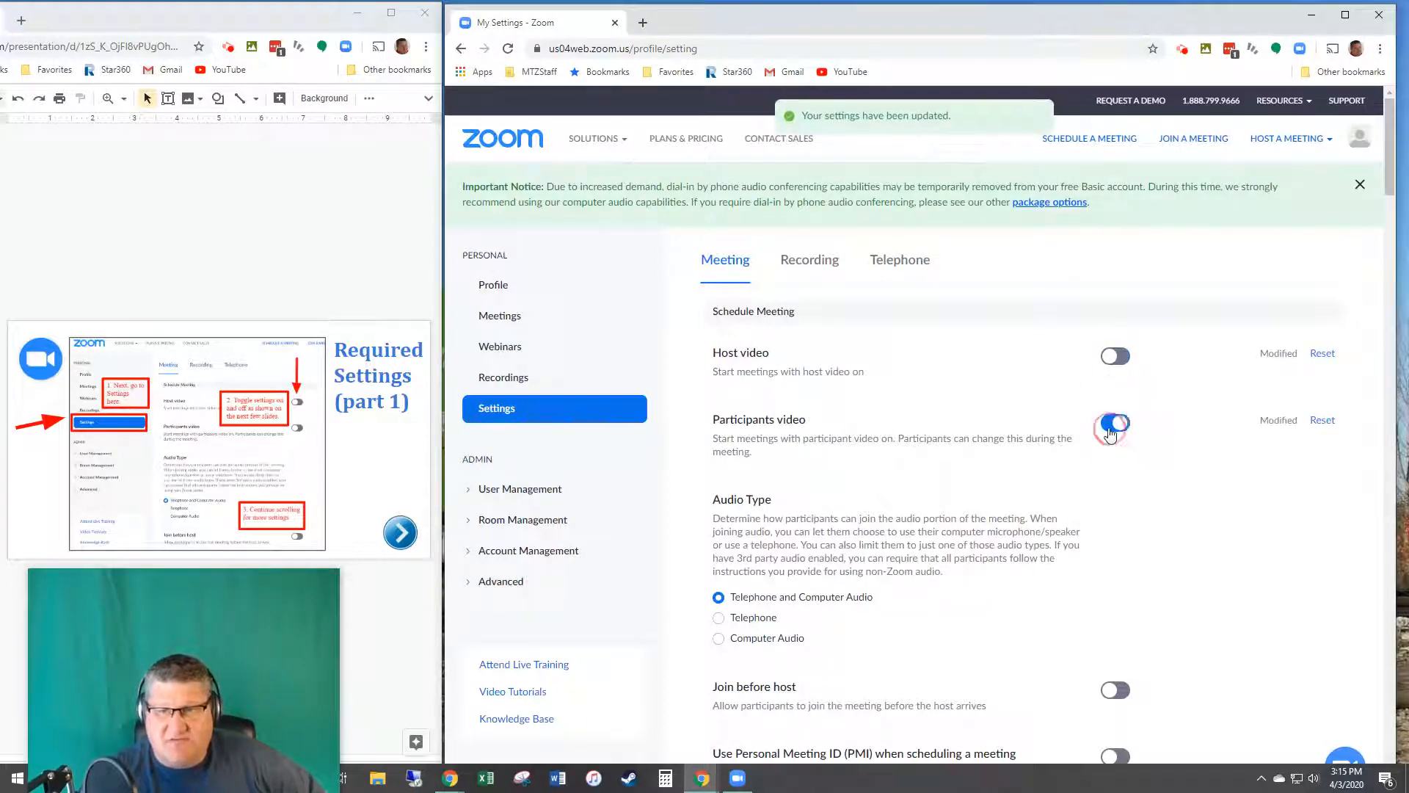
{"action": "left_click", "coordinate": [1115, 423]}
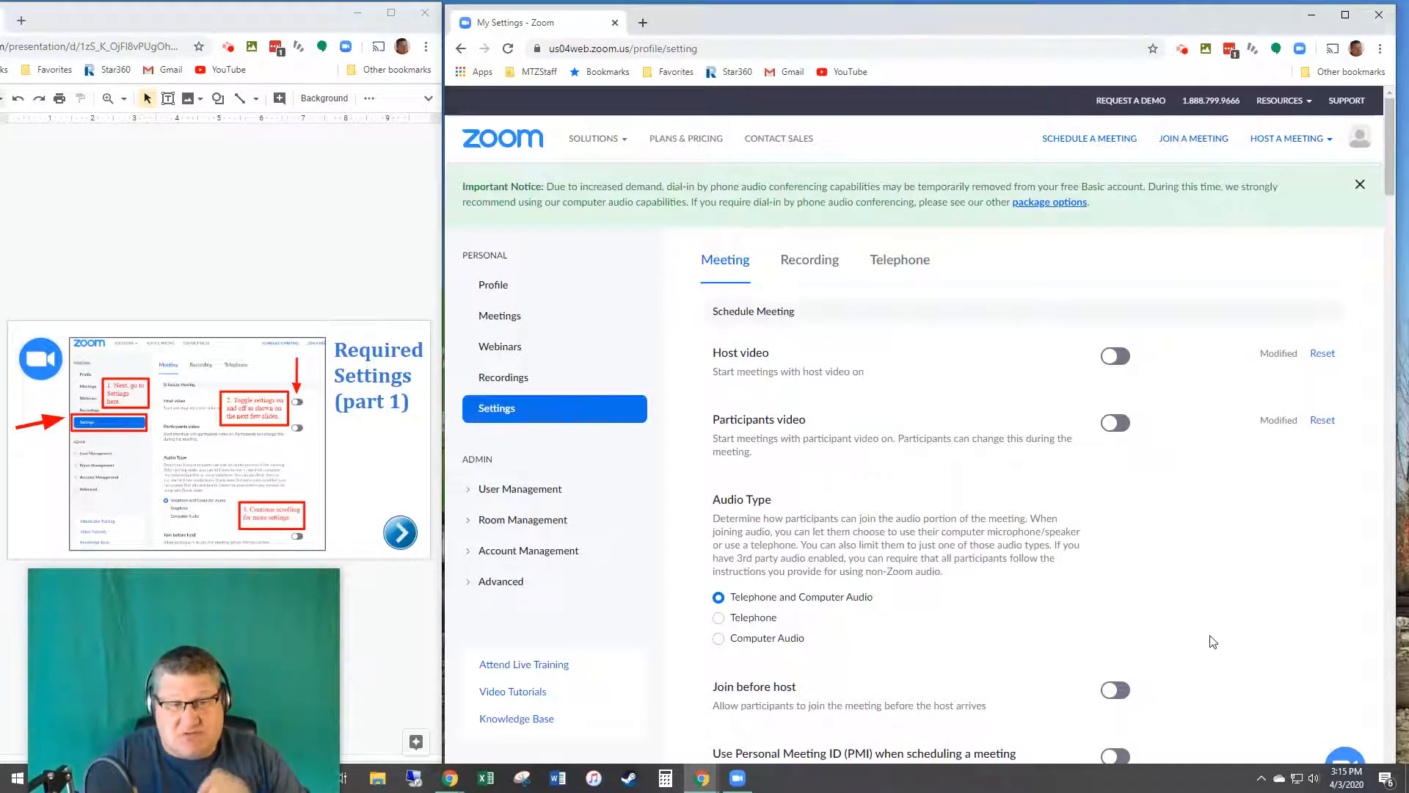
{"action": "scroll", "coordinate": [1224, 661], "scroll_direction": "down", "scroll_amount": 5}
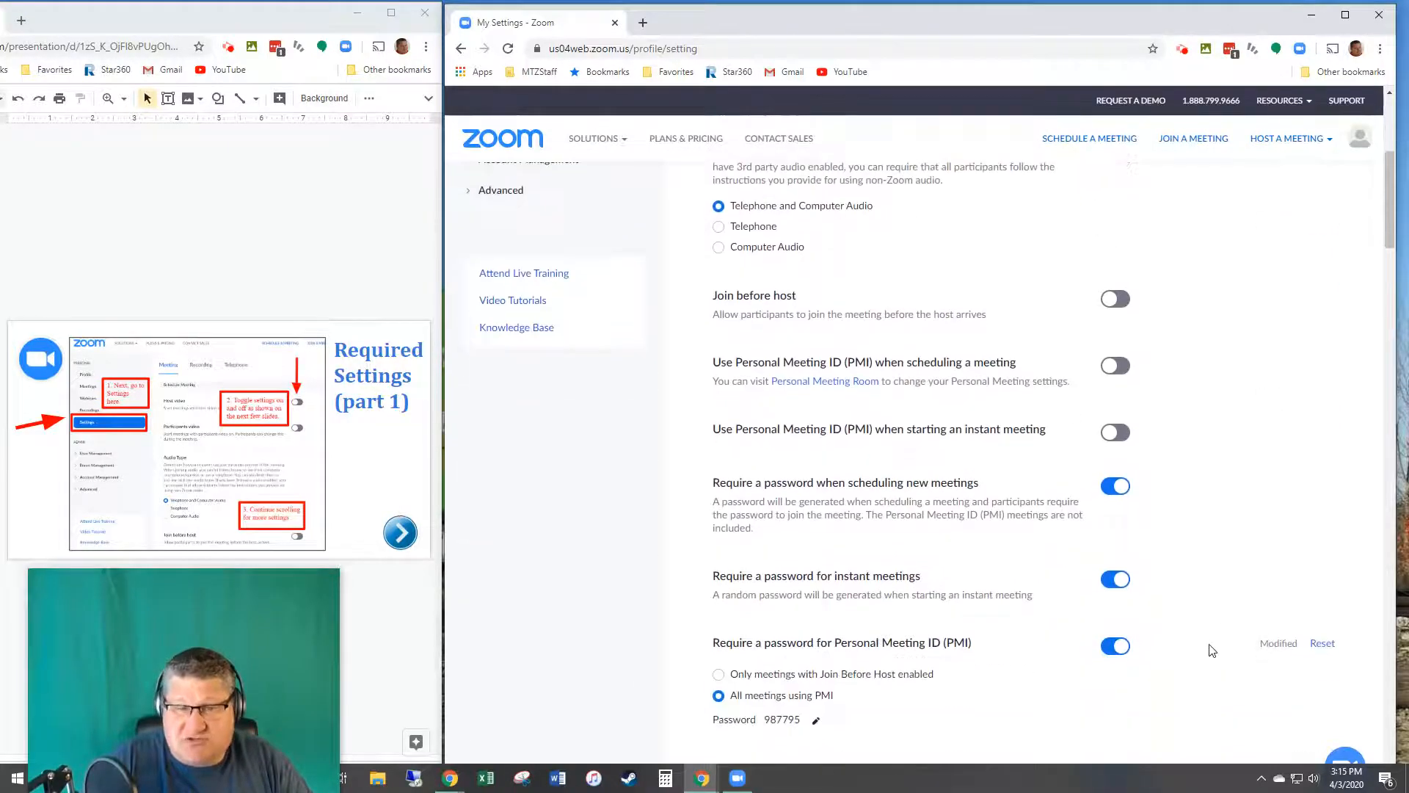
{"action": "left_click", "coordinate": [1, 660]}
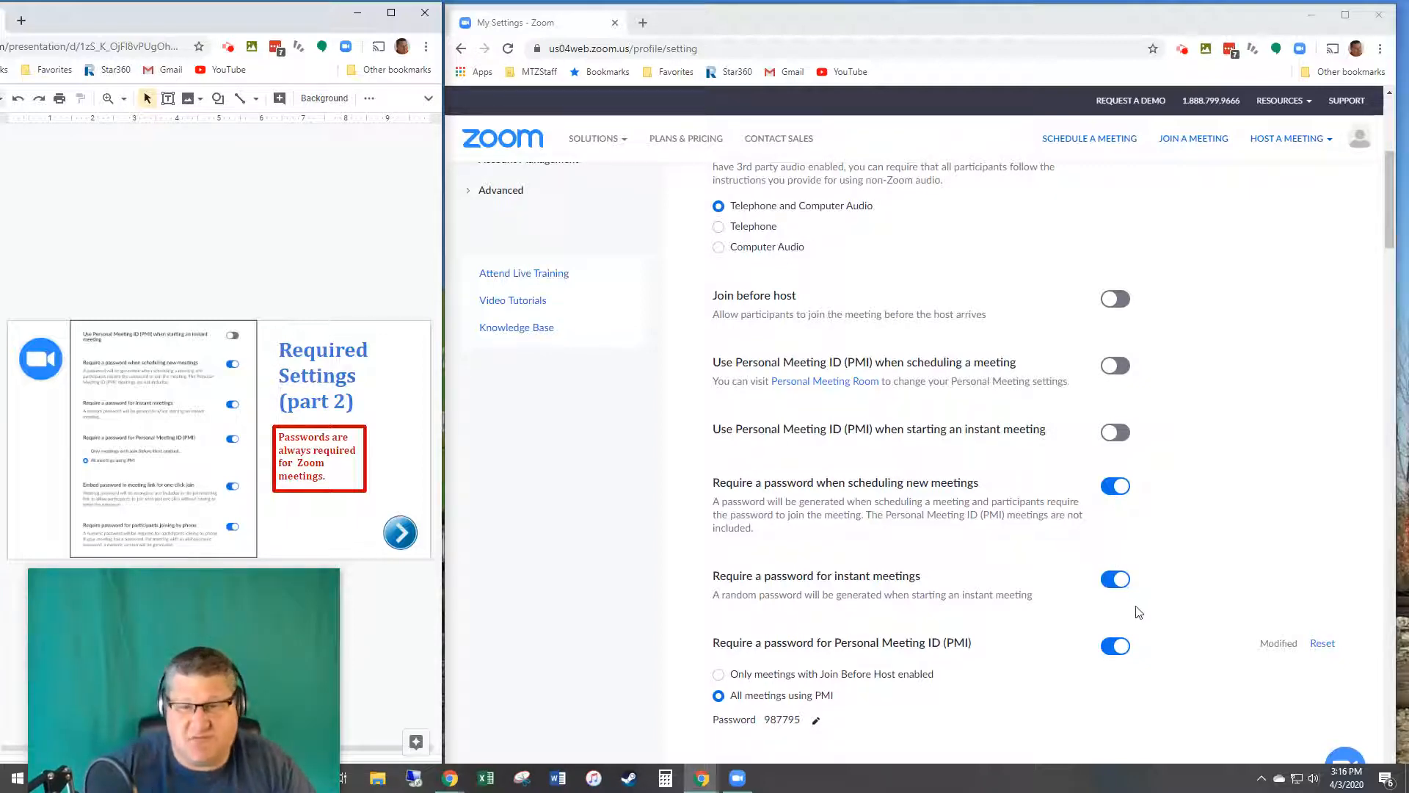
{"action": "scroll", "coordinate": [1079, 613], "scroll_direction": "down", "scroll_amount": 3}
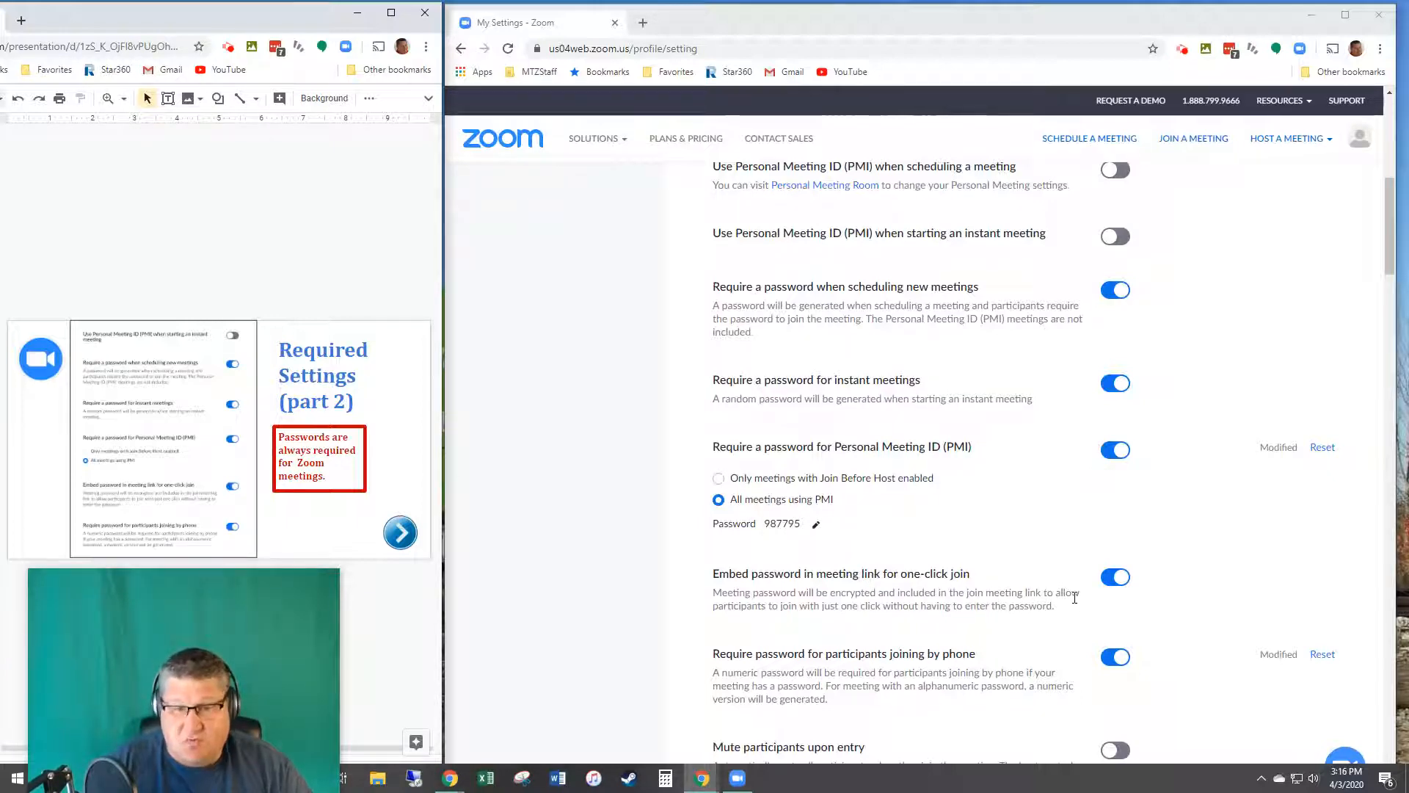
{"action": "scroll", "coordinate": [1075, 594], "scroll_direction": "down", "scroll_amount": 3}
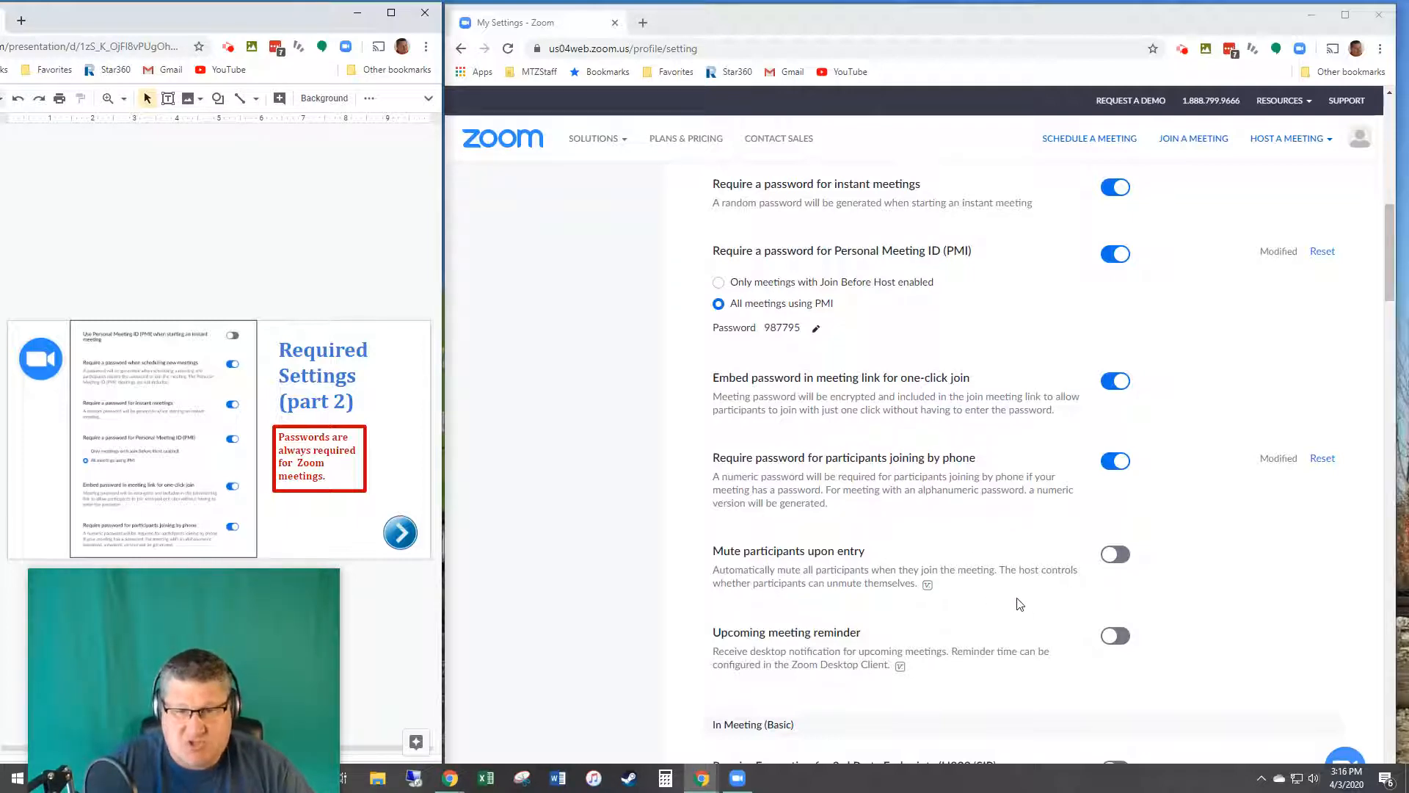
{"action": "scroll", "coordinate": [1019, 603], "scroll_direction": "down", "scroll_amount": 3}
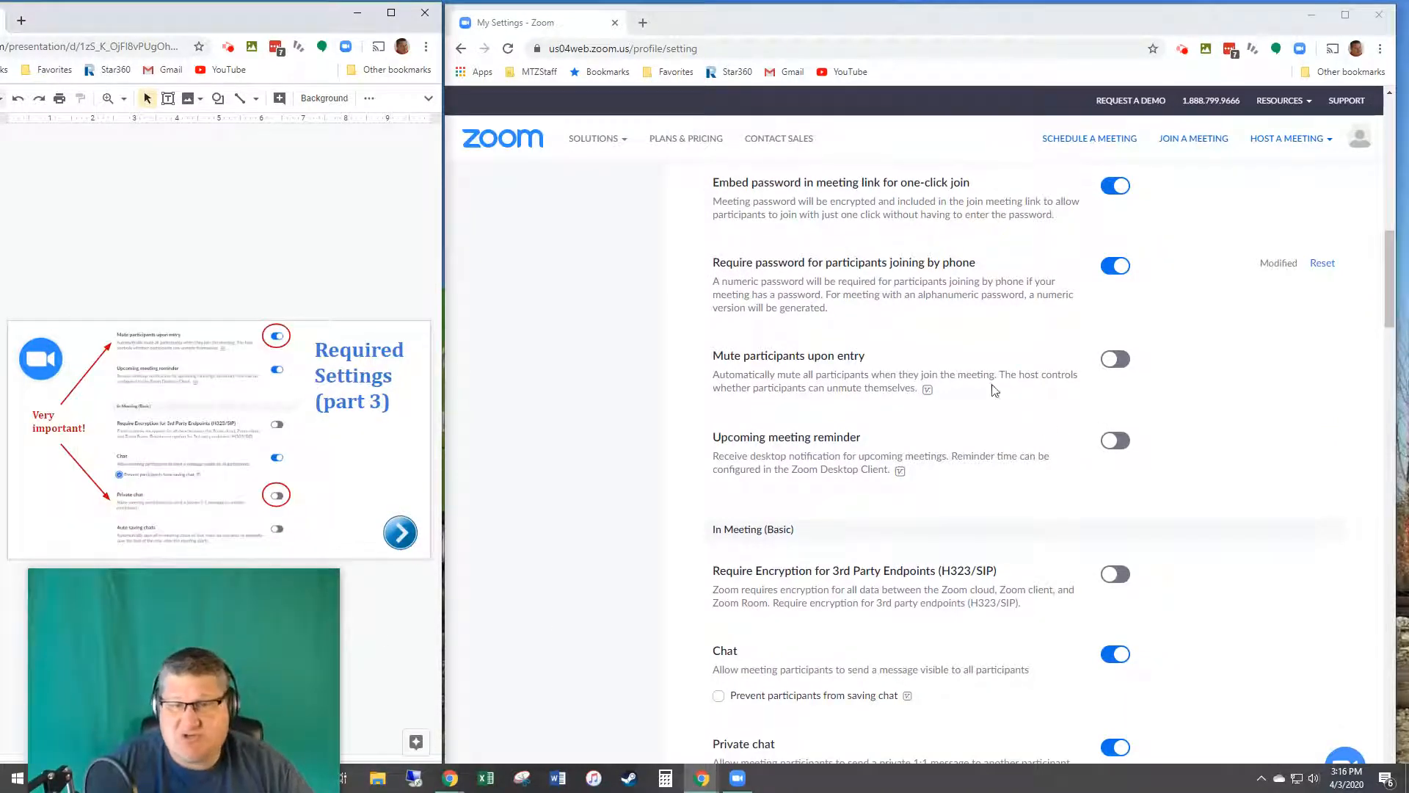
Step: Turn on Mute participants upon entry and Upcoming meeting reminder
{"action": "left_click", "coordinate": [1119, 364]}
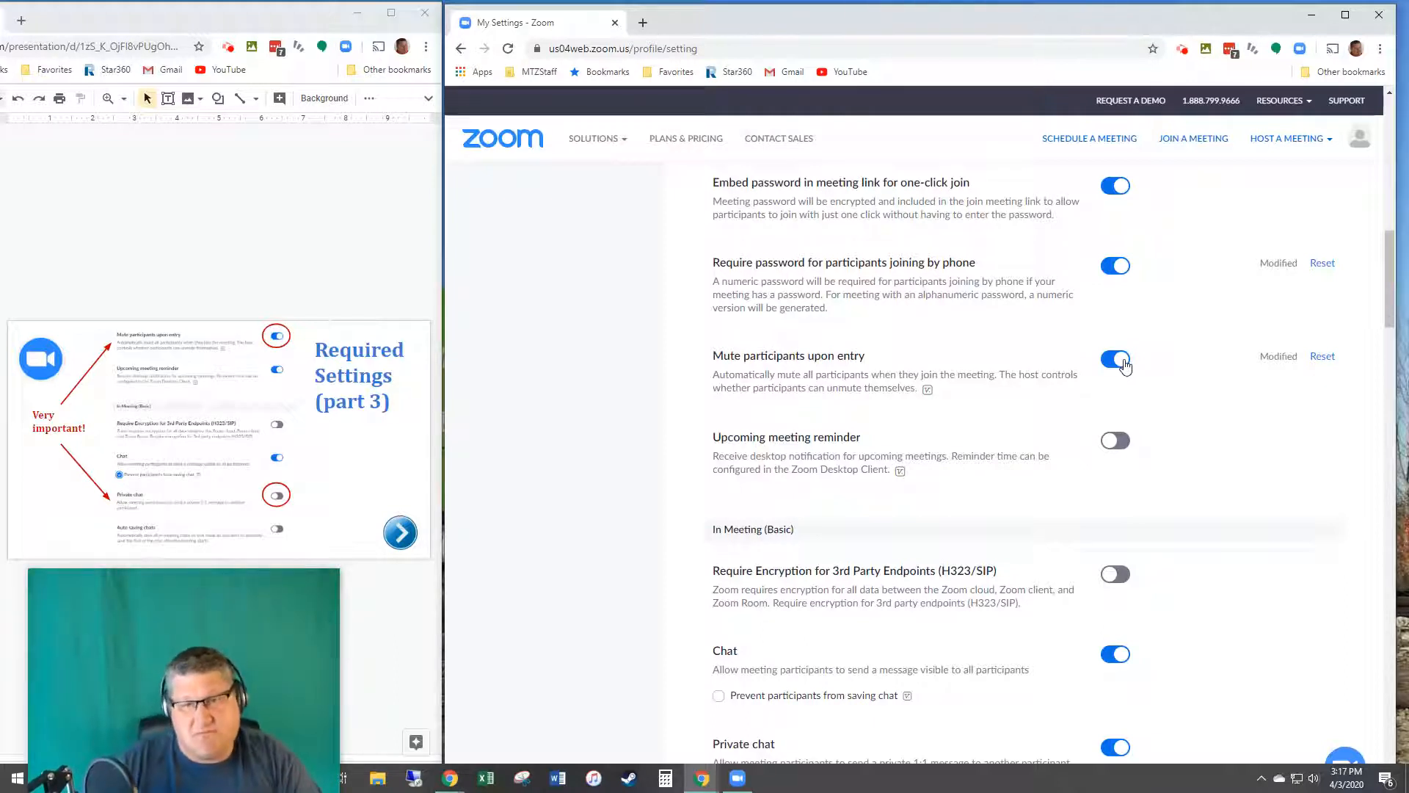
{"action": "left_click", "coordinate": [1121, 440]}
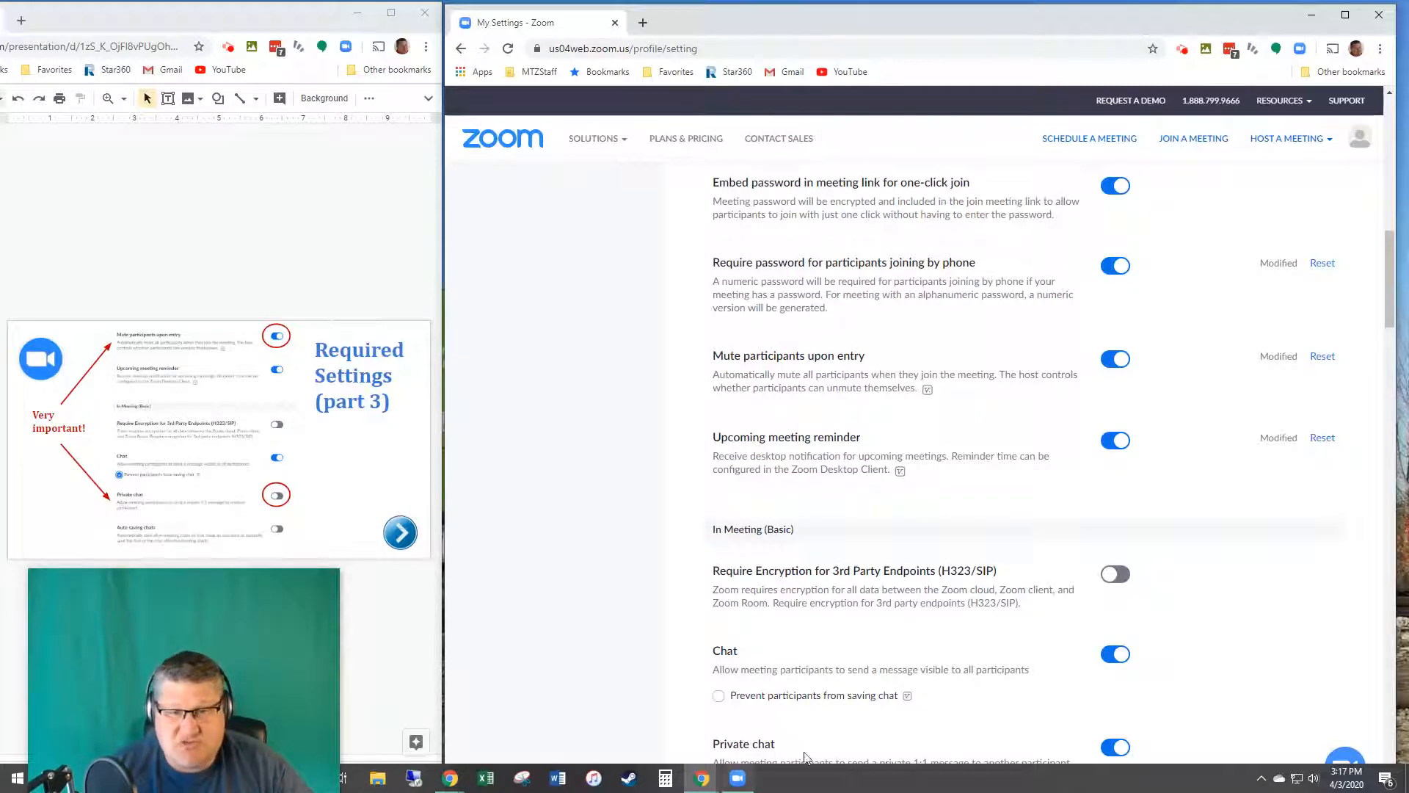
{"action": "scroll", "coordinate": [849, 698], "scroll_direction": "down", "scroll_amount": 1}
{"action": "scroll", "coordinate": [760, 574], "scroll_direction": "up", "scroll_amount": 1}
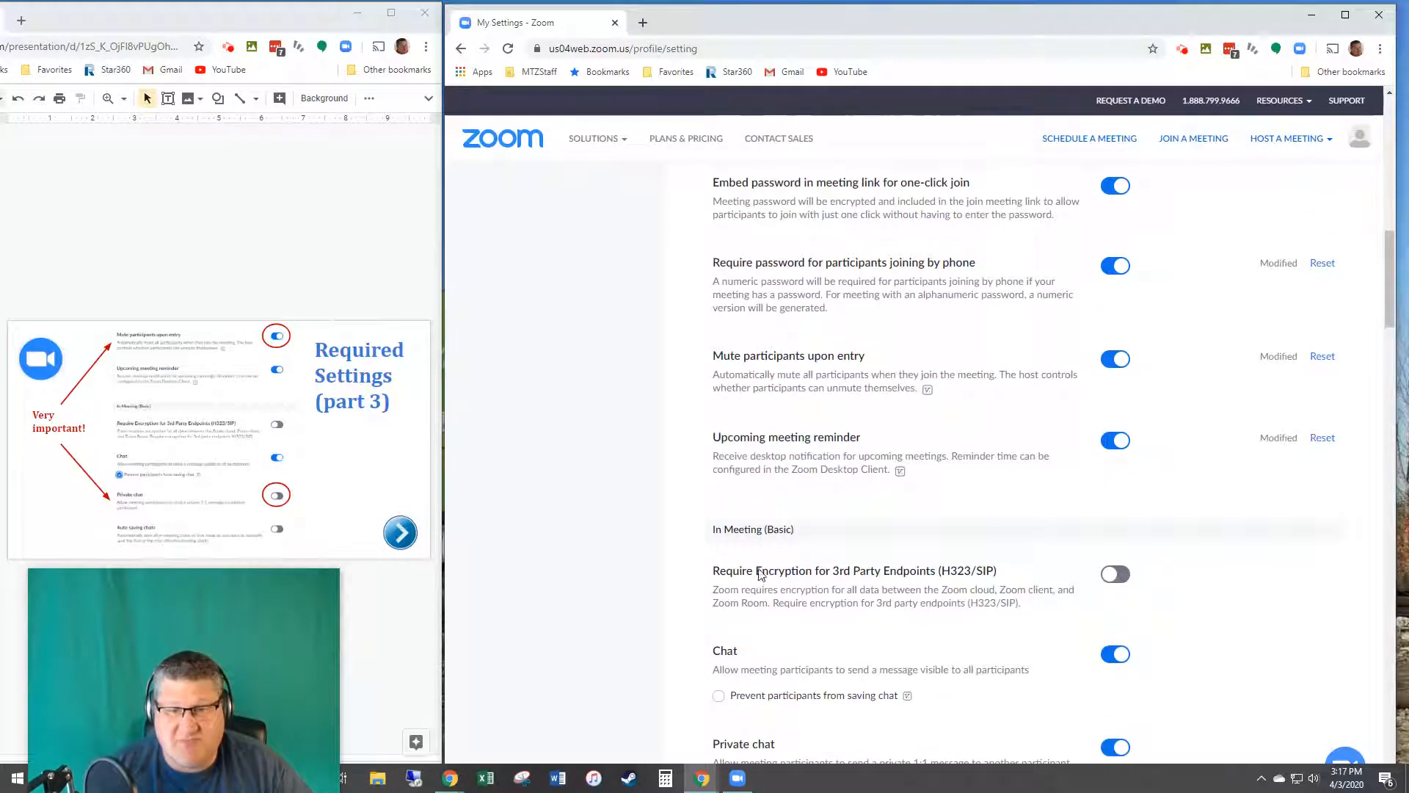
Step: Prevent participants from saving chat, save it, and turn off private chat
{"action": "left_click", "coordinate": [719, 695]}
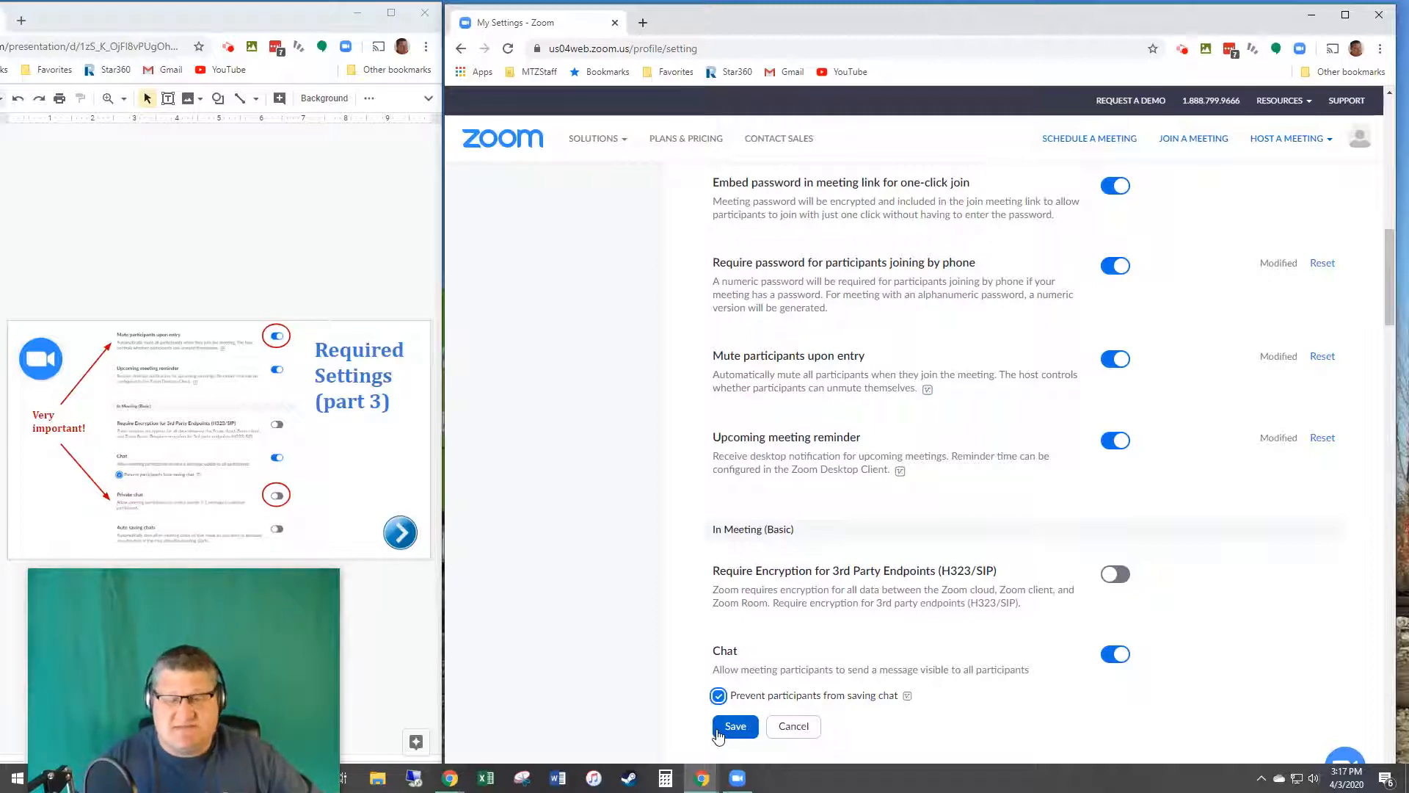
{"action": "left_click", "coordinate": [973, 741]}
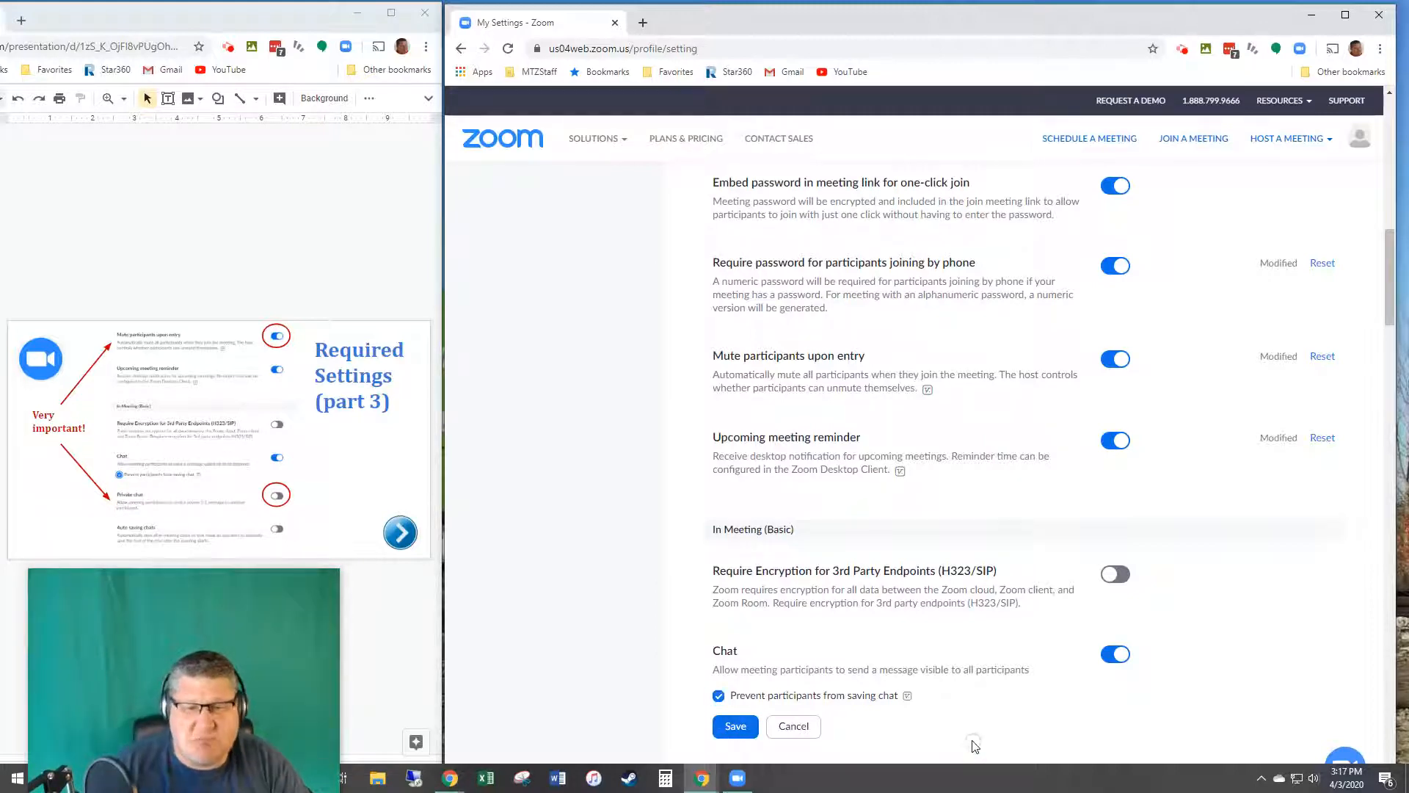
{"action": "scroll", "coordinate": [846, 706], "scroll_direction": "down", "scroll_amount": 3}
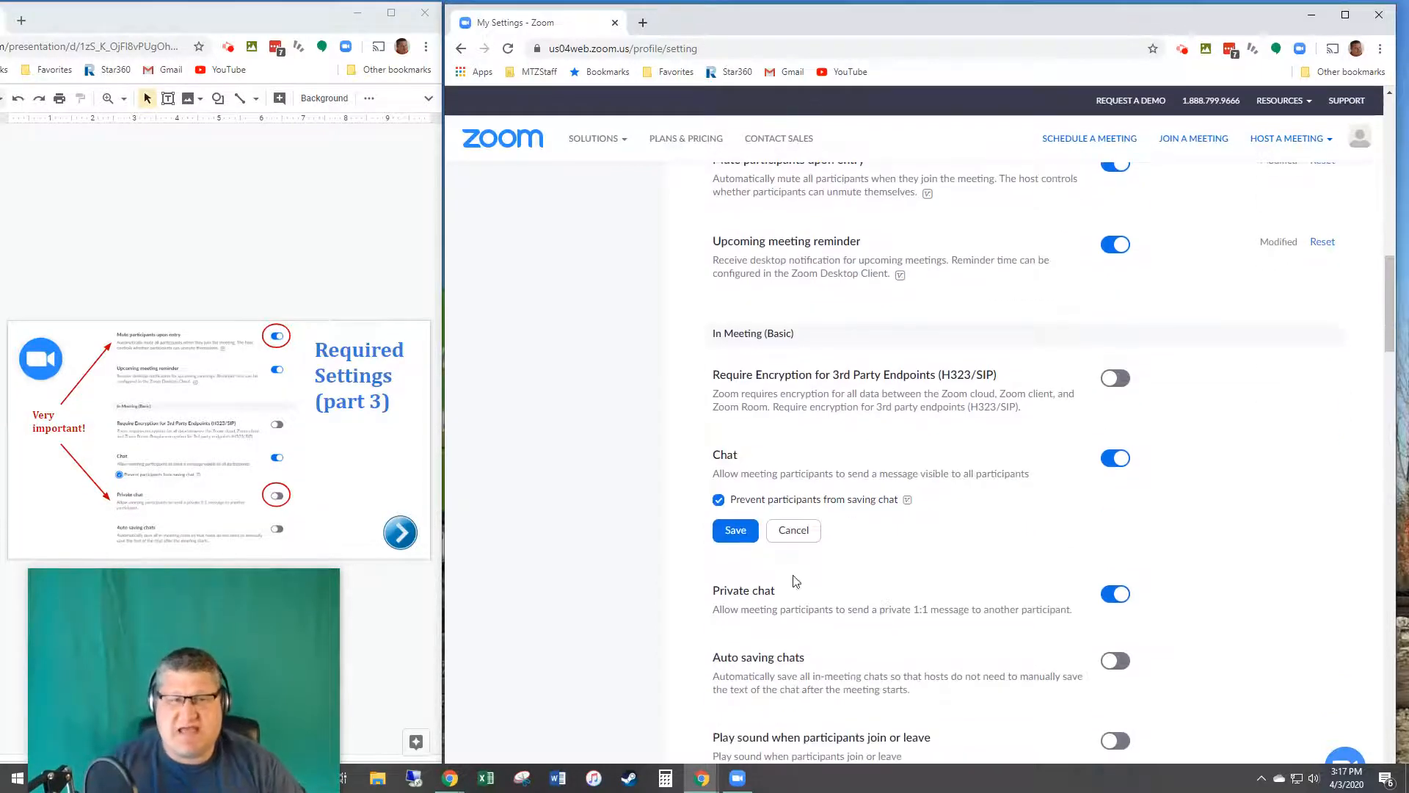
{"action": "left_click", "coordinate": [734, 530]}
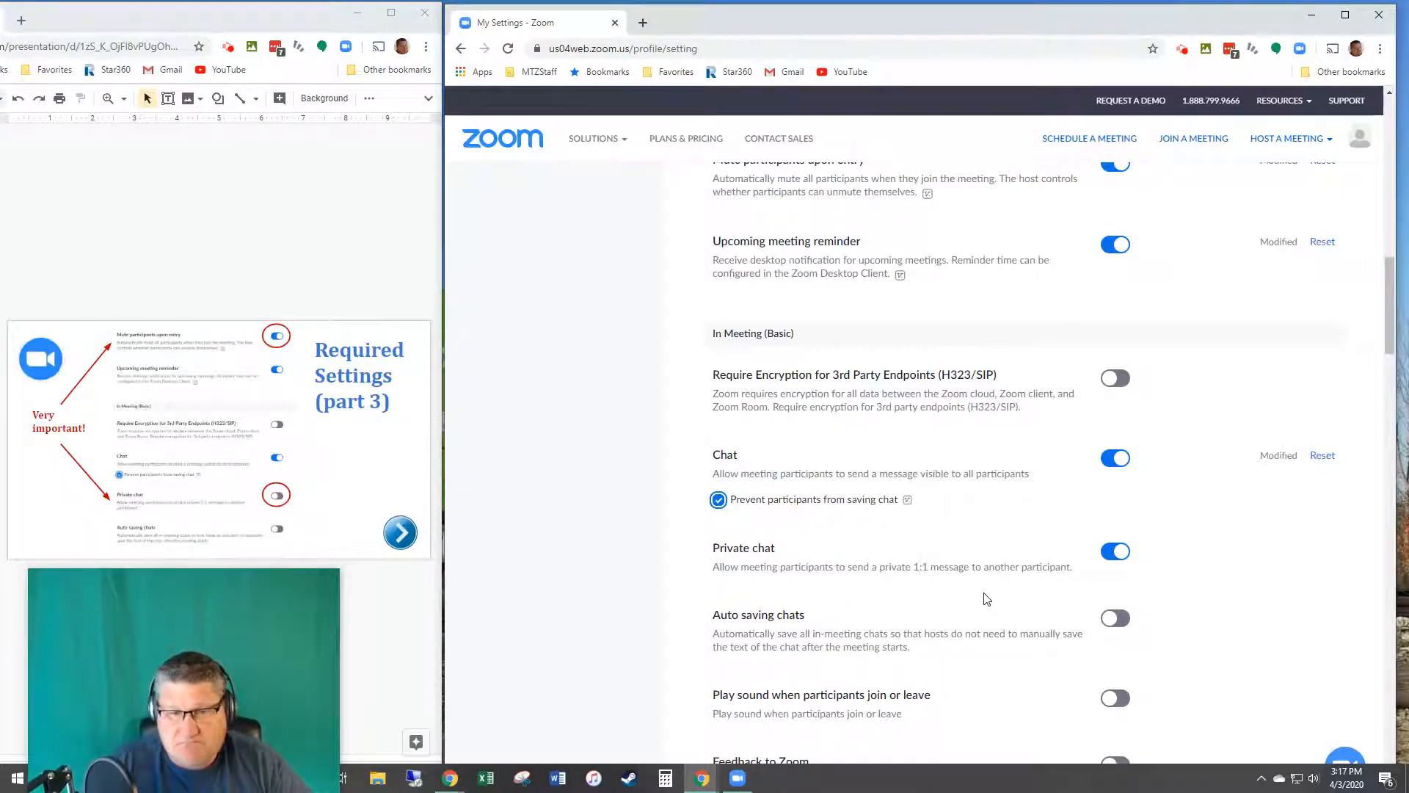
{"action": "scroll", "coordinate": [985, 583], "scroll_direction": "down", "scroll_amount": 3}
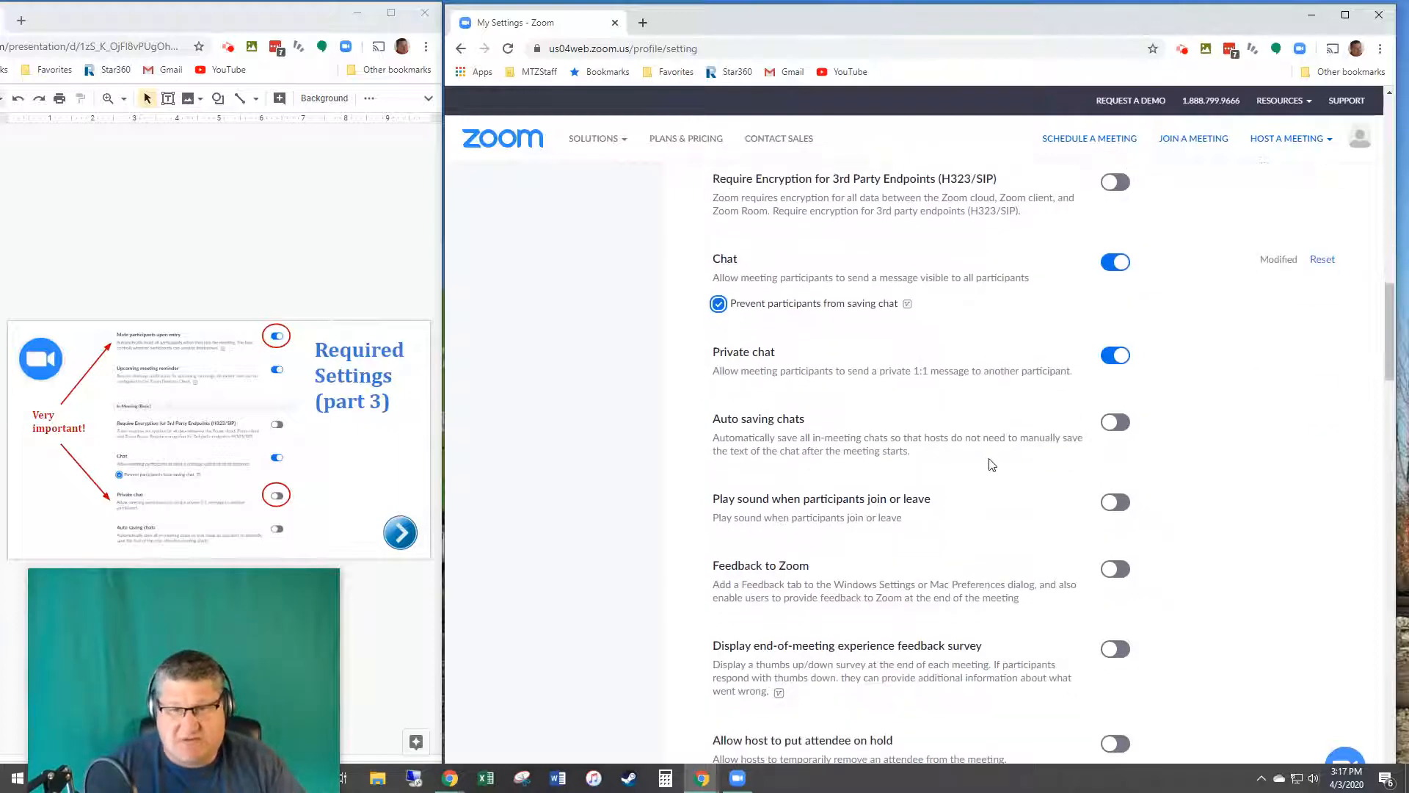
{"action": "left_click", "coordinate": [1109, 358]}
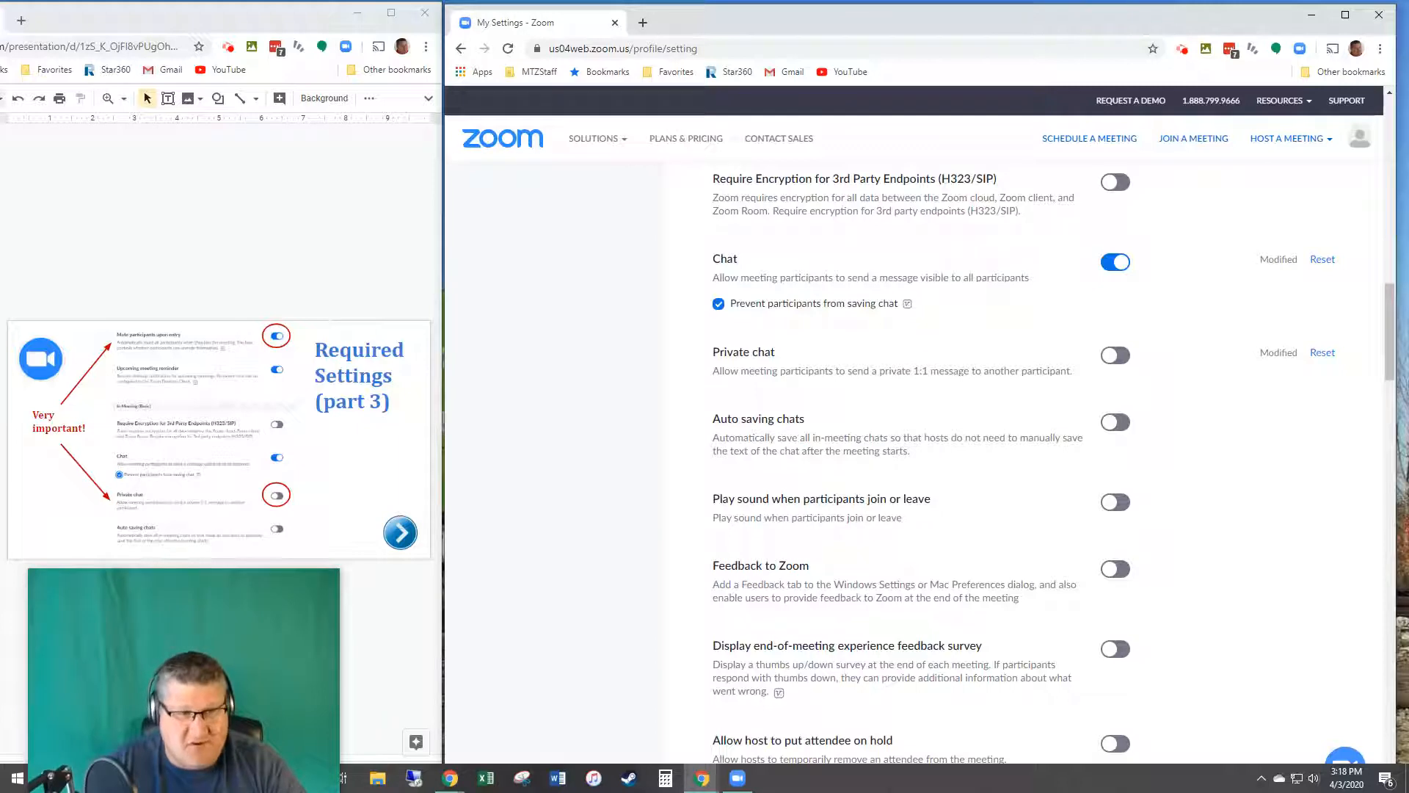
{"action": "left_click", "coordinate": [2, 617]}
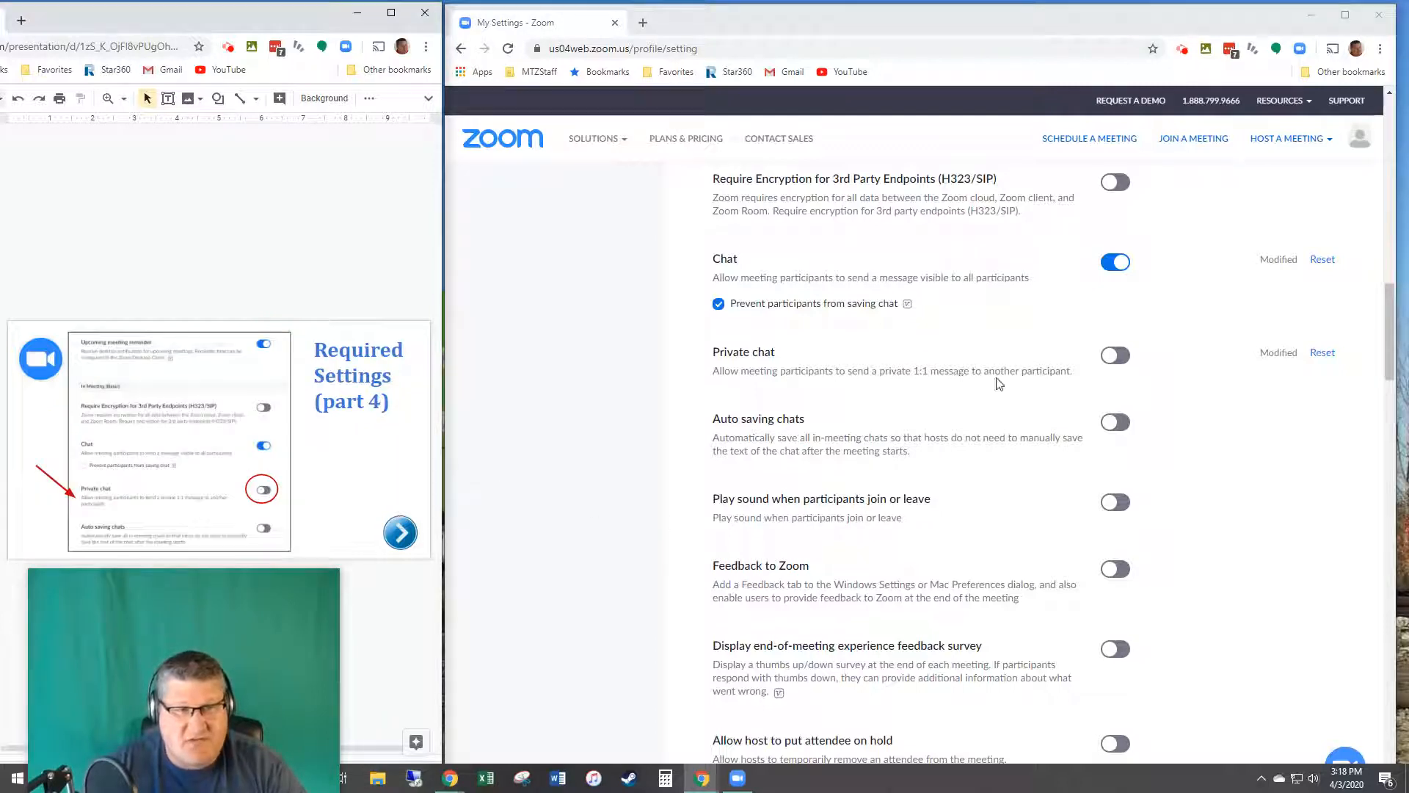
Step: Play join/leave sounds heard by host only, with callers recording their own voice, and save
{"action": "scroll", "coordinate": [998, 542], "scroll_direction": "down", "scroll_amount": 3}
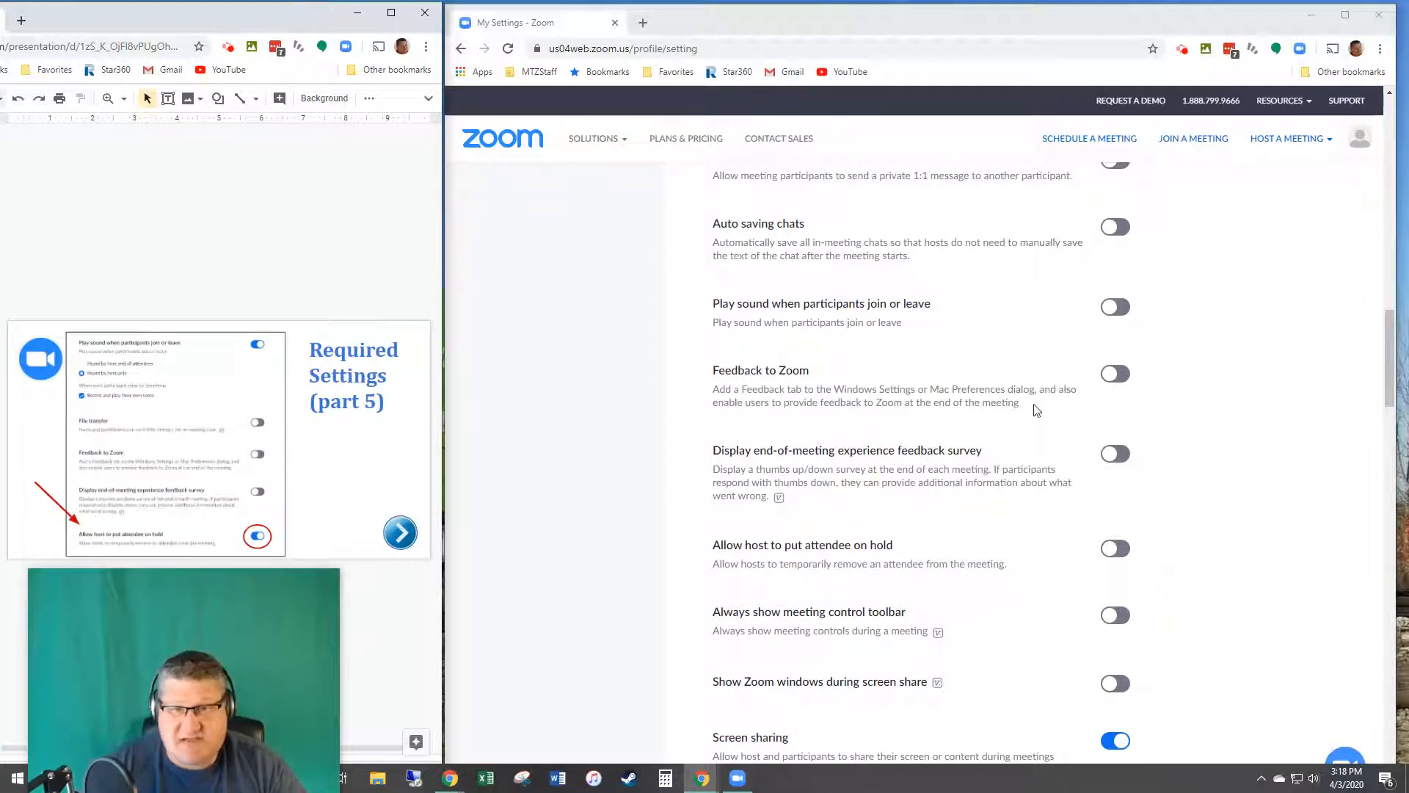
{"action": "scroll", "coordinate": [1012, 565], "scroll_direction": "down", "scroll_amount": 3}
{"action": "scroll", "coordinate": [1011, 565], "scroll_direction": "down", "scroll_amount": 3}
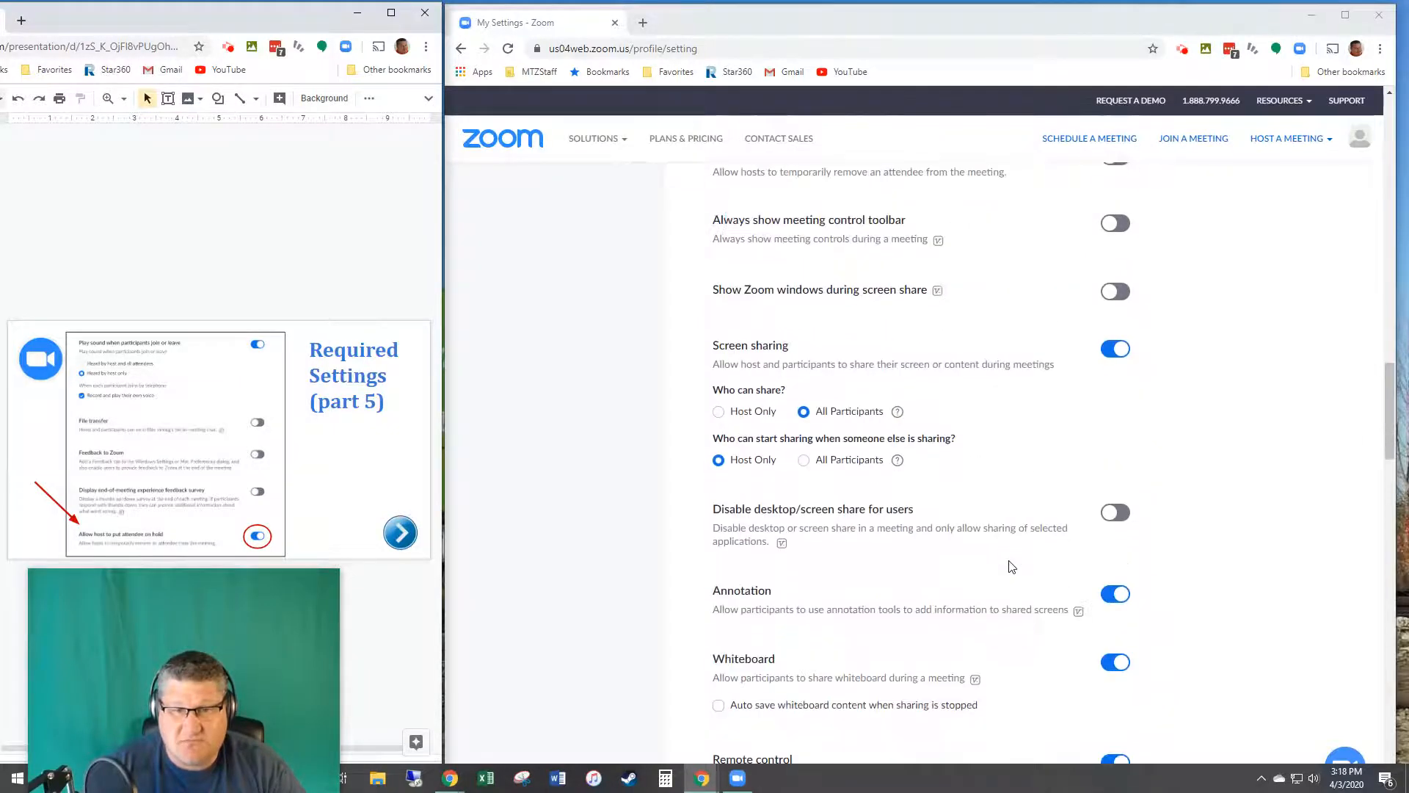
{"action": "scroll", "coordinate": [1011, 565], "scroll_direction": "up", "scroll_amount": 3}
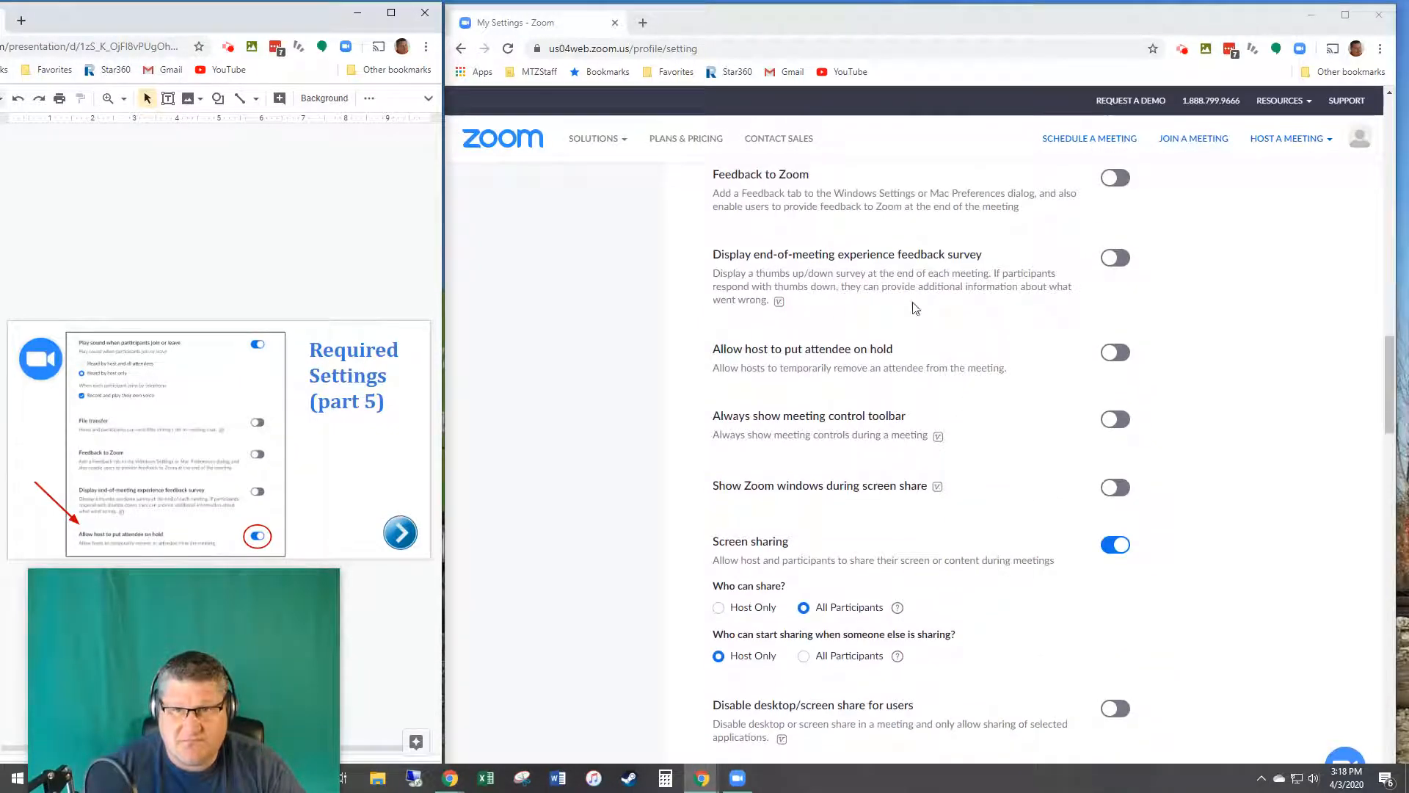
{"action": "scroll", "coordinate": [866, 349], "scroll_direction": "up", "scroll_amount": 3}
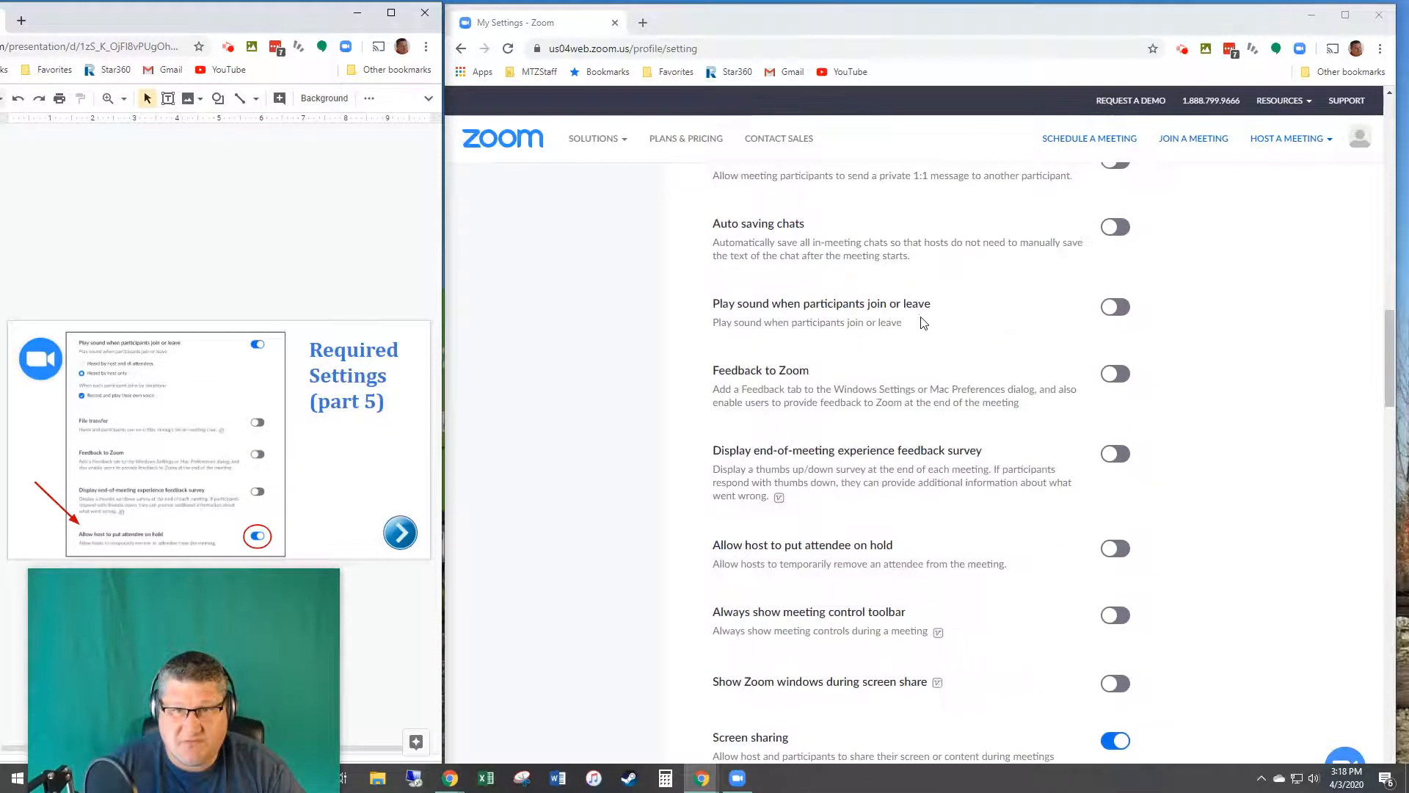
{"action": "left_click", "coordinate": [1116, 308]}
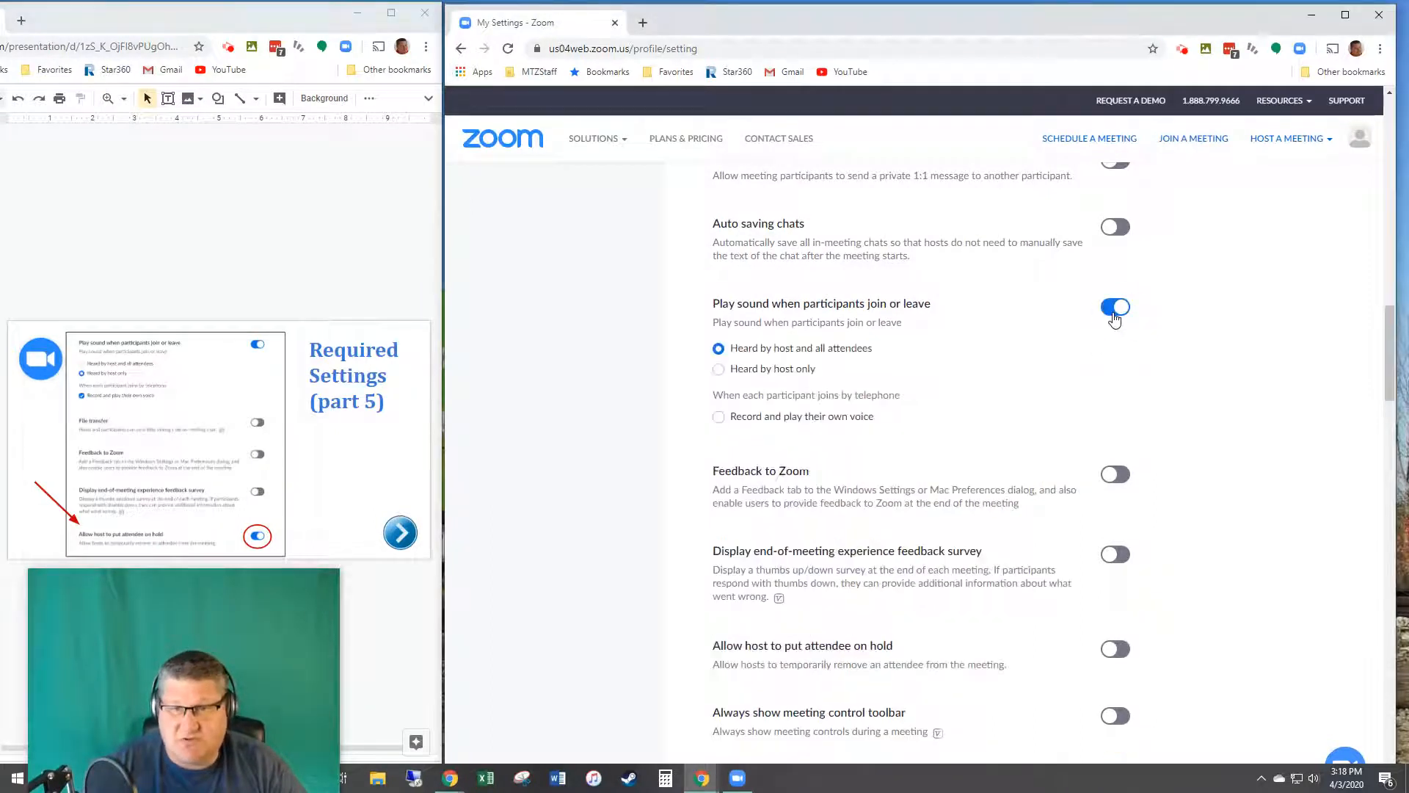
{"action": "left_click", "coordinate": [732, 378]}
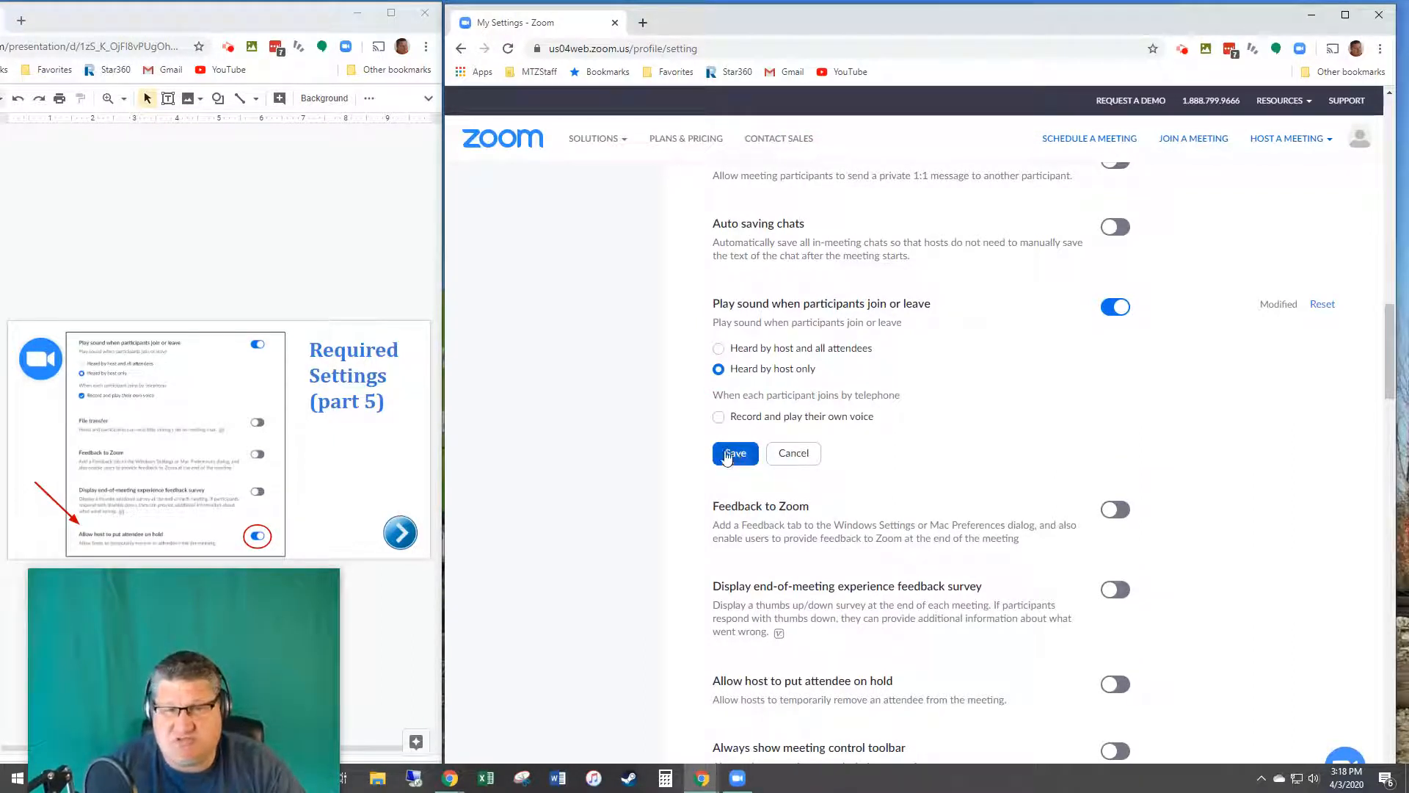
{"action": "left_click", "coordinate": [732, 418]}
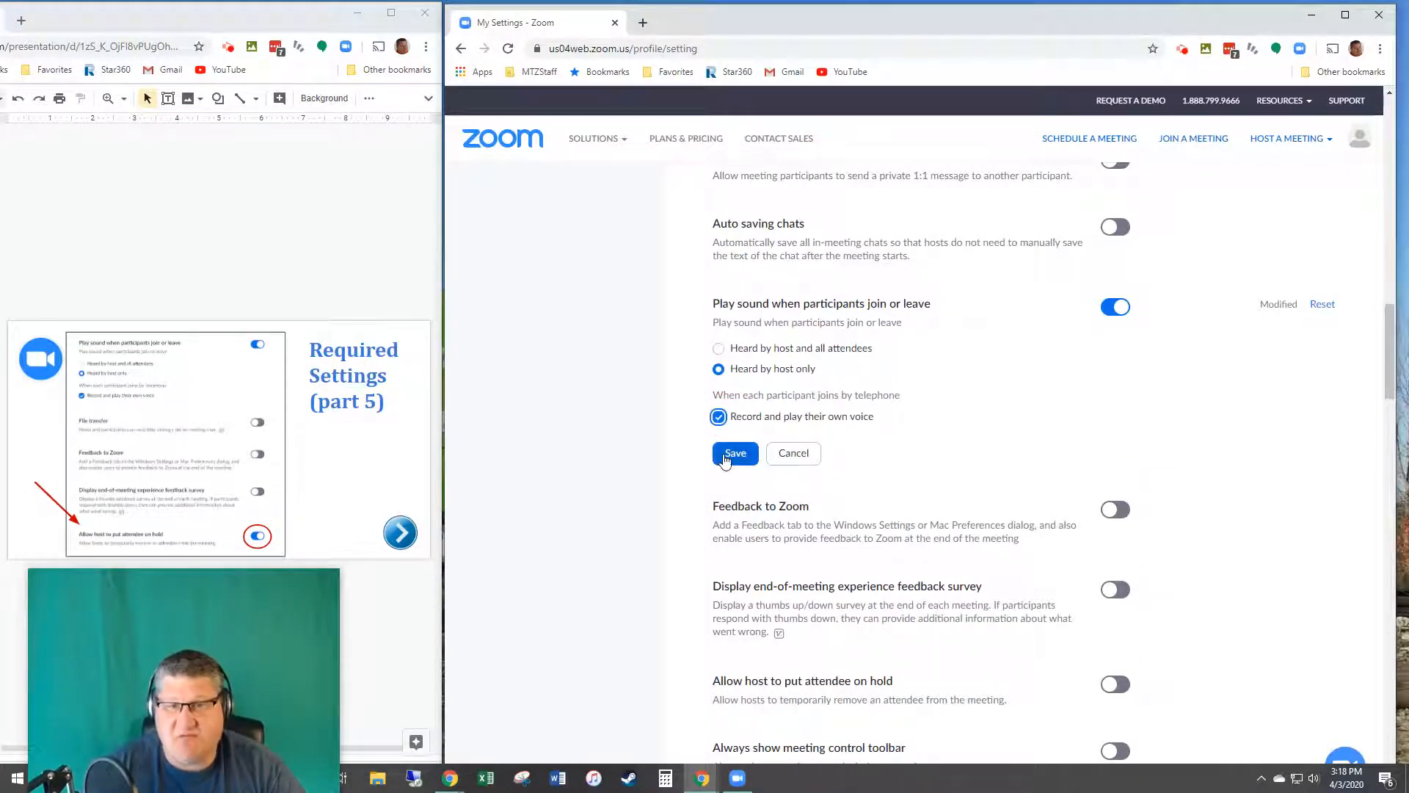
{"action": "left_click", "coordinate": [728, 458]}
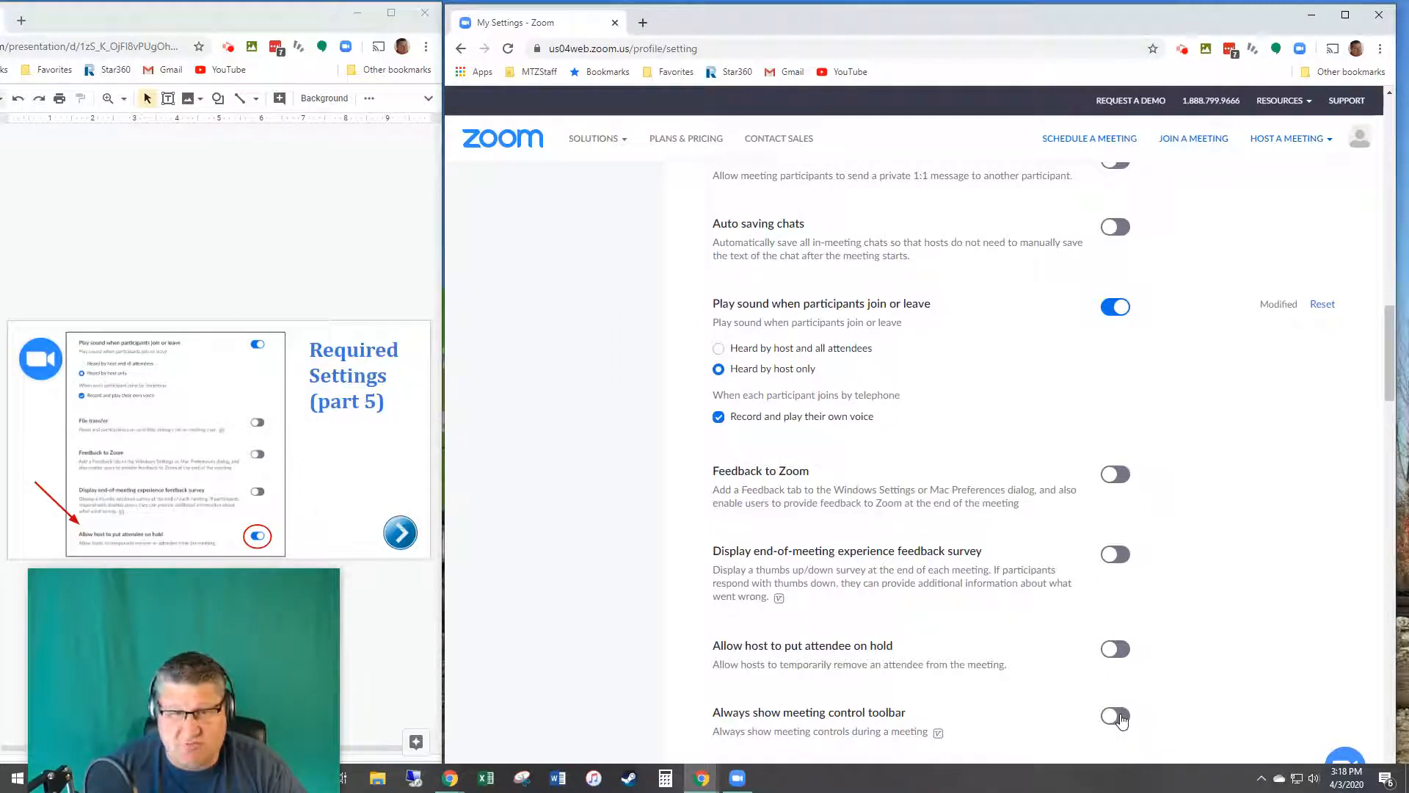
Step: Allow the host to put attendees on hold, then advance the guide slides
{"action": "left_click", "coordinate": [1115, 650]}
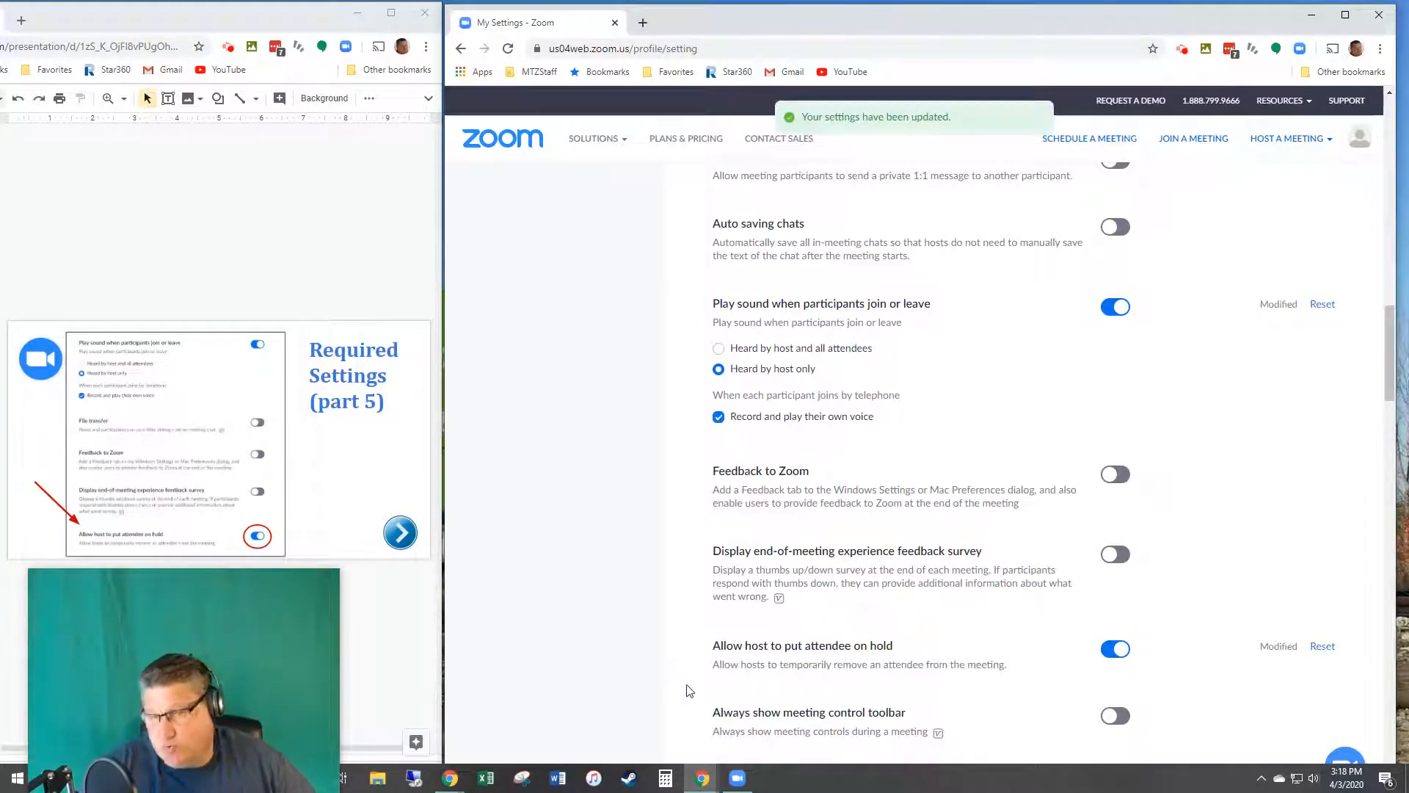
{"action": "left_click", "coordinate": [317, 496]}
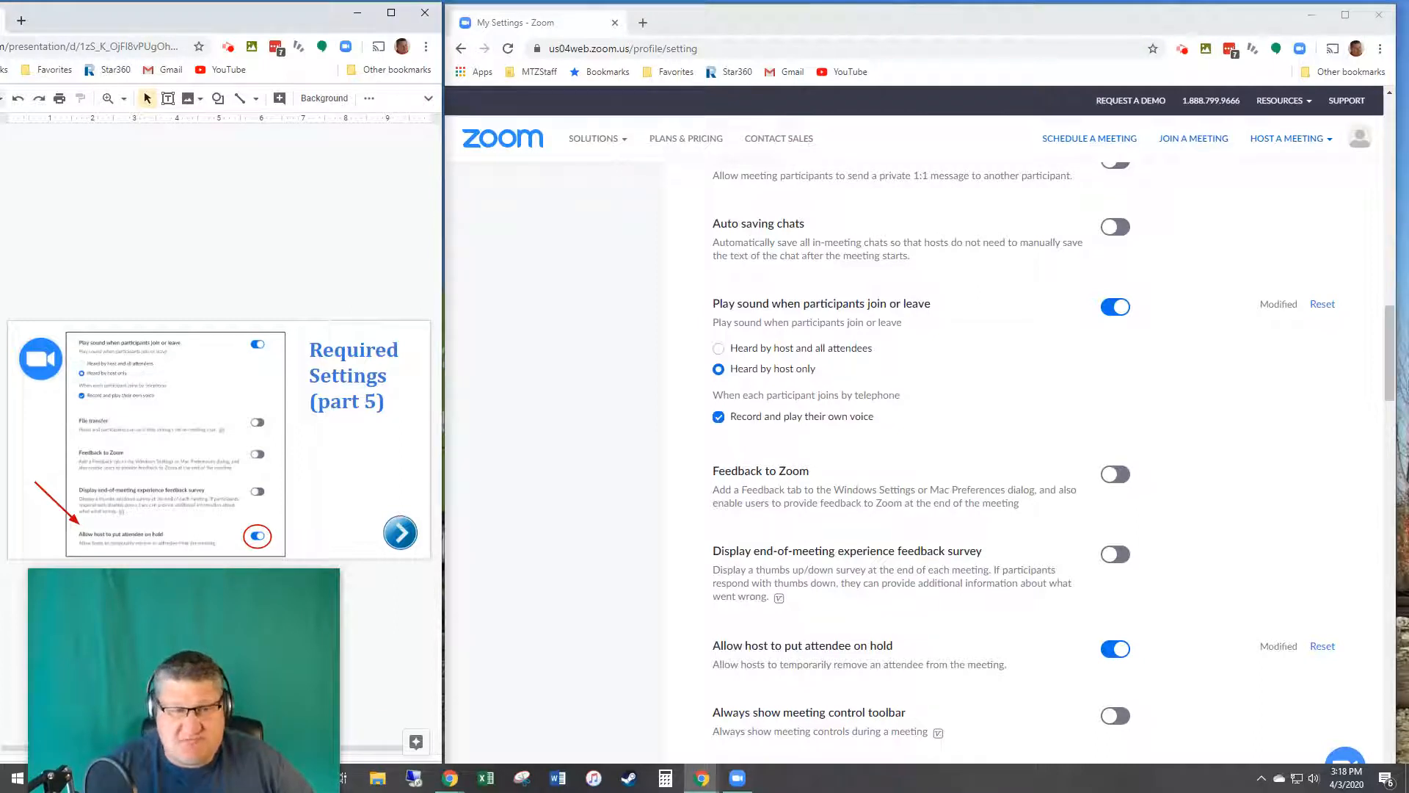
{"action": "key", "text": "Page_Down"}
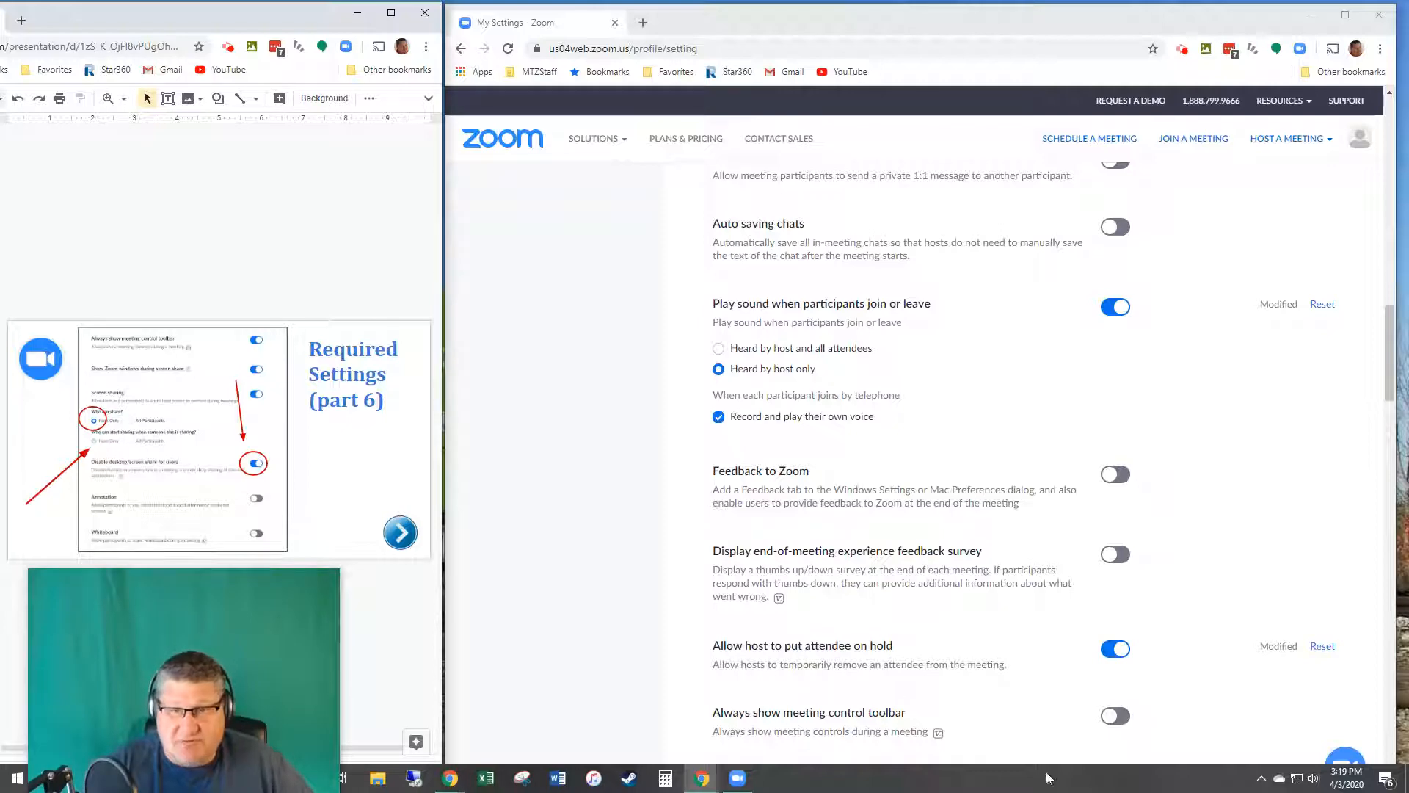
Step: Set Who can share to Host Only, save, and turn on Disable desktop/screen share
{"action": "scroll", "coordinate": [849, 706], "scroll_direction": "down", "scroll_amount": 3}
{"action": "scroll", "coordinate": [913, 574], "scroll_direction": "down", "scroll_amount": 3}
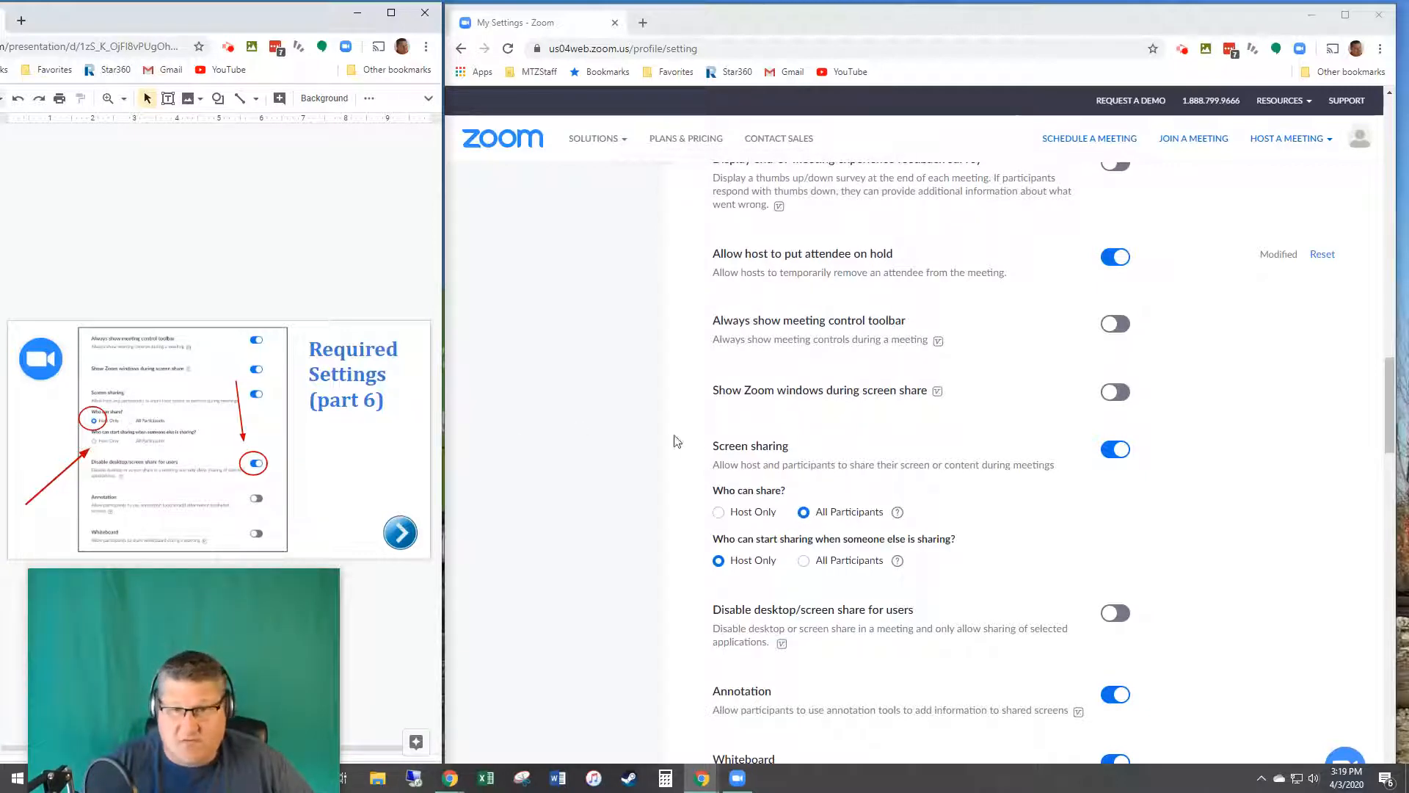
{"action": "left_click", "coordinate": [718, 512]}
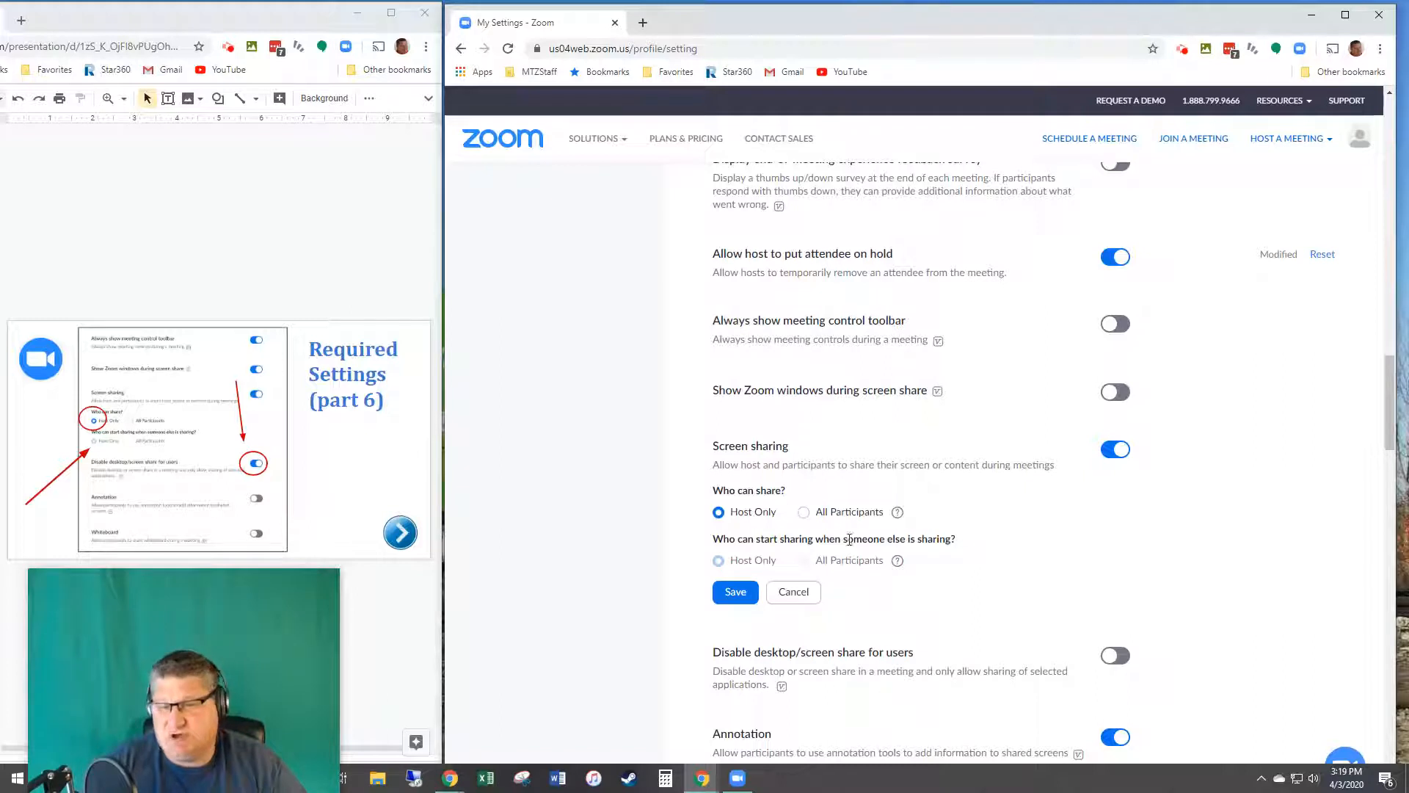
{"action": "left_click", "coordinate": [735, 594]}
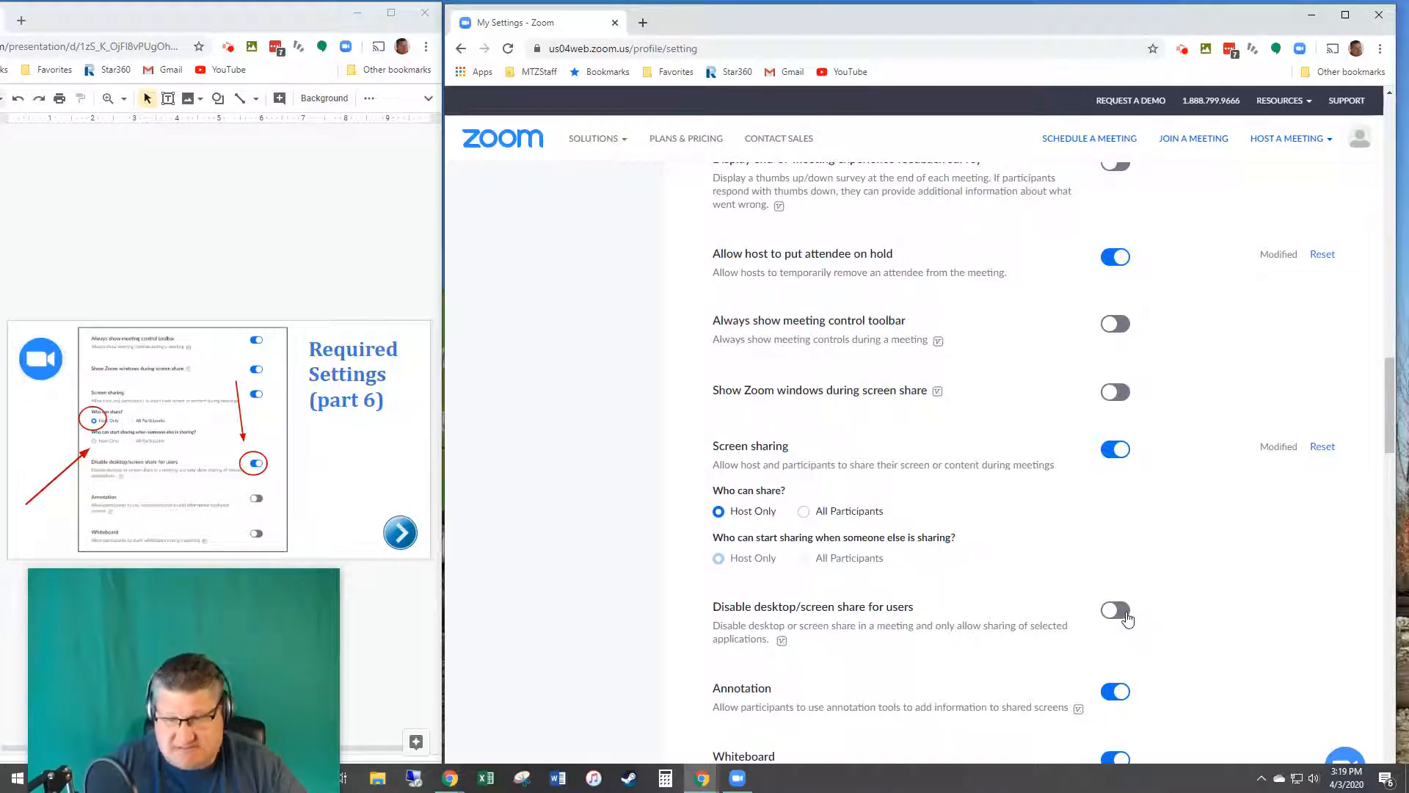
{"action": "left_click", "coordinate": [1117, 611]}
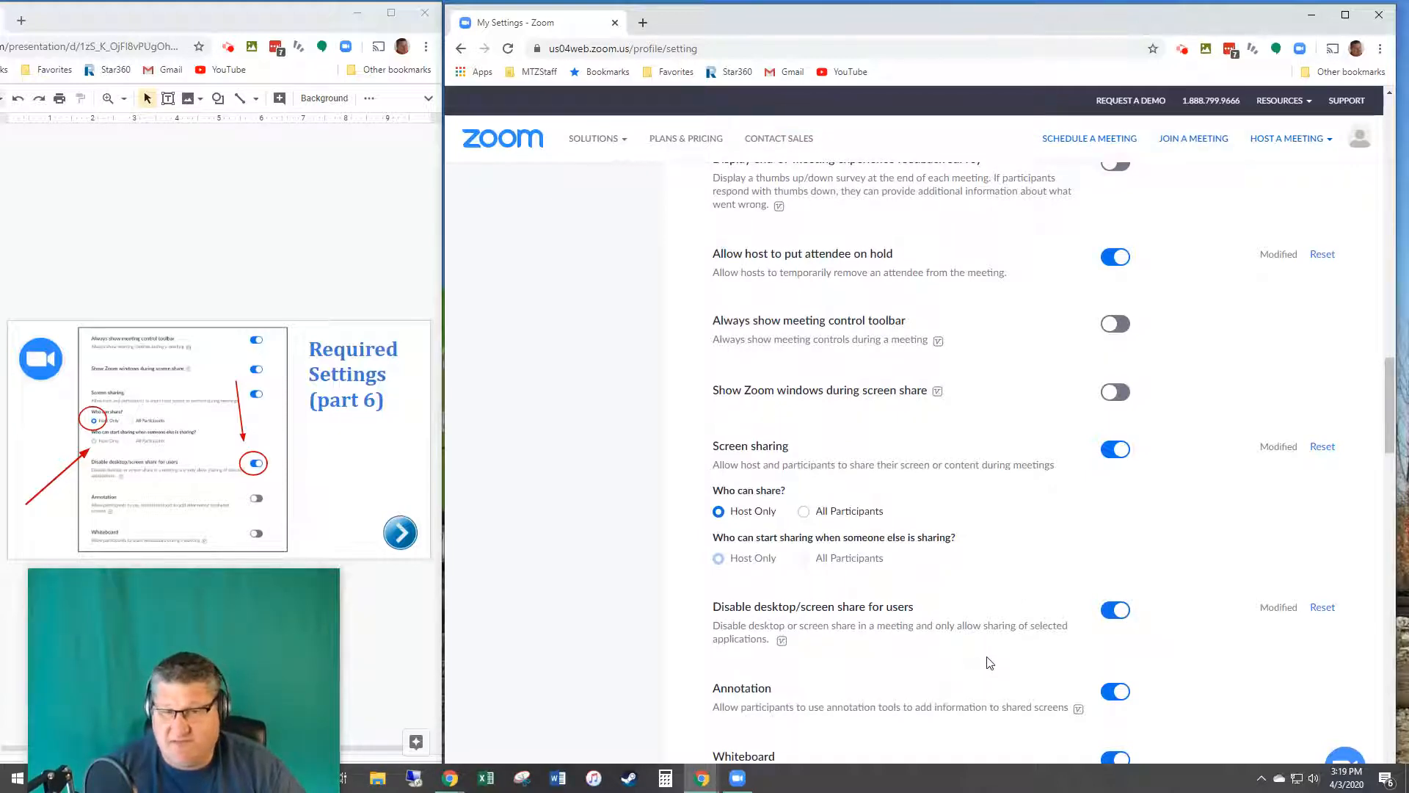
Step: Turn off Annotation and Whiteboard, then advance the reference slides to part 7
{"action": "scroll", "coordinate": [987, 663], "scroll_direction": "down", "scroll_amount": 3}
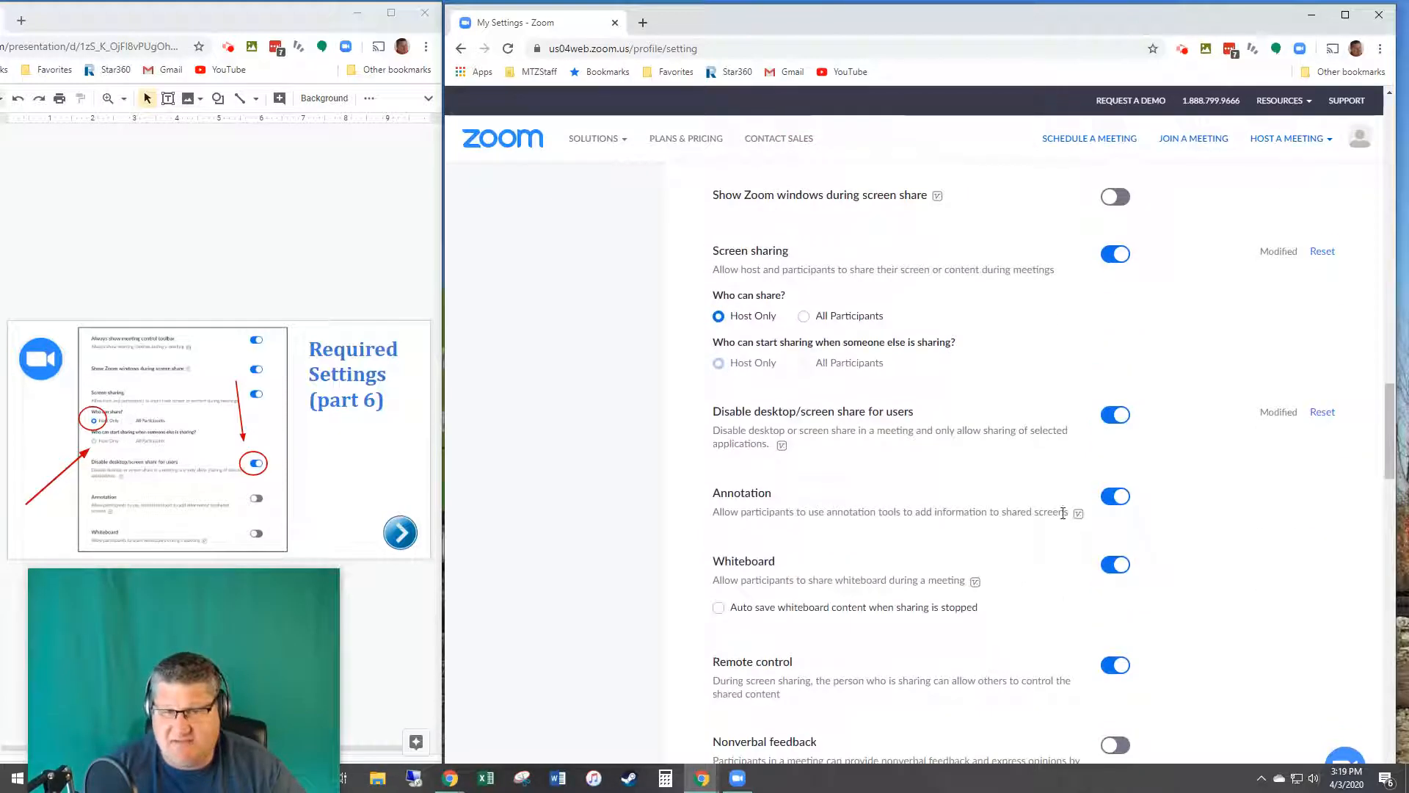
{"action": "left_click", "coordinate": [1112, 499]}
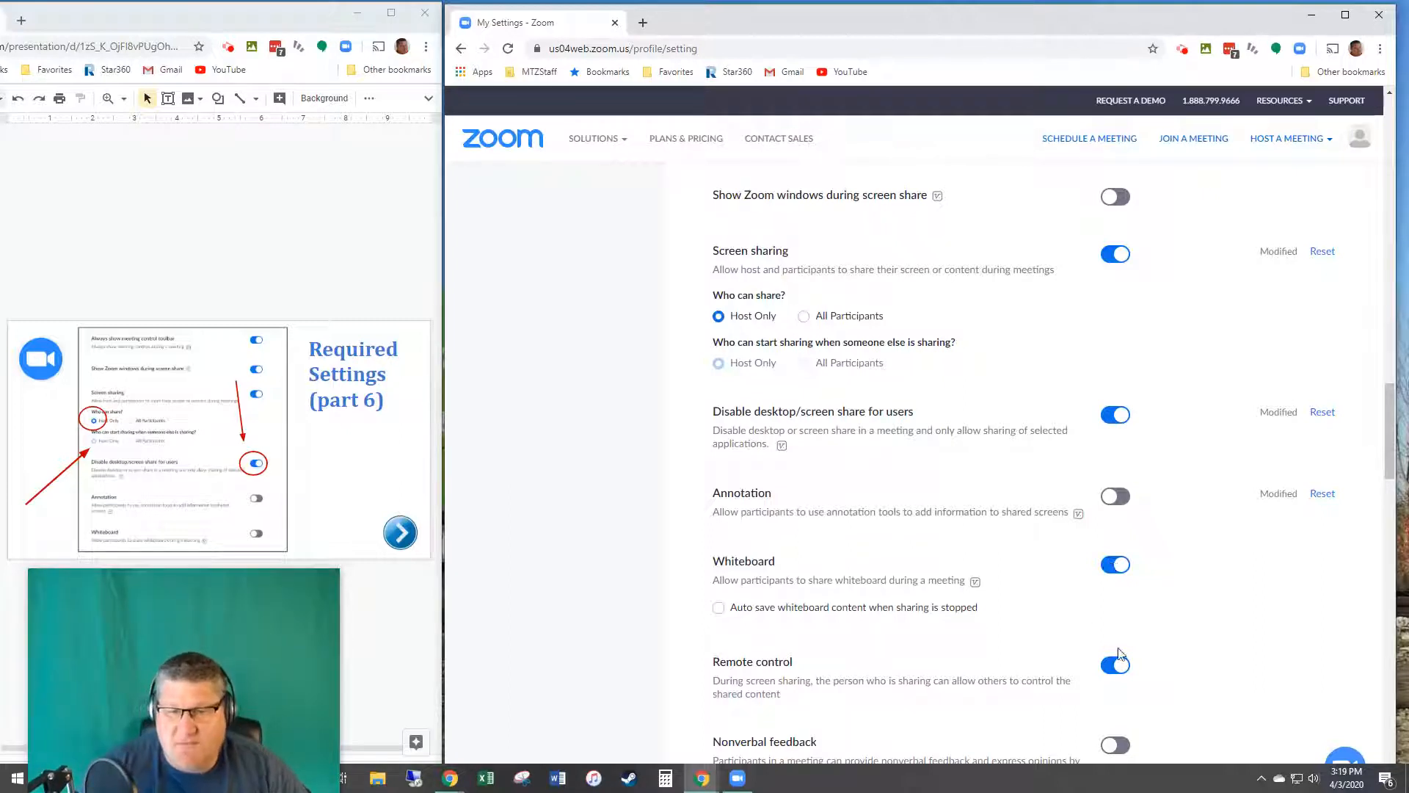
{"action": "left_click", "coordinate": [1114, 570]}
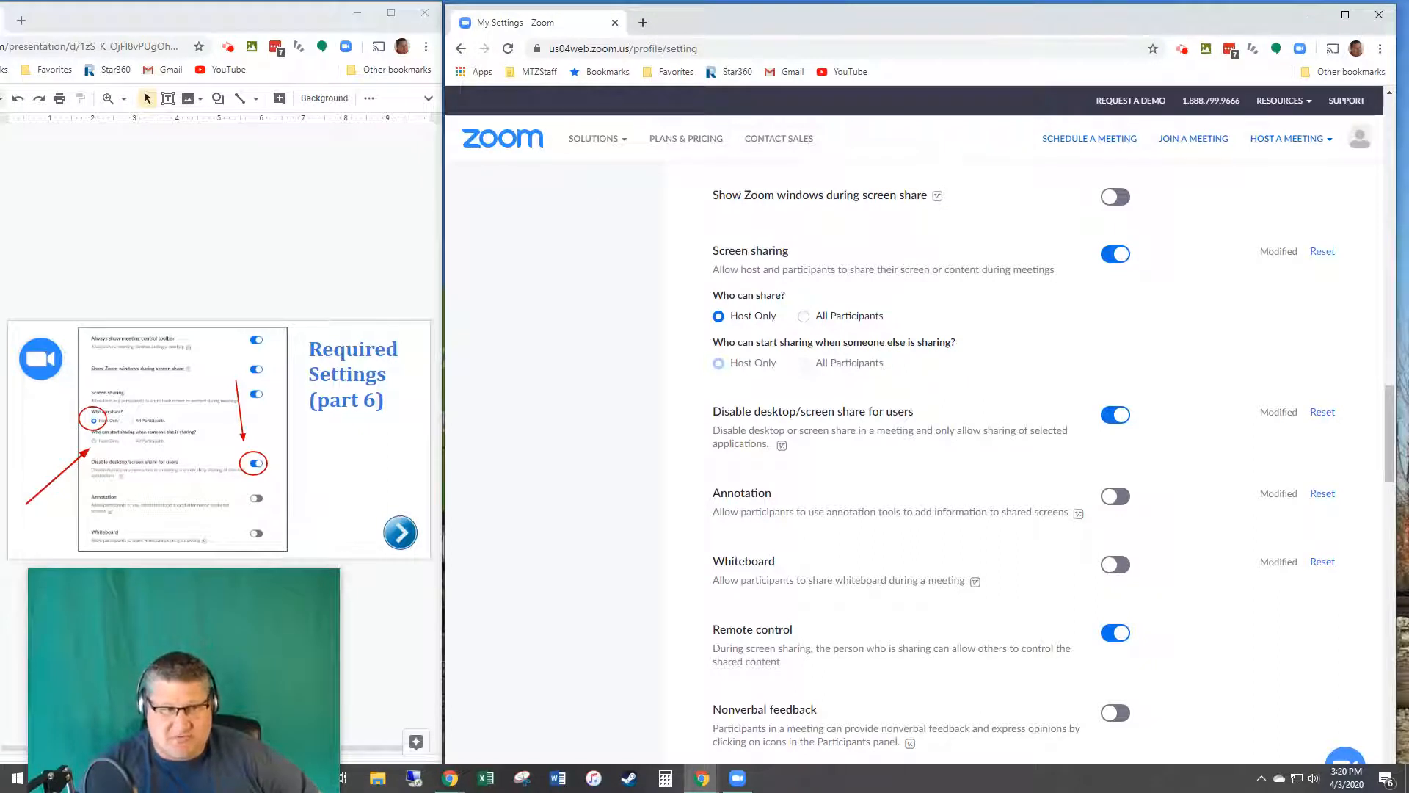
{"action": "left_click", "coordinate": [100, 551]}
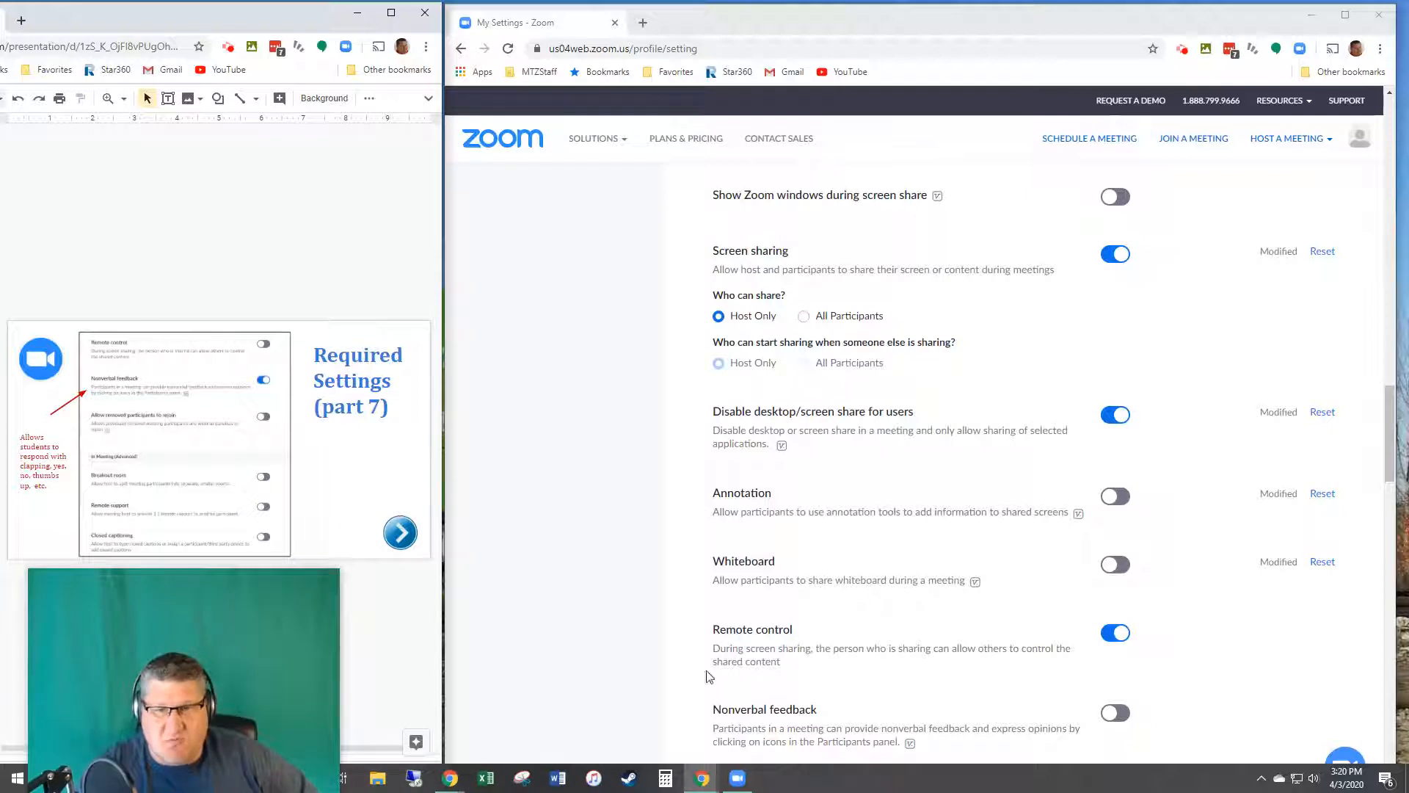
Step: Turn off Remote control and turn on Nonverbal feedback
{"action": "scroll", "coordinate": [970, 686], "scroll_direction": "down", "scroll_amount": 3}
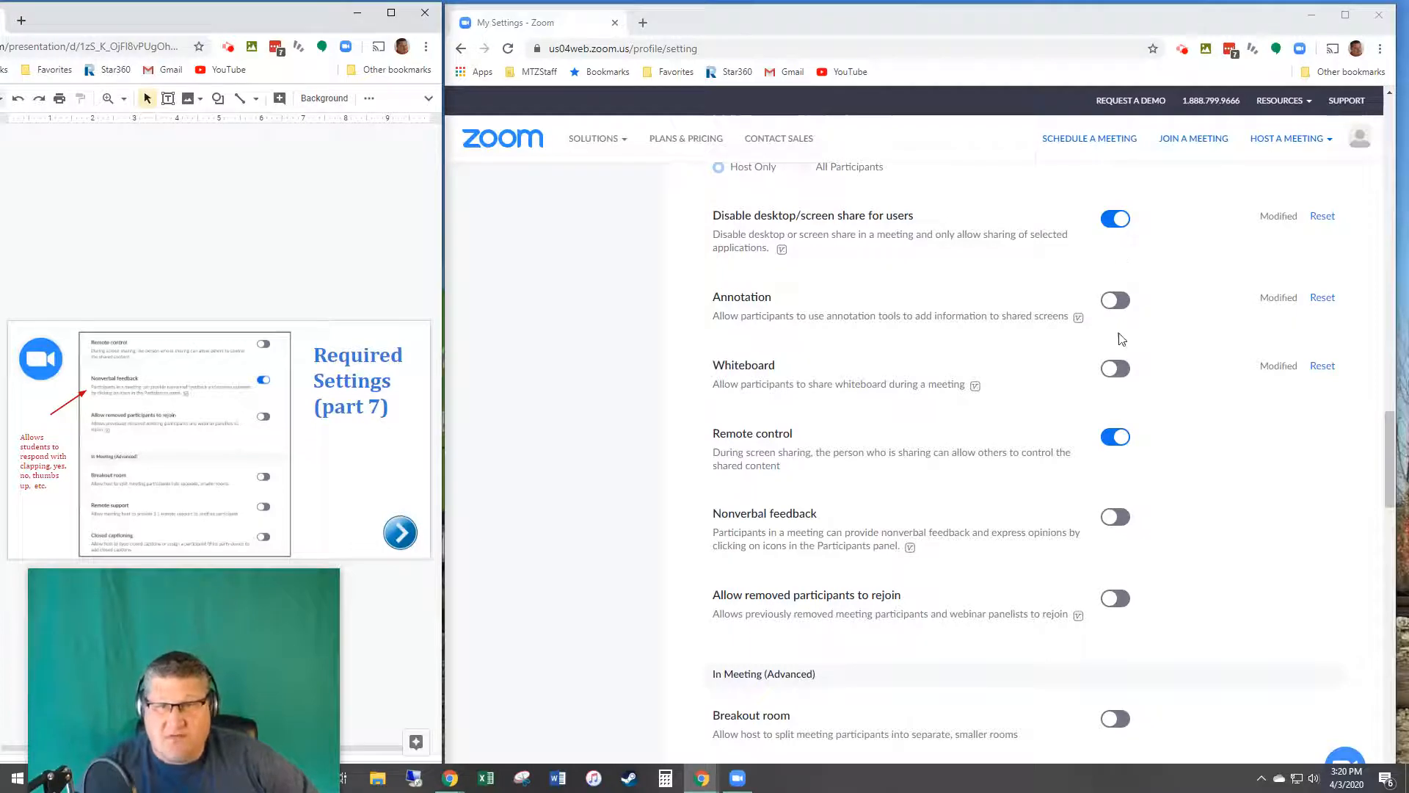
{"action": "left_click", "coordinate": [1113, 439]}
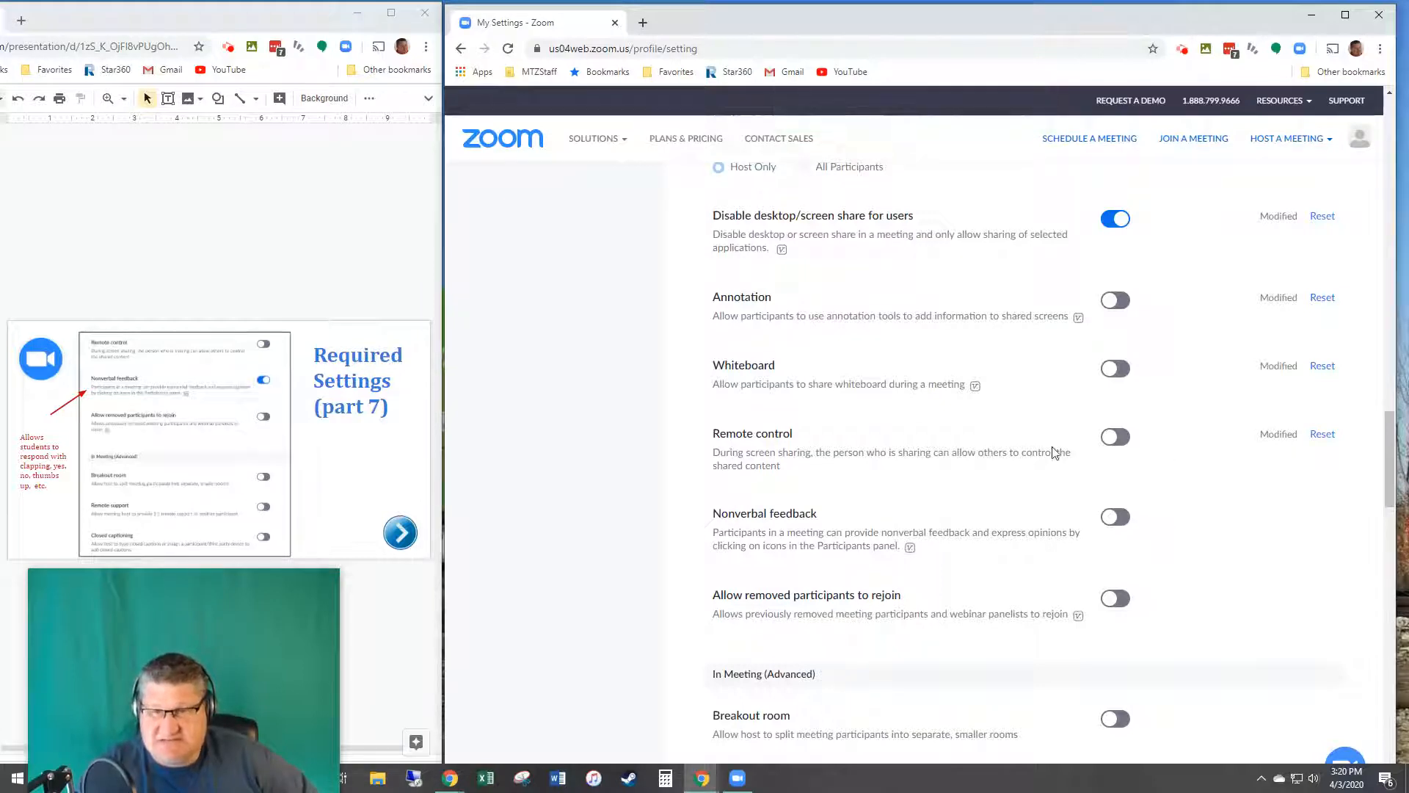
{"action": "left_click", "coordinate": [1115, 516]}
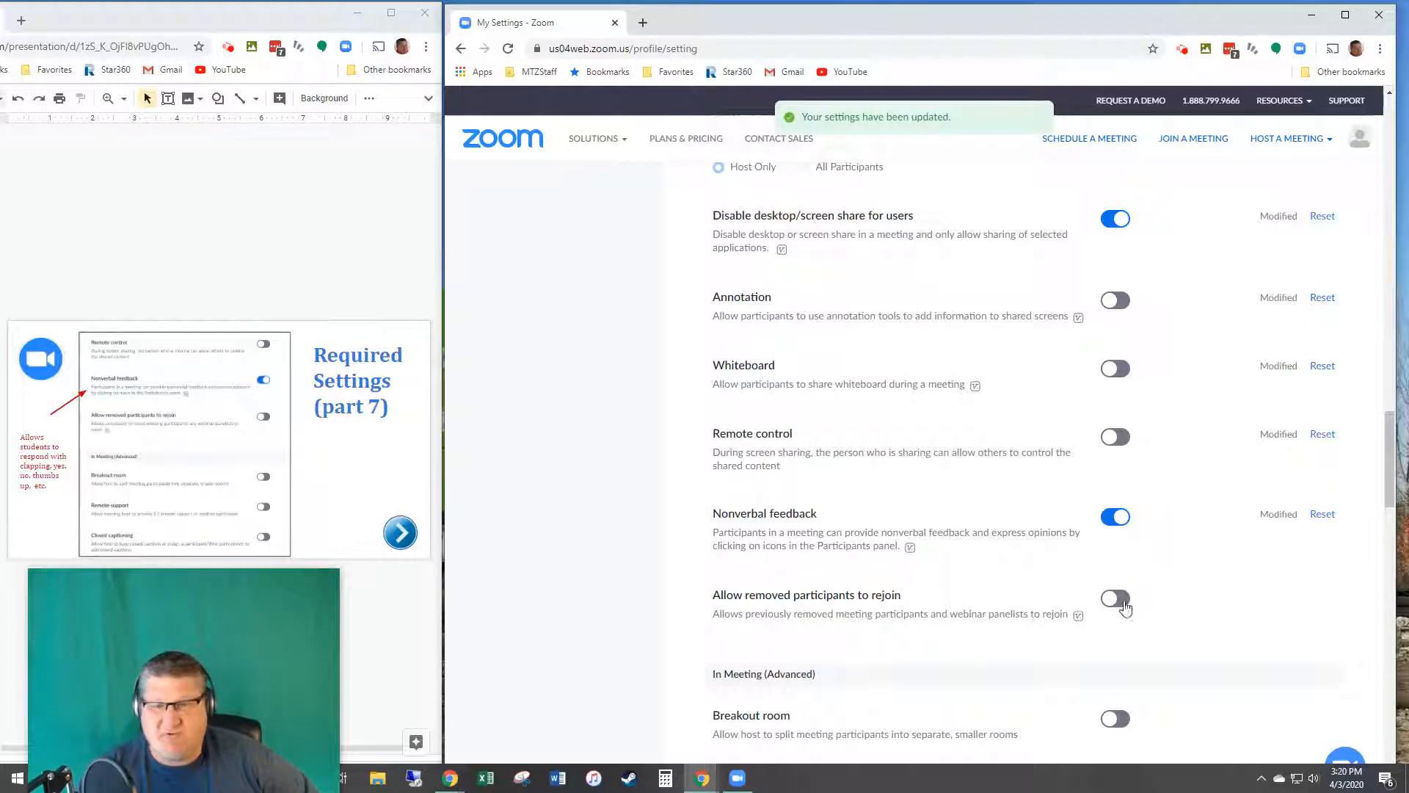
{"action": "scroll", "coordinate": [1122, 646], "scroll_direction": "down", "scroll_amount": 3}
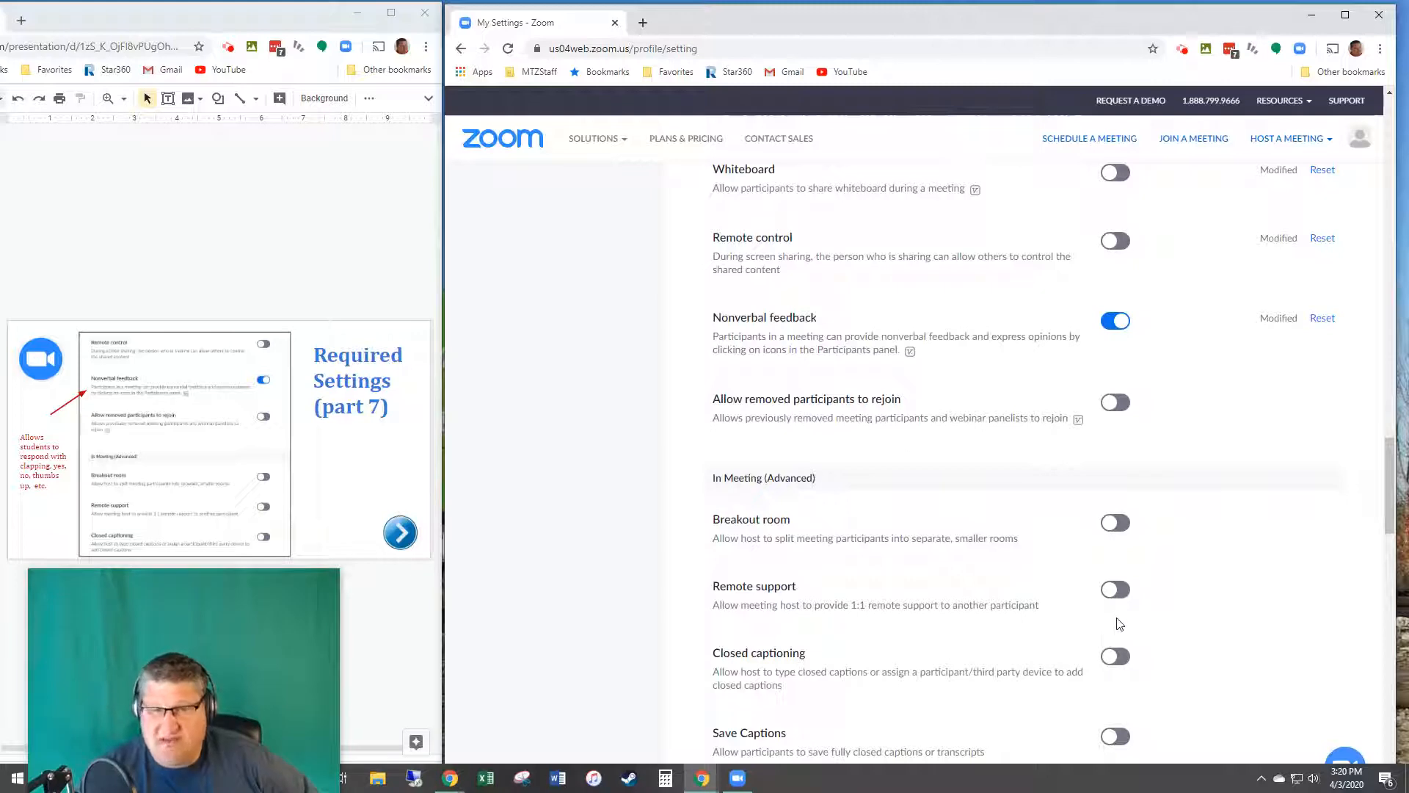
{"action": "scroll", "coordinate": [1116, 617], "scroll_direction": "down", "scroll_amount": 3}
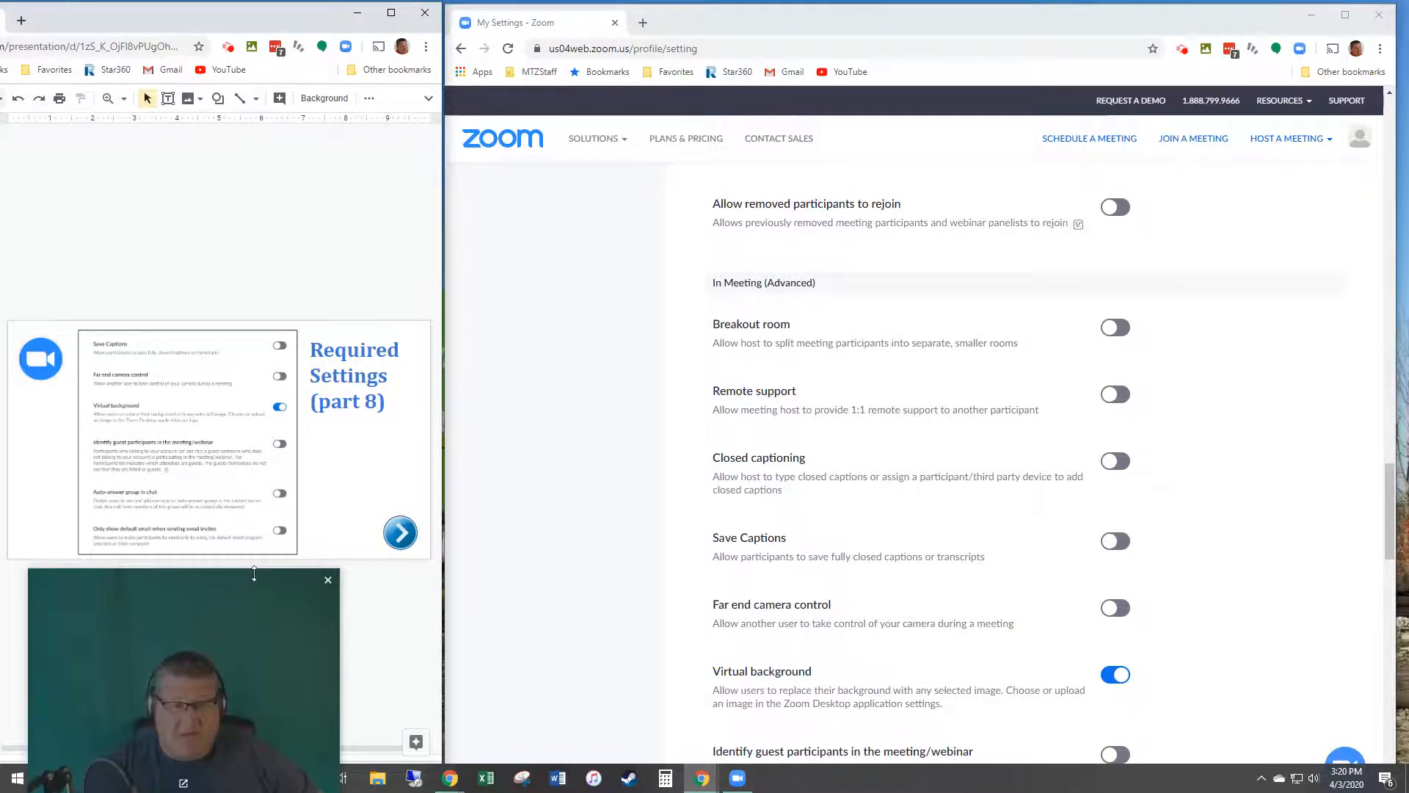
{"action": "left_click_drag", "start_coordinate": [256, 590], "coordinate": [883, 142]}
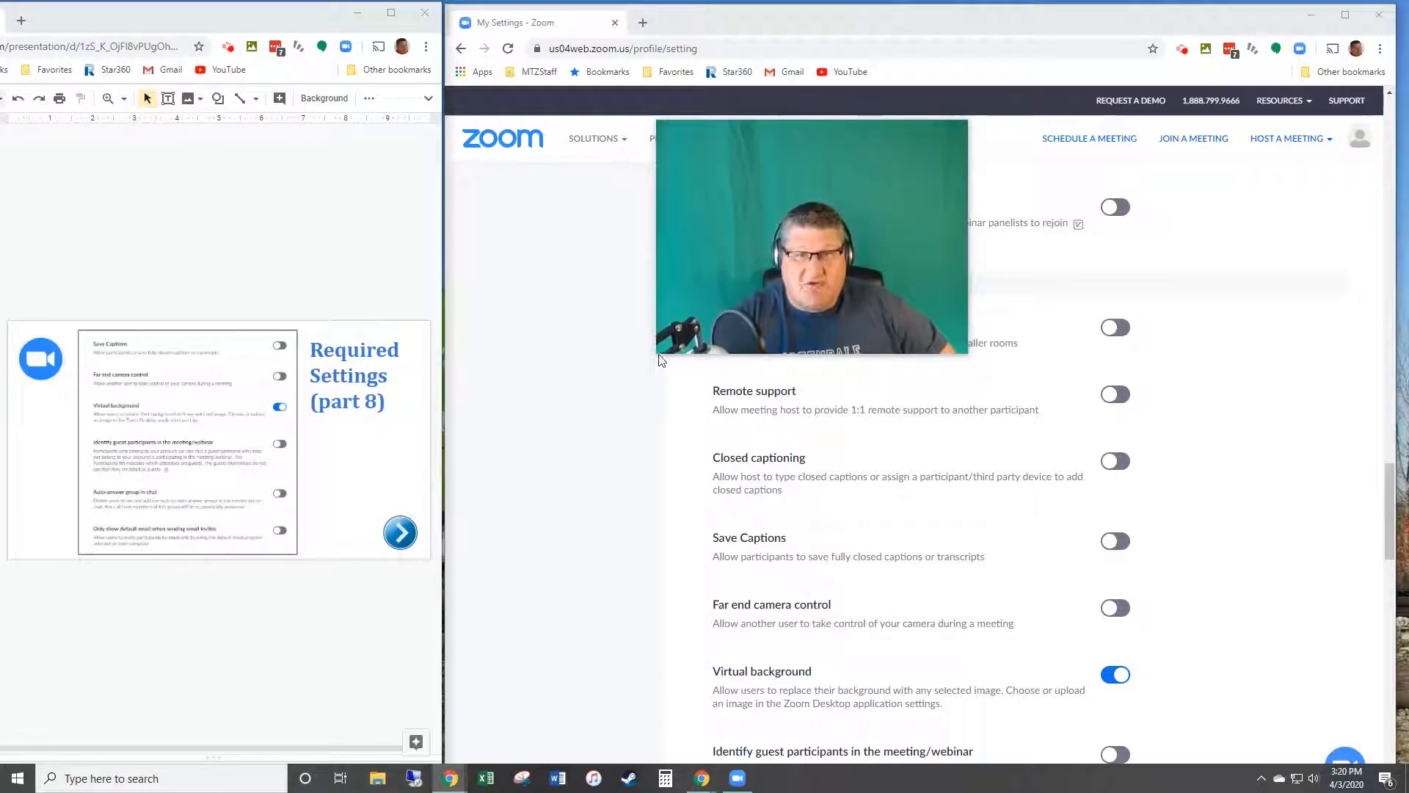
{"action": "left_click_drag", "start_coordinate": [660, 349], "coordinate": [460, 501]}
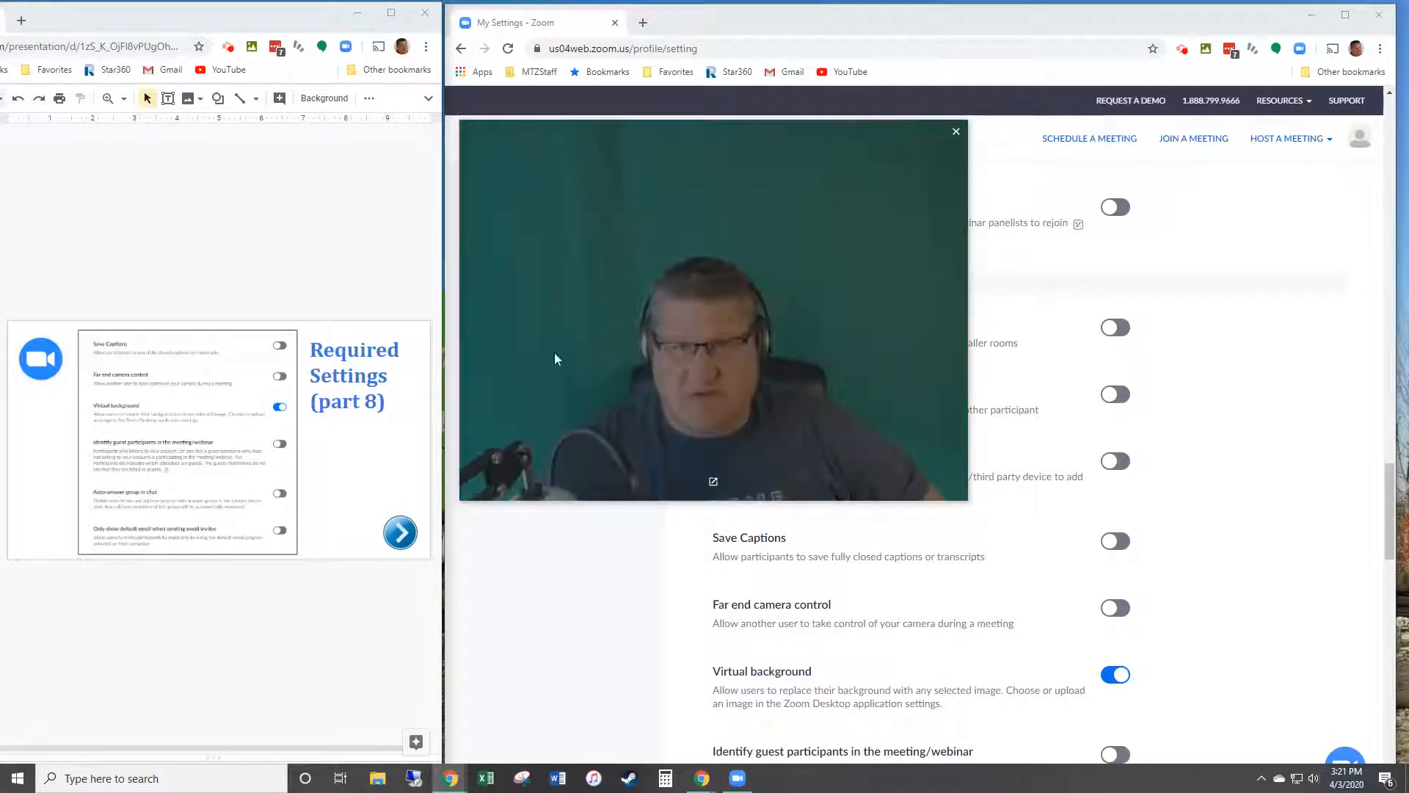
{"action": "left_click_drag", "start_coordinate": [459, 121], "coordinate": [742, 331]}
{"action": "left_click_drag", "start_coordinate": [838, 379], "coordinate": [129, 620]}
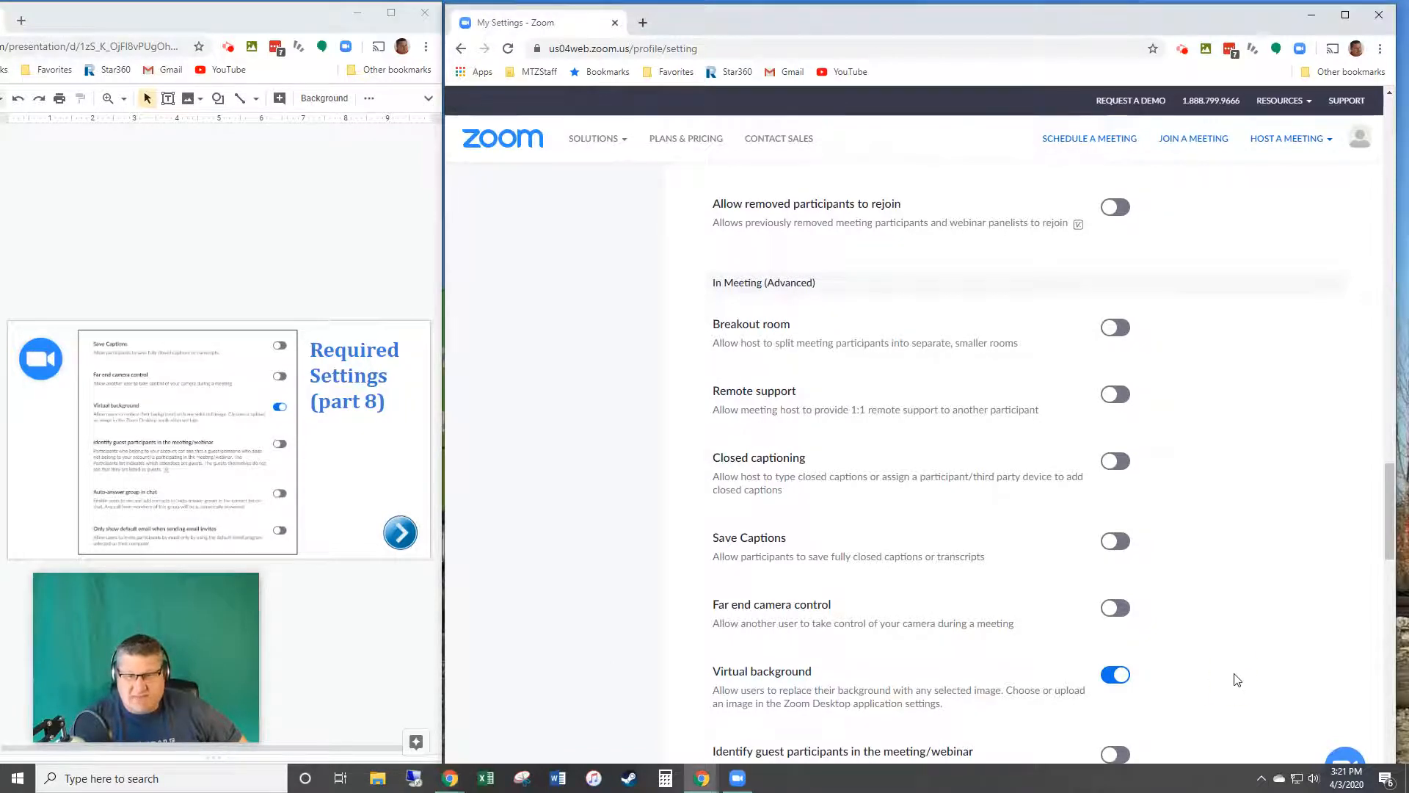
{"action": "scroll", "coordinate": [1233, 676], "scroll_direction": "down", "scroll_amount": 3}
{"action": "mouse_move", "coordinate": [865, 613]}
{"action": "scroll", "coordinate": [866, 612], "scroll_direction": "down", "scroll_amount": 3}
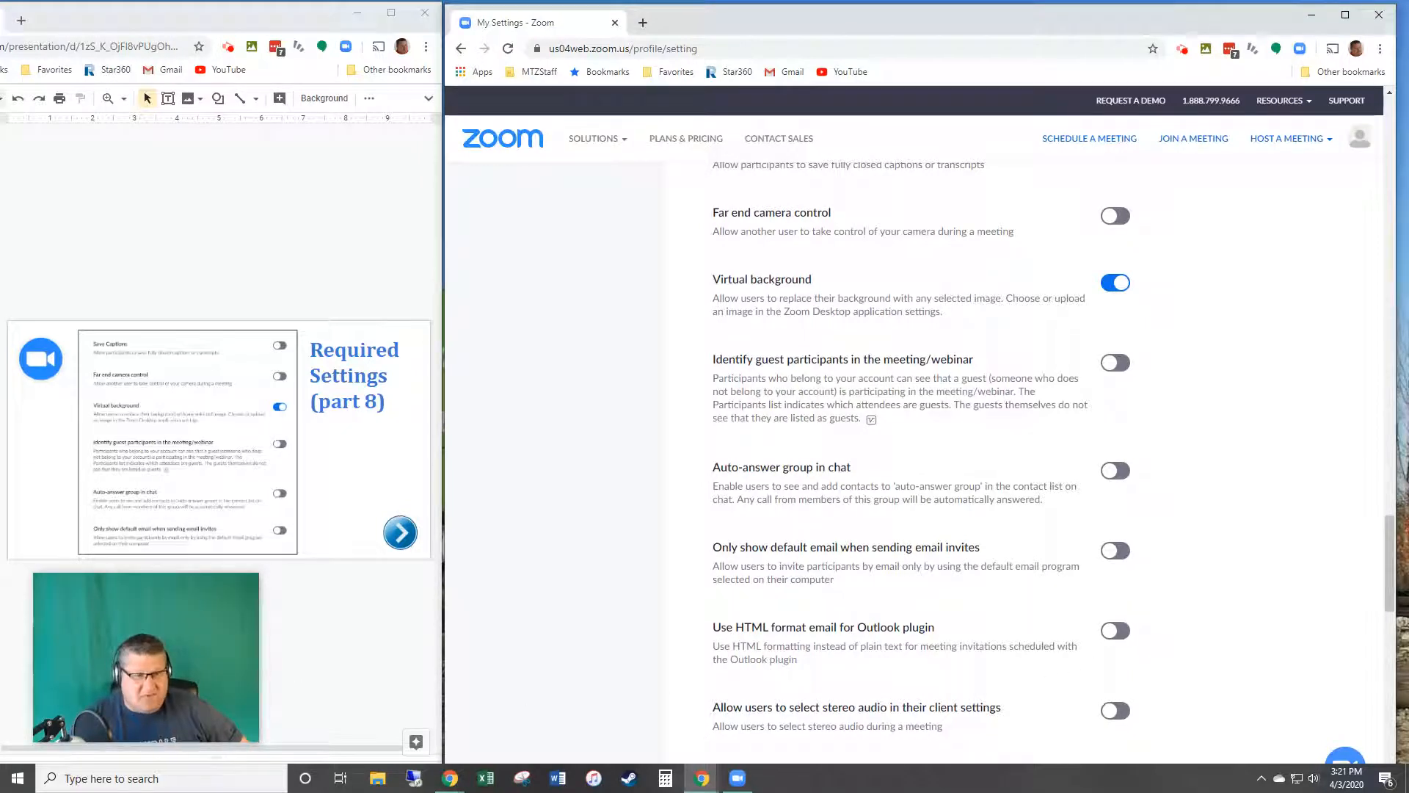
Step: Turn on stereo audio and original sound selection plus the Waiting room
{"action": "left_click", "coordinate": [2, 470]}
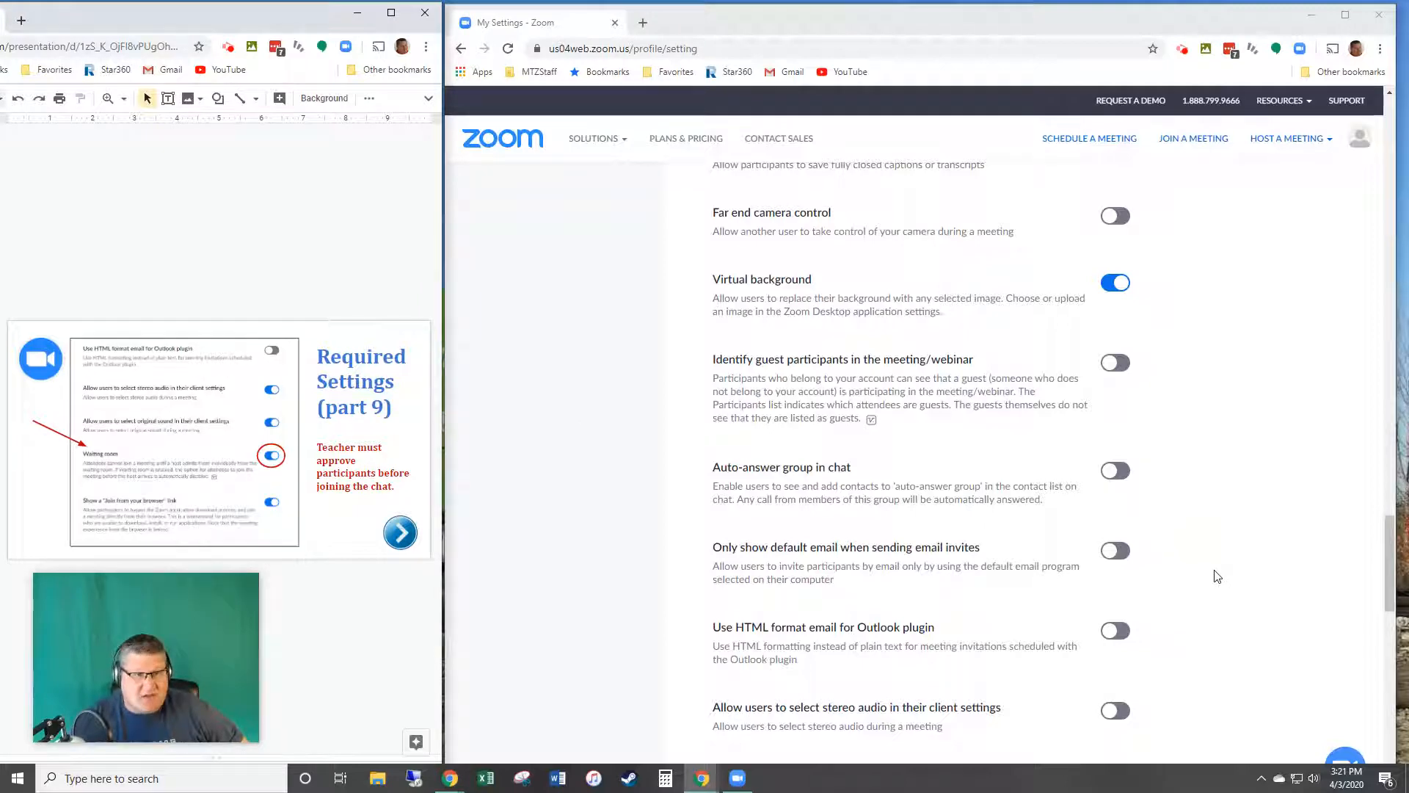
{"action": "scroll", "coordinate": [1218, 577], "scroll_direction": "down", "scroll_amount": 3}
{"action": "left_click", "coordinate": [1119, 516]}
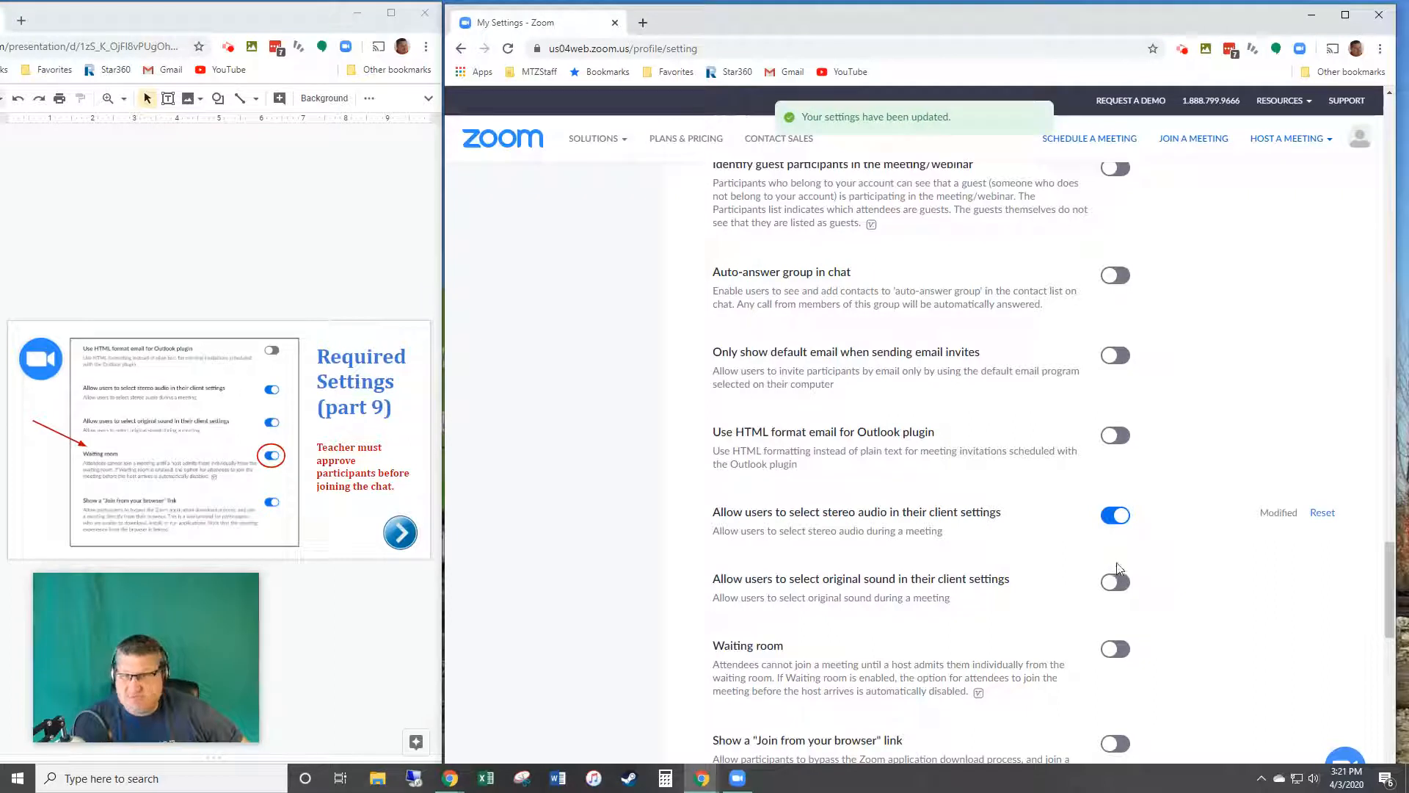
{"action": "left_click", "coordinate": [1121, 582]}
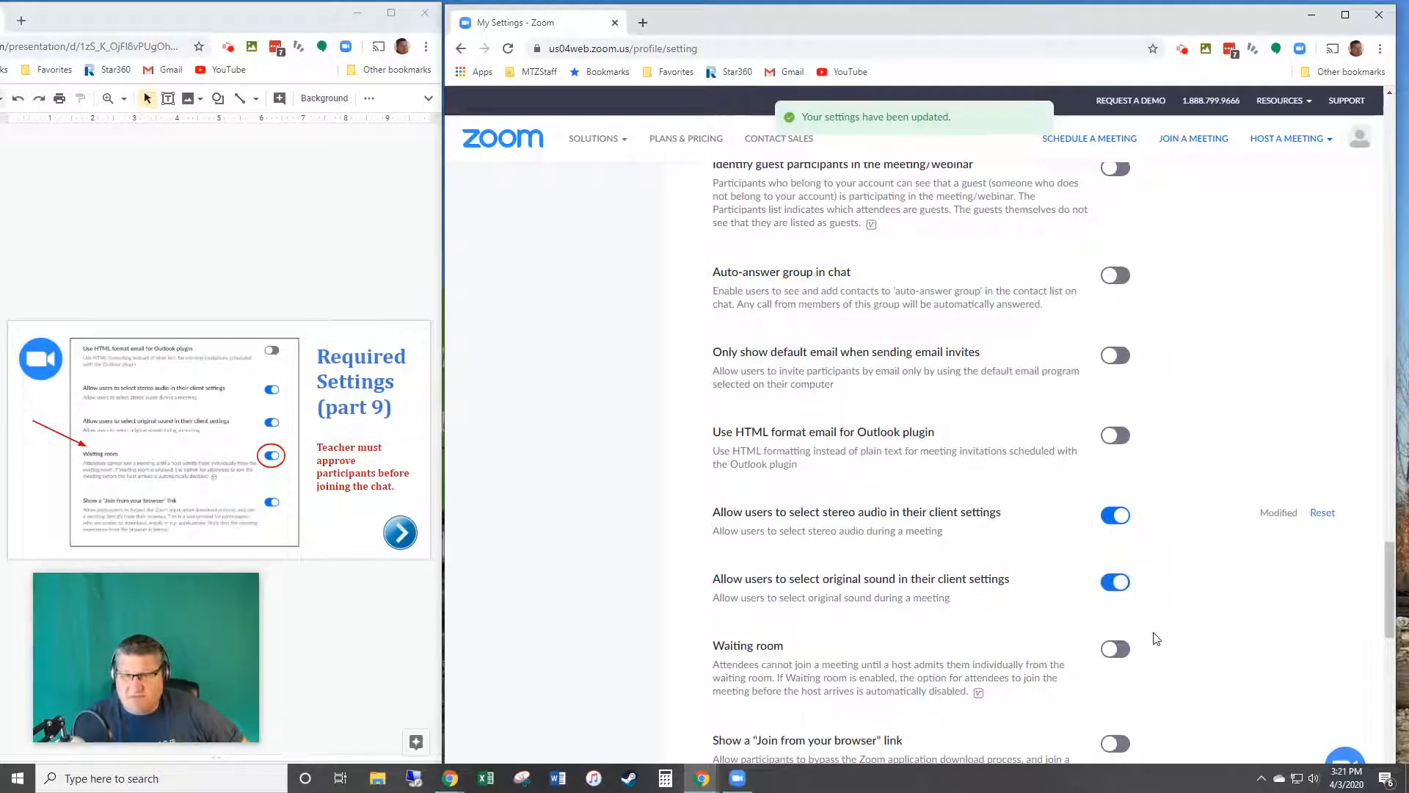
{"action": "left_click", "coordinate": [1119, 651]}
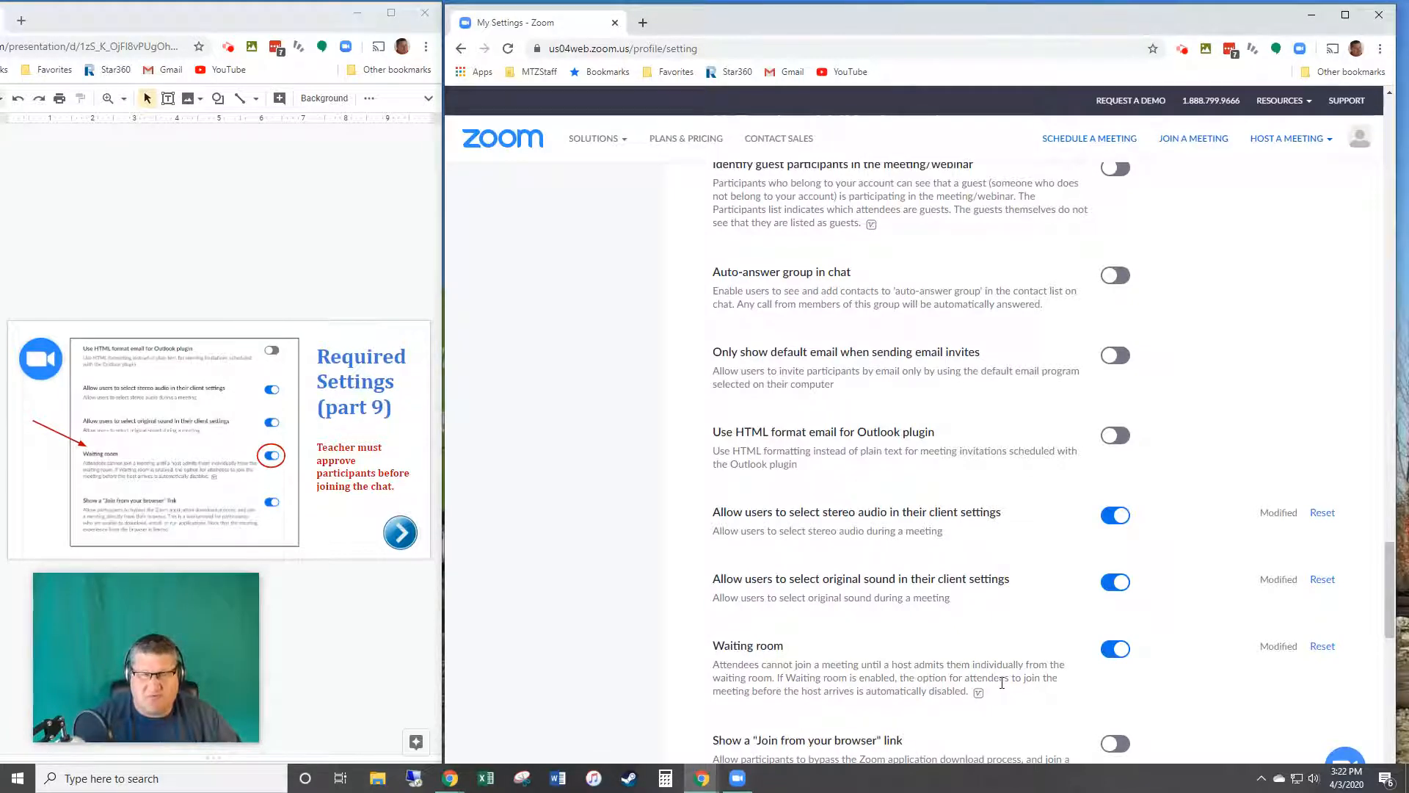
Step: Enable the 'Show a Join from your browser' link and advance the slides to part 10
{"action": "scroll", "coordinate": [1002, 691], "scroll_direction": "down", "scroll_amount": 3}
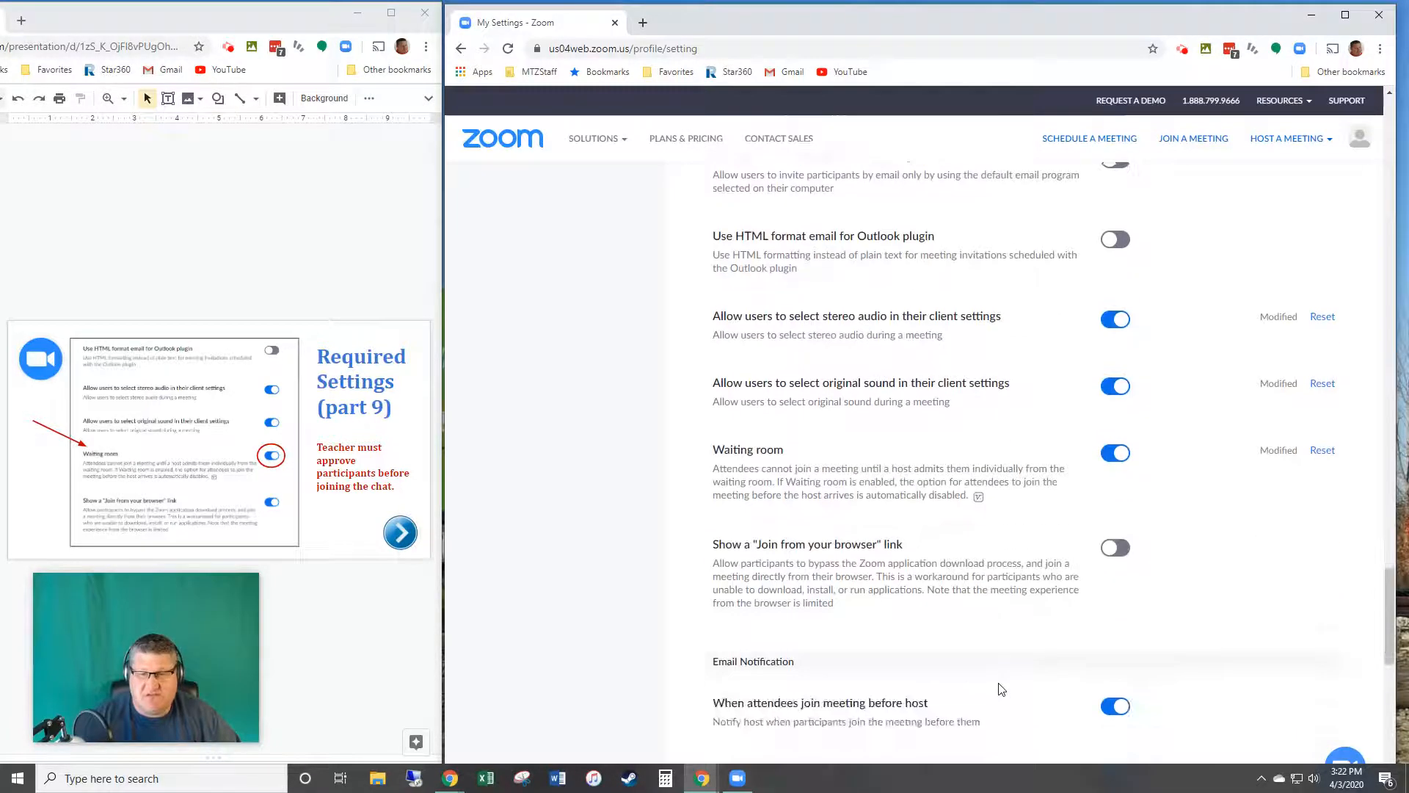
{"action": "left_click", "coordinate": [1115, 548]}
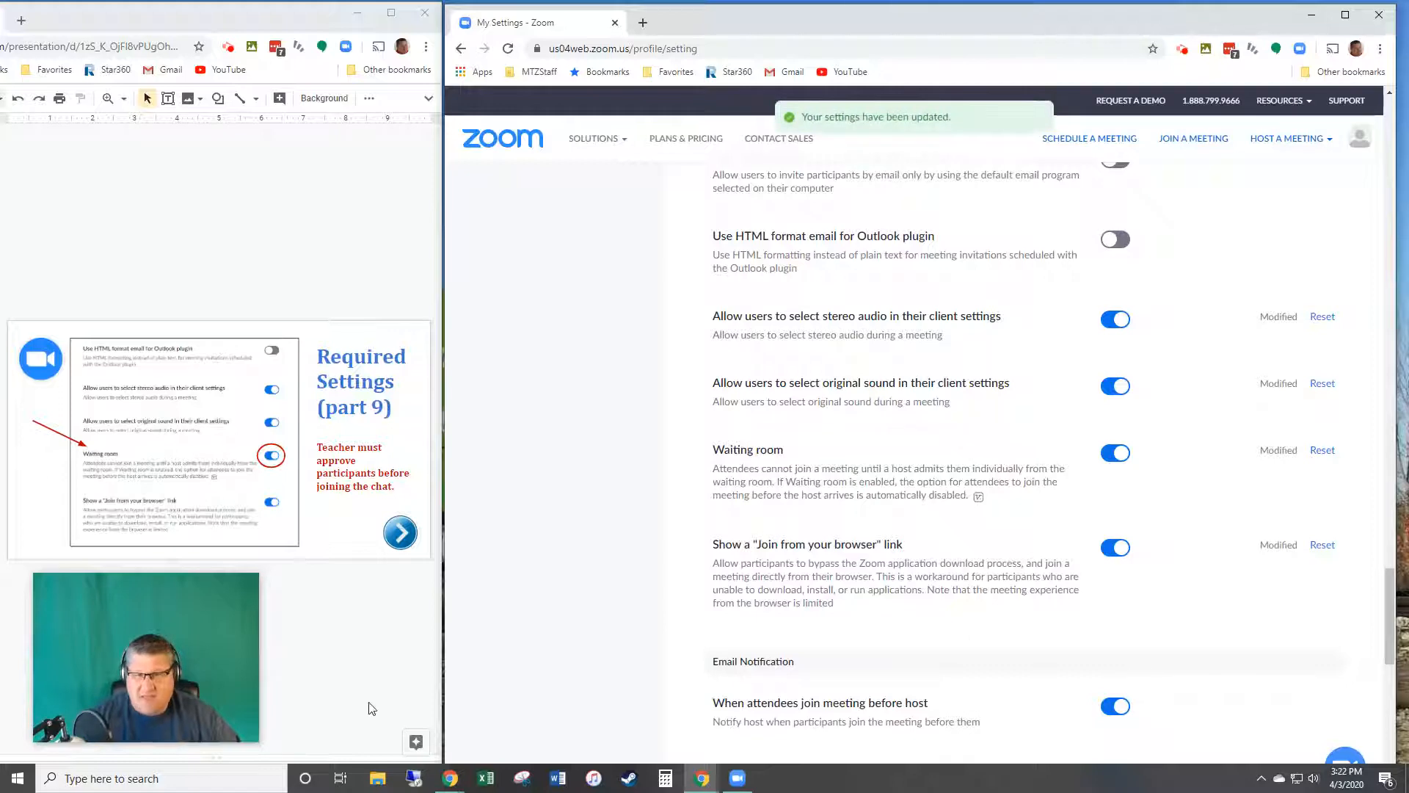
{"action": "left_click", "coordinate": [26, 732]}
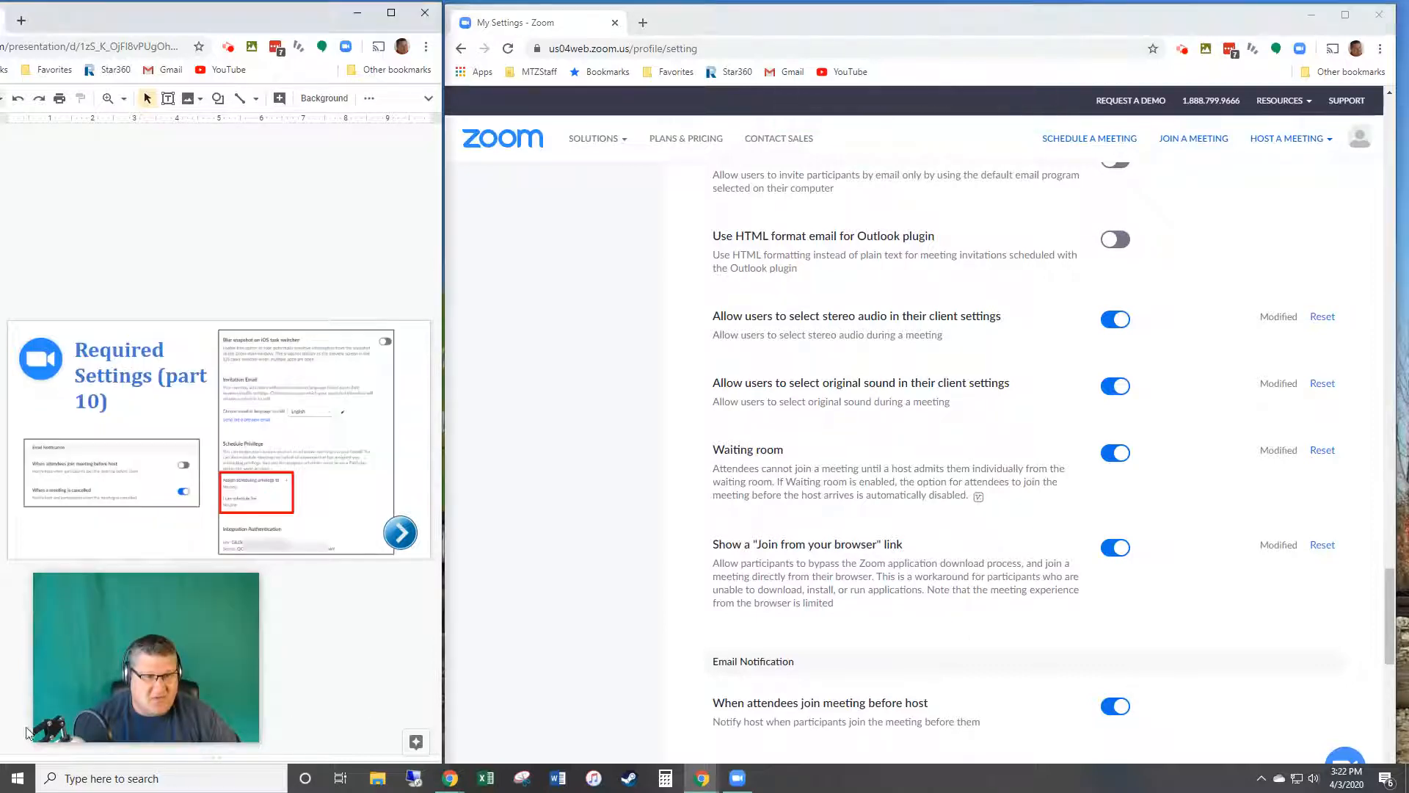
{"action": "scroll", "coordinate": [1145, 631], "scroll_direction": "down", "scroll_amount": 3}
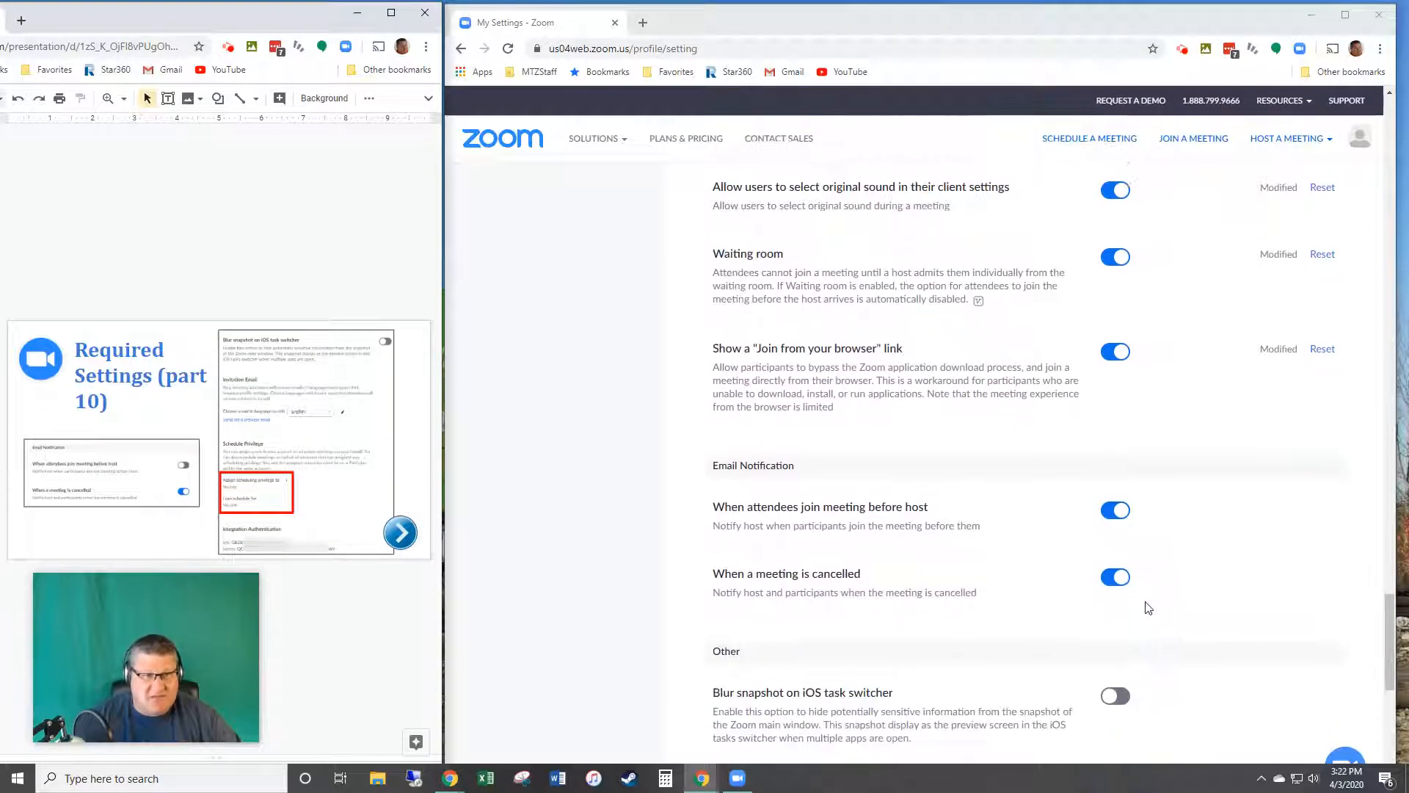
{"action": "scroll", "coordinate": [1148, 604], "scroll_direction": "down", "scroll_amount": 3}
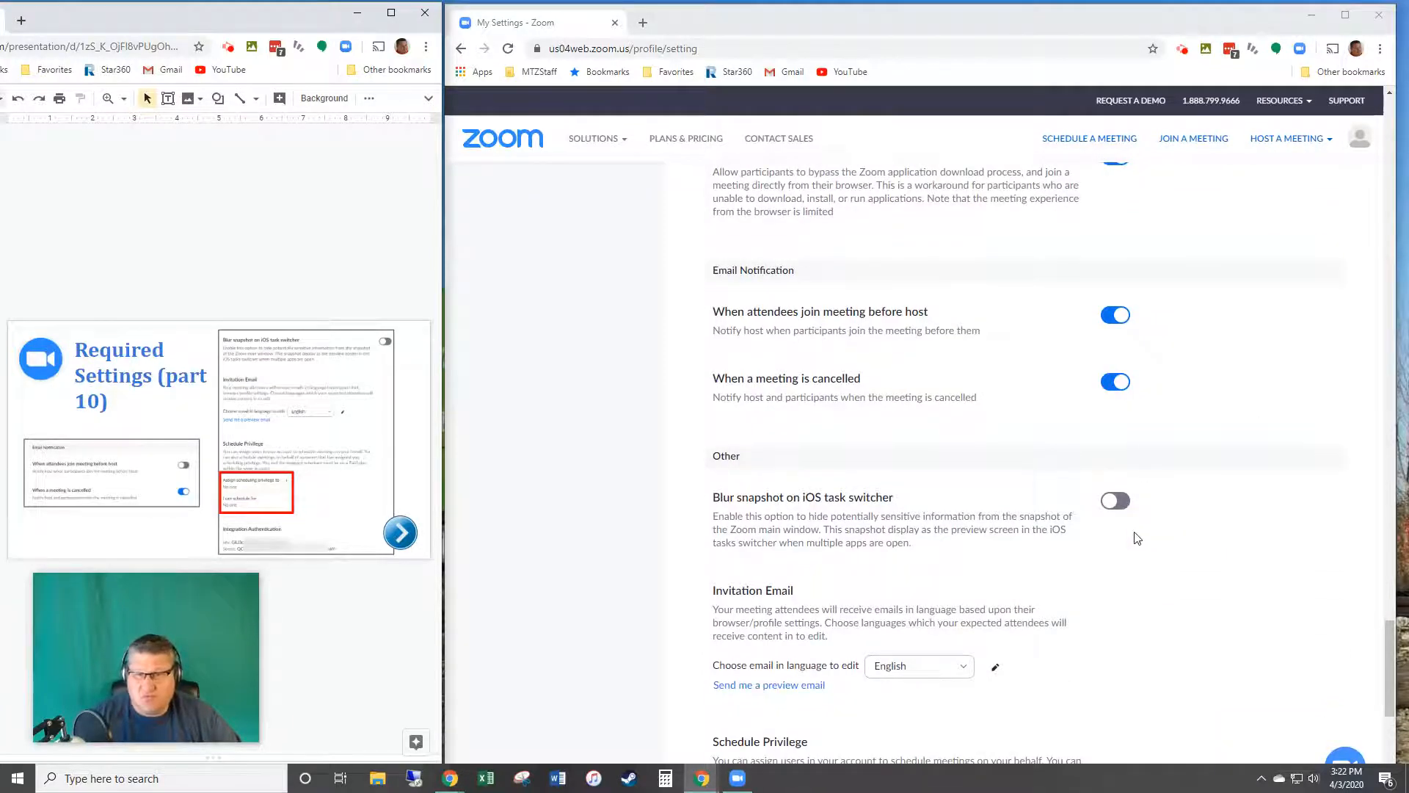
{"action": "scroll", "coordinate": [1167, 558], "scroll_direction": "down", "scroll_amount": 3}
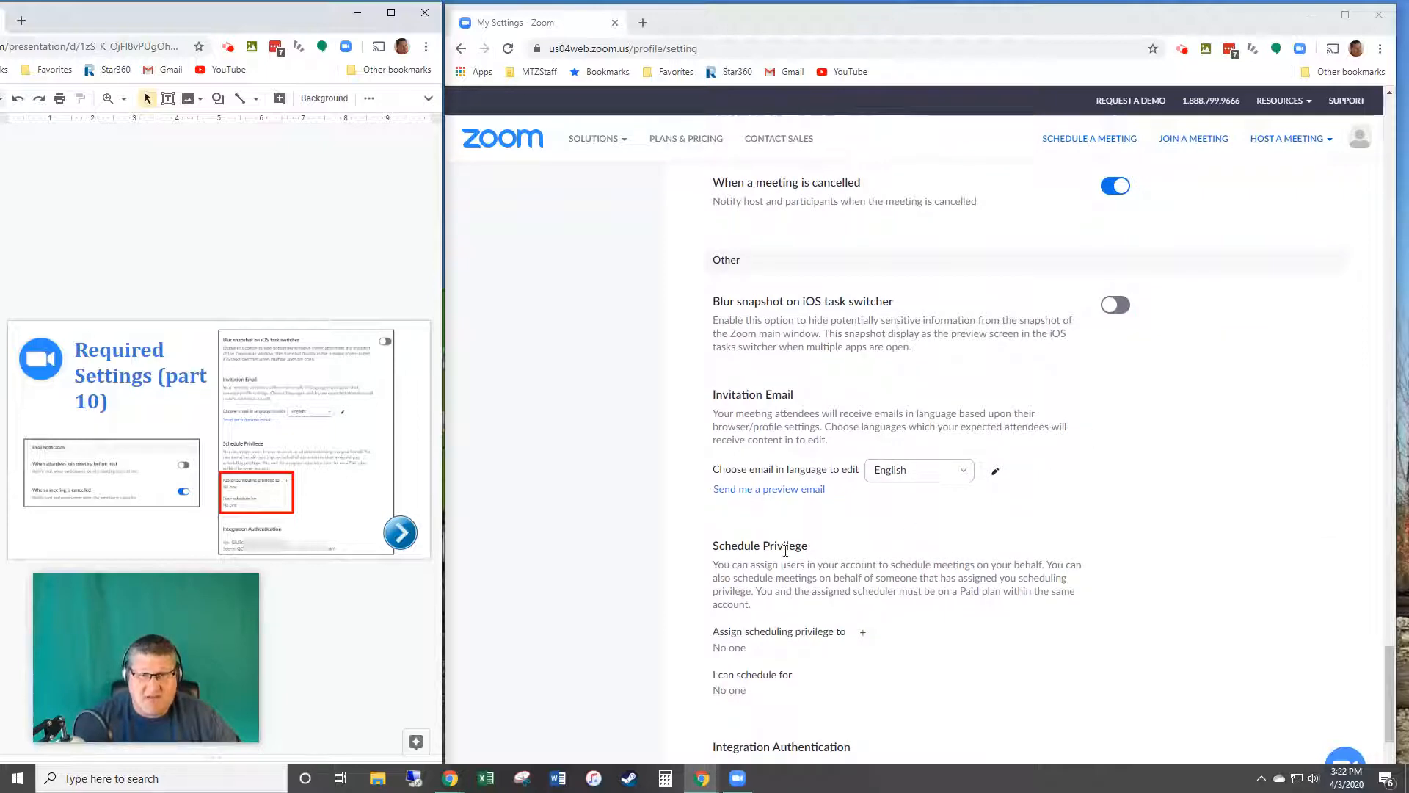
{"action": "scroll", "coordinate": [903, 612], "scroll_direction": "down", "scroll_amount": 3}
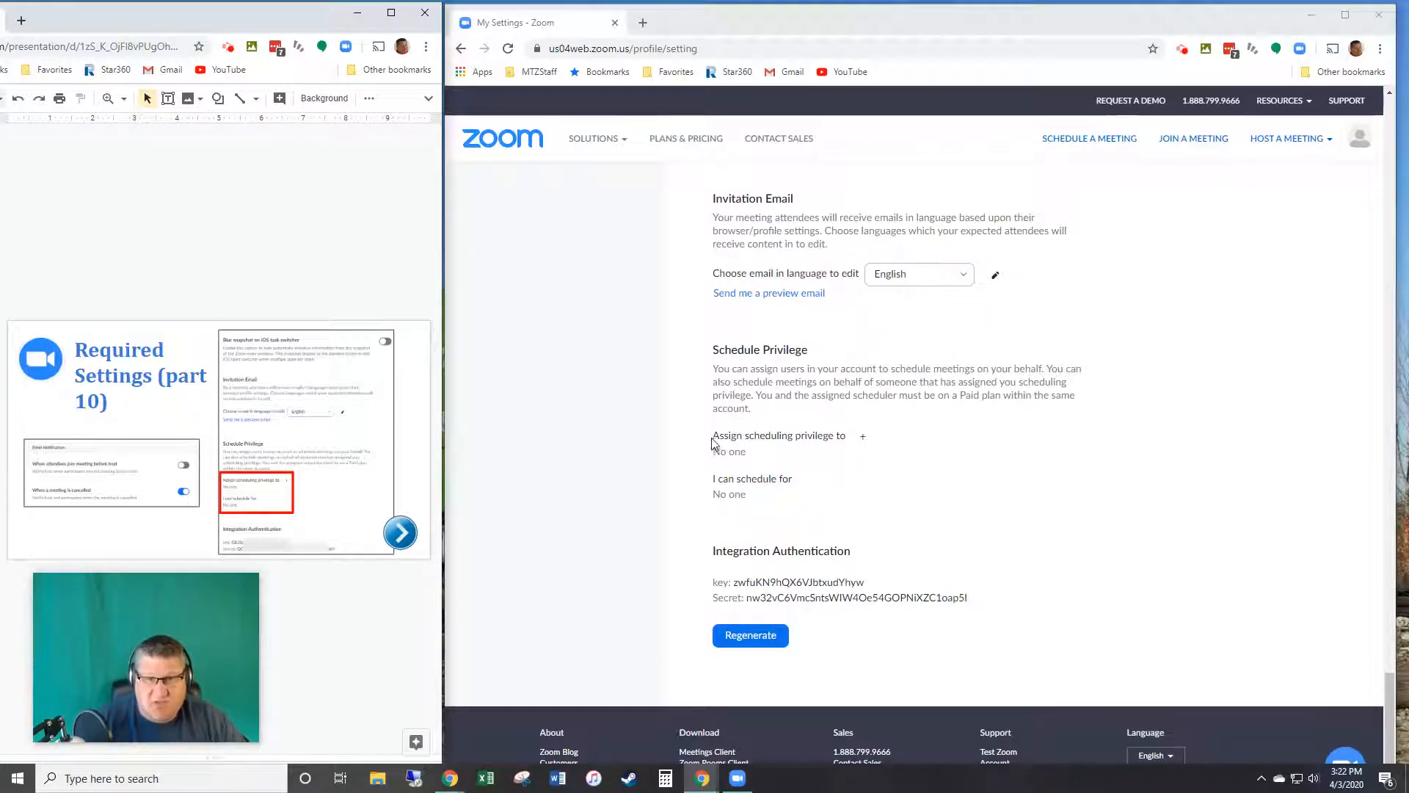
{"action": "left_click", "coordinate": [864, 436]}
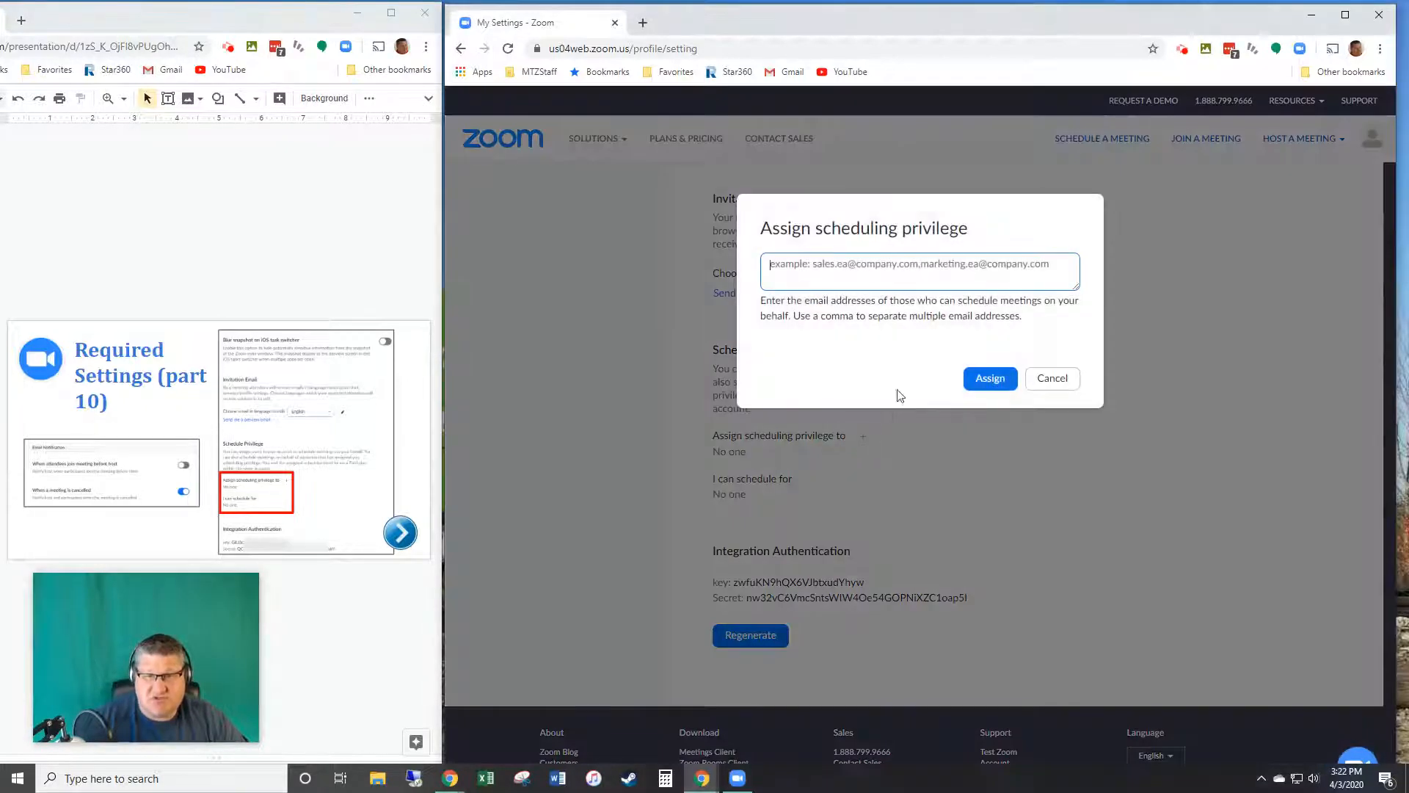
{"action": "left_click", "coordinate": [1054, 380]}
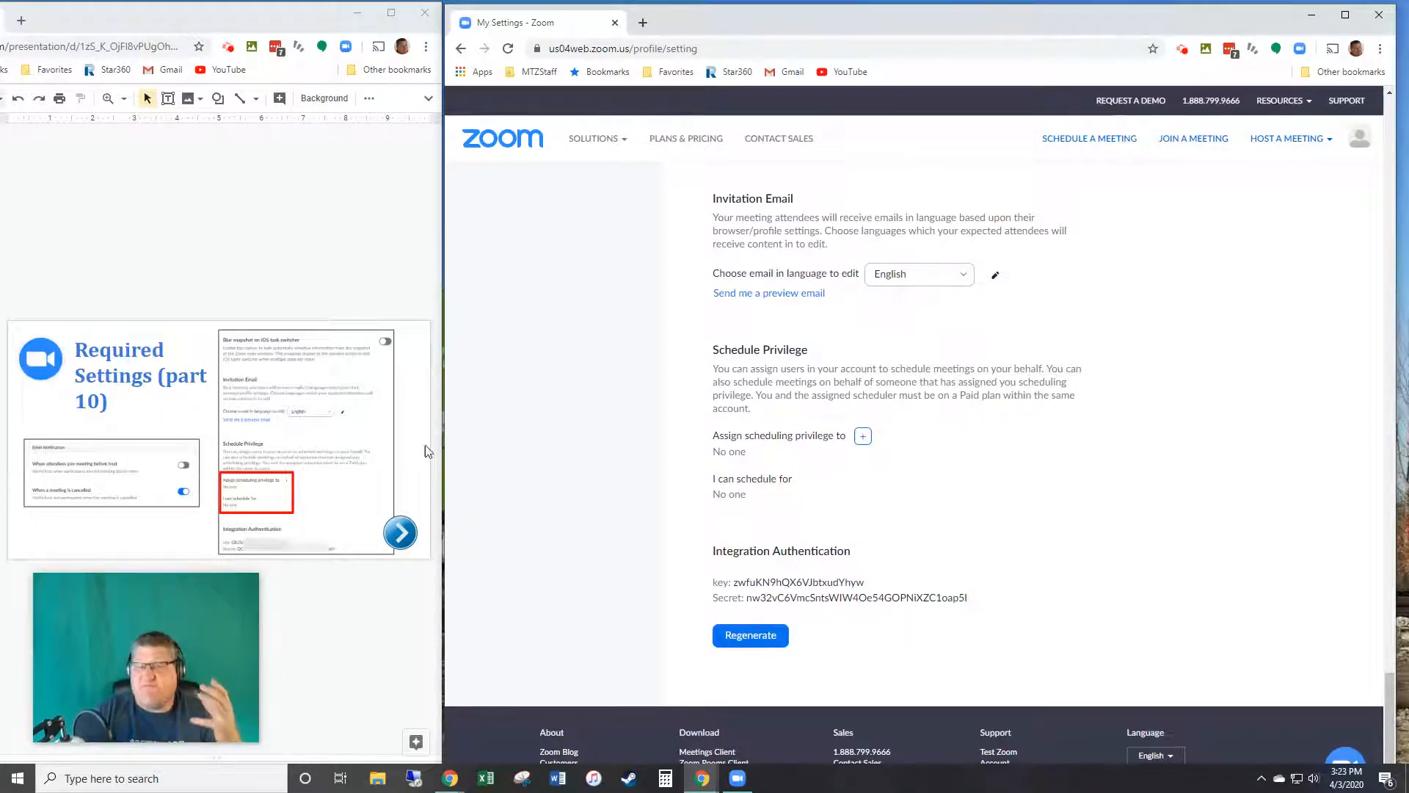
{"action": "key", "text": "alt+Tab"}
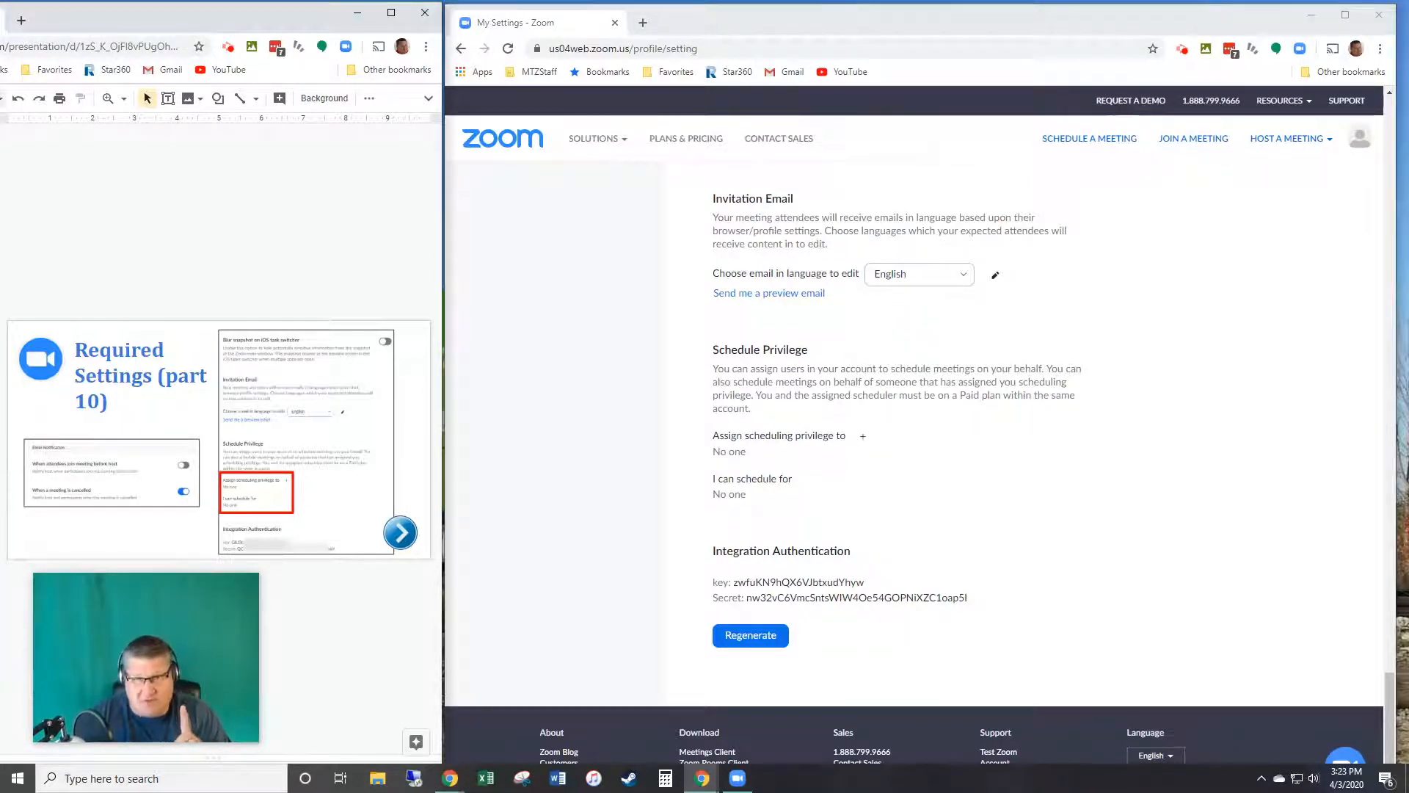
{"action": "key", "text": "Down"}
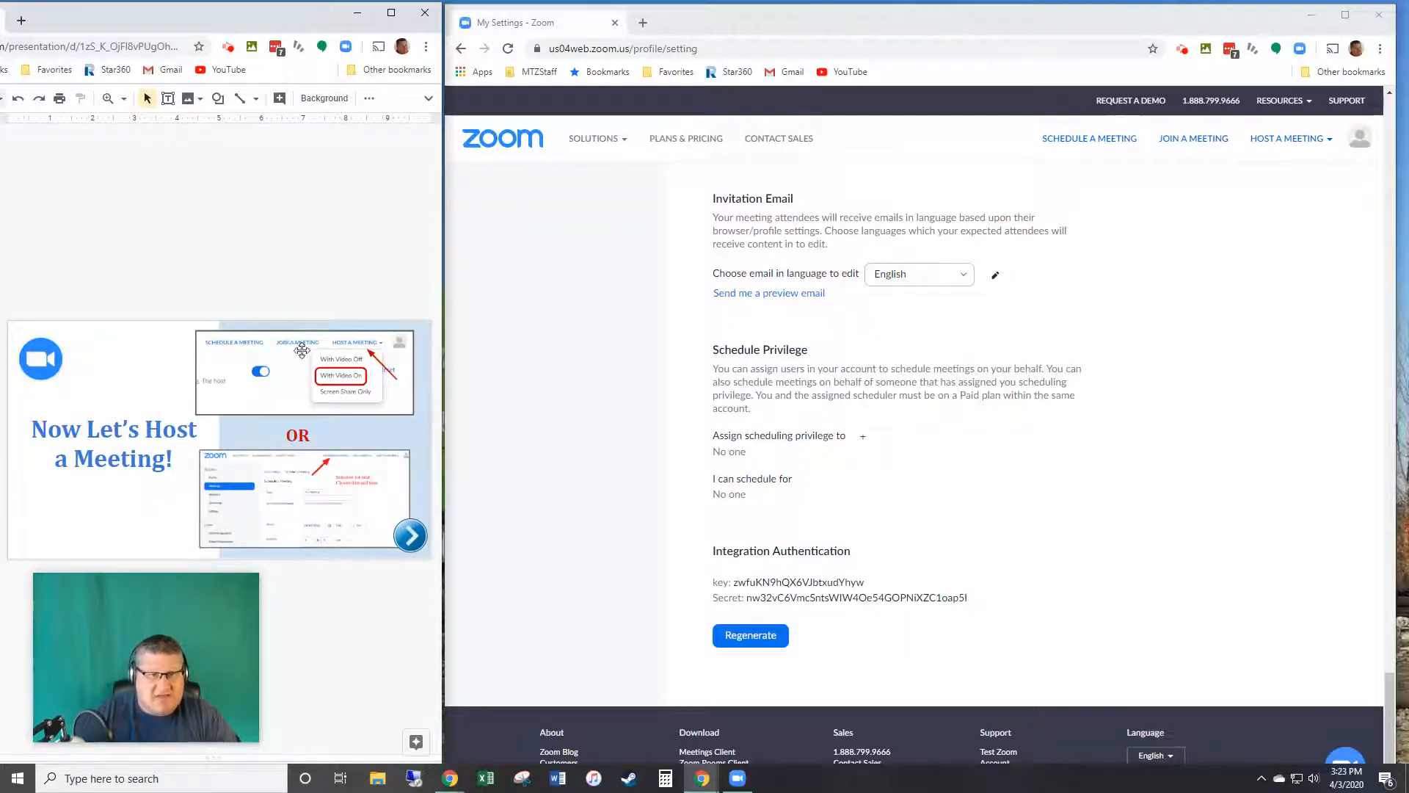
Step: Choose Schedule a Meeting from the Host a Meeting menu
{"action": "left_click", "coordinate": [1303, 144]}
{"action": "left_click", "coordinate": [1288, 145]}
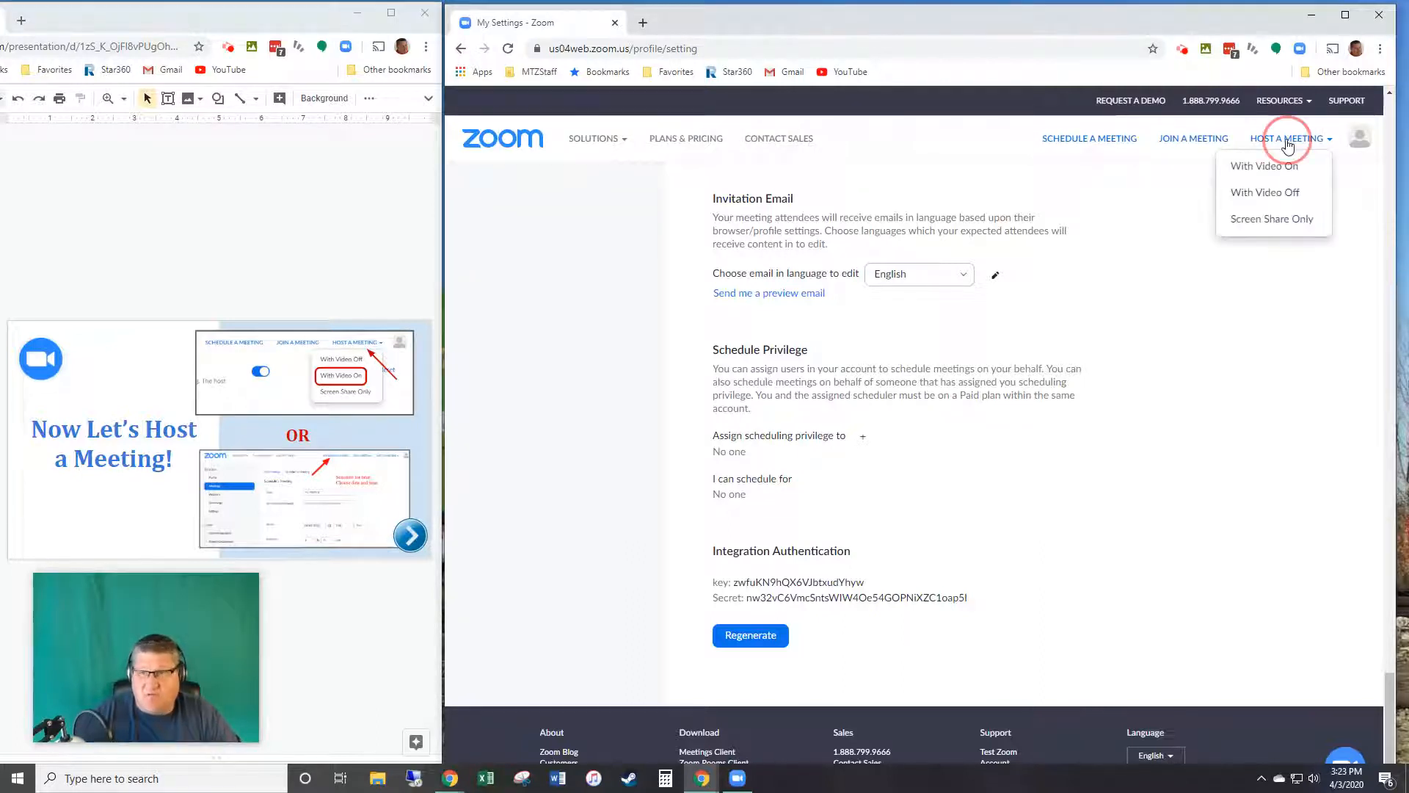
{"action": "mouse_move", "coordinate": [1287, 144]}
{"action": "left_mouse_down"}
{"action": "mouse_move", "coordinate": [1281, 197]}
{"action": "mouse_move", "coordinate": [1284, 146]}
{"action": "left_mouse_up"}
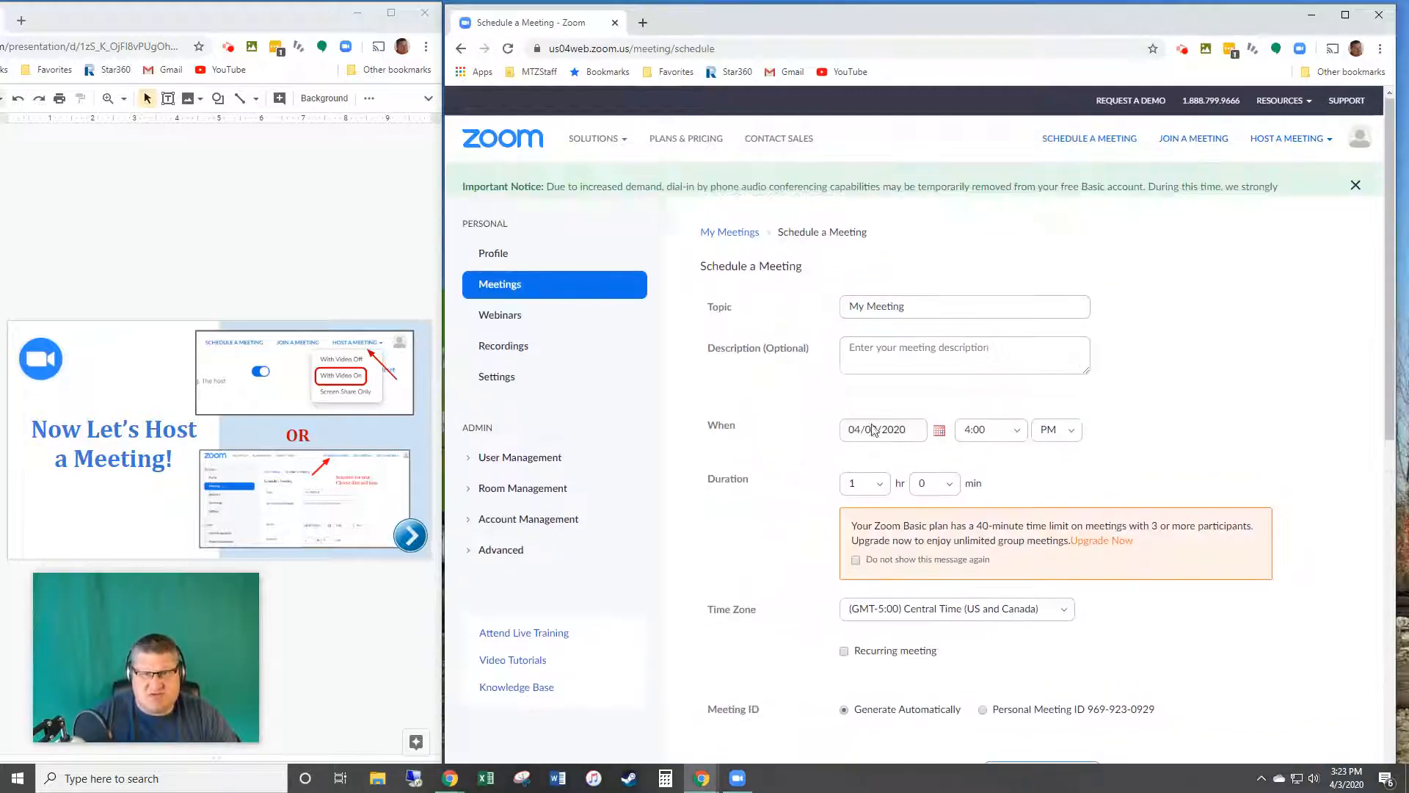
Step: Set the topic to 'test' and description 'Precalc', keeping the 4:00 PM start
{"action": "left_click", "coordinate": [926, 346]}
{"action": "left_click", "coordinate": [712, 349]}
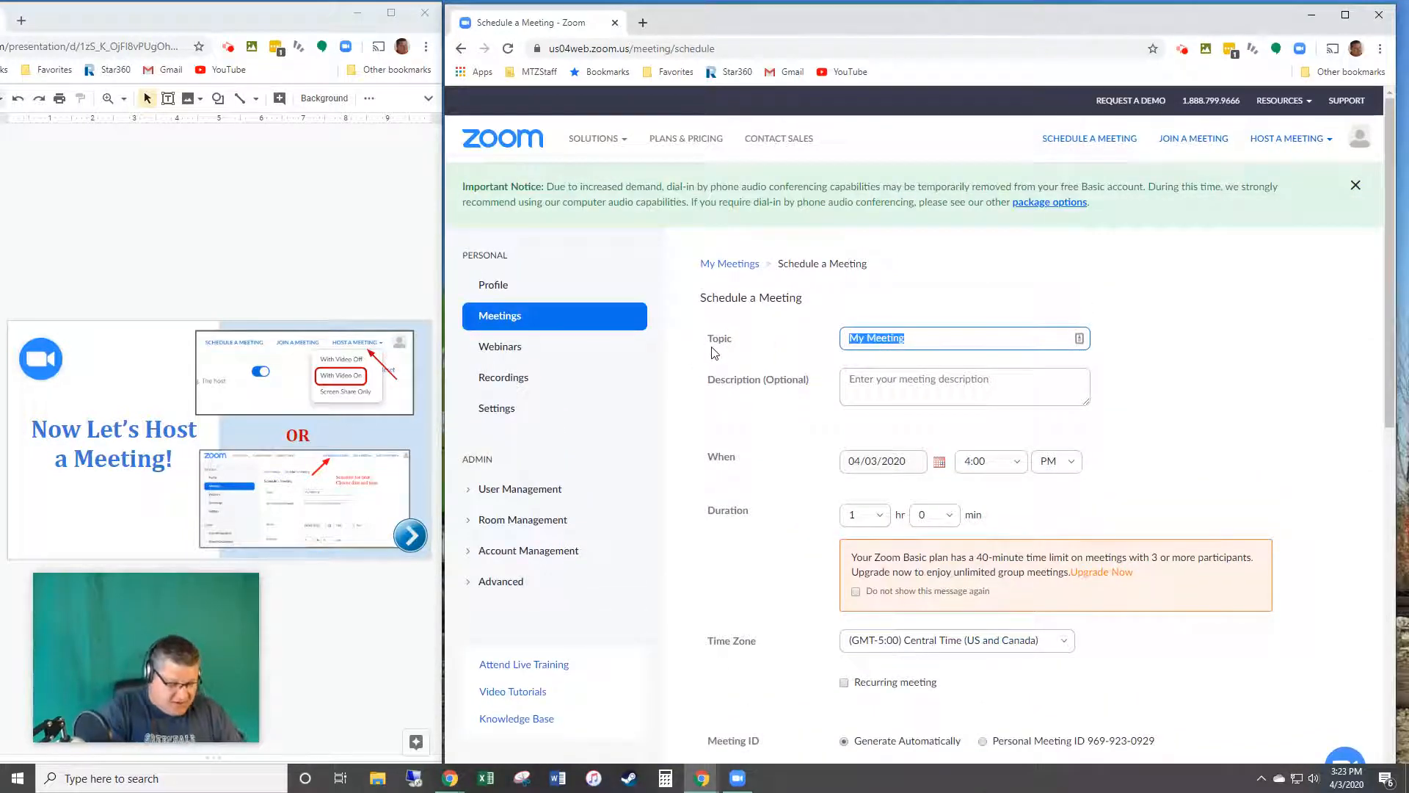
{"action": "type", "text": "test"}
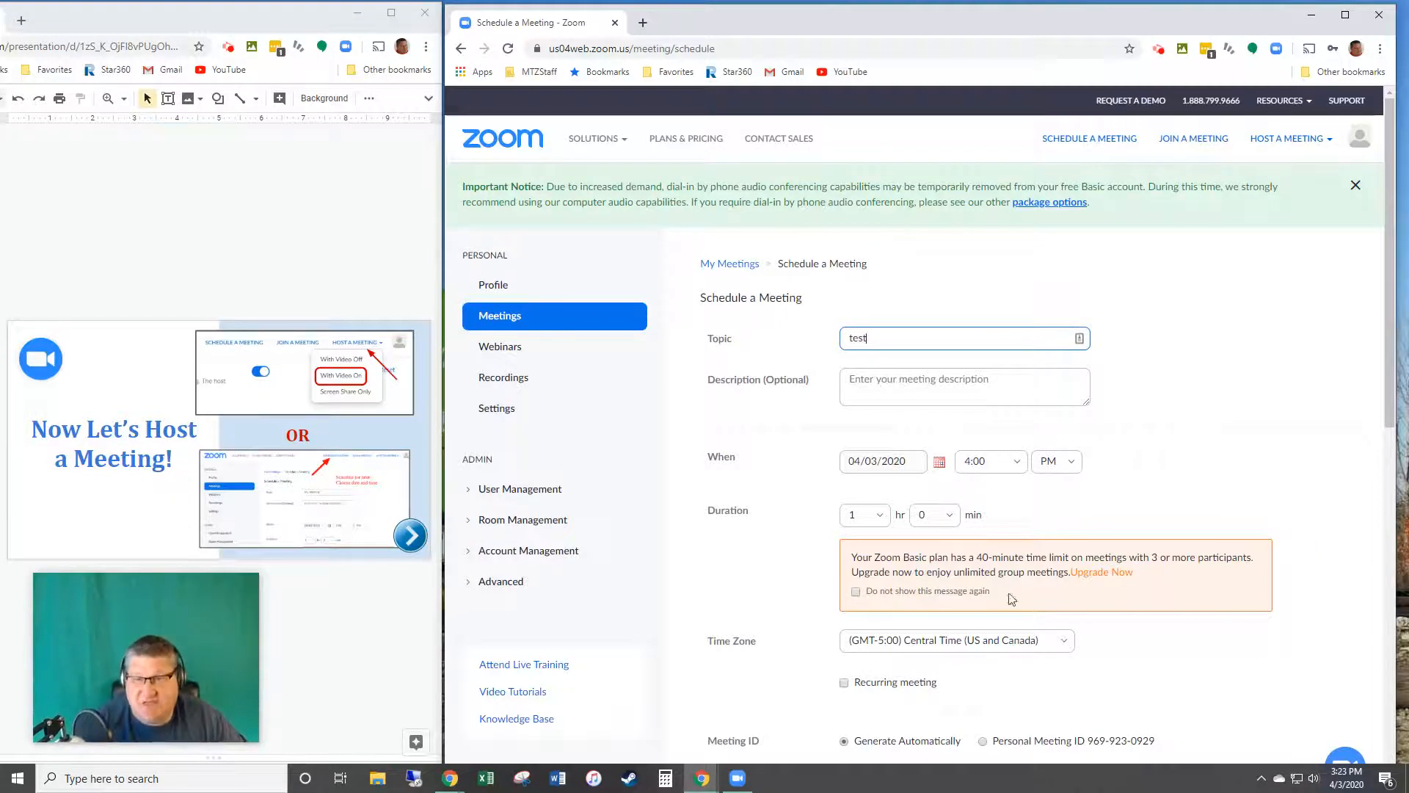
{"action": "left_click", "coordinate": [950, 386]}
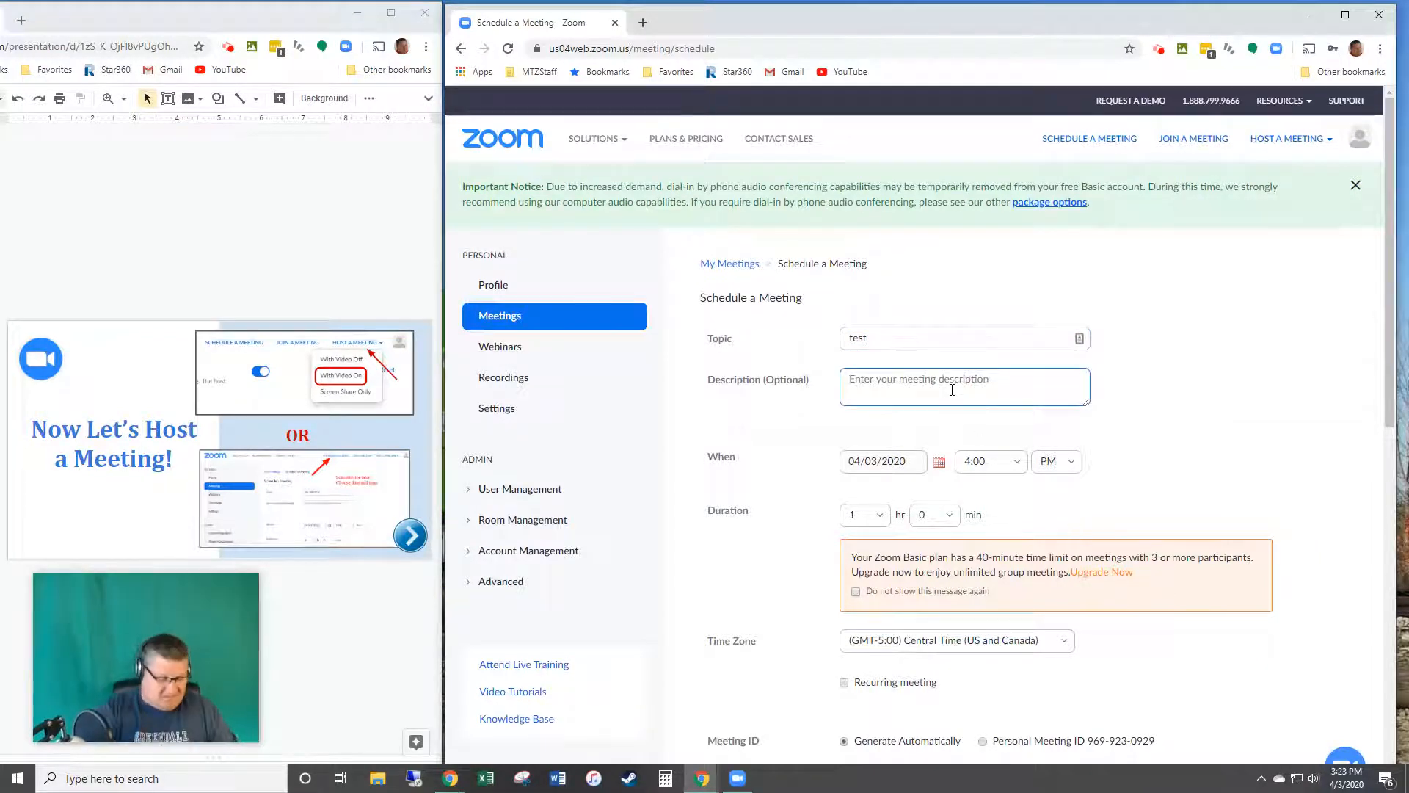
{"action": "type", "text": "Precalc"}
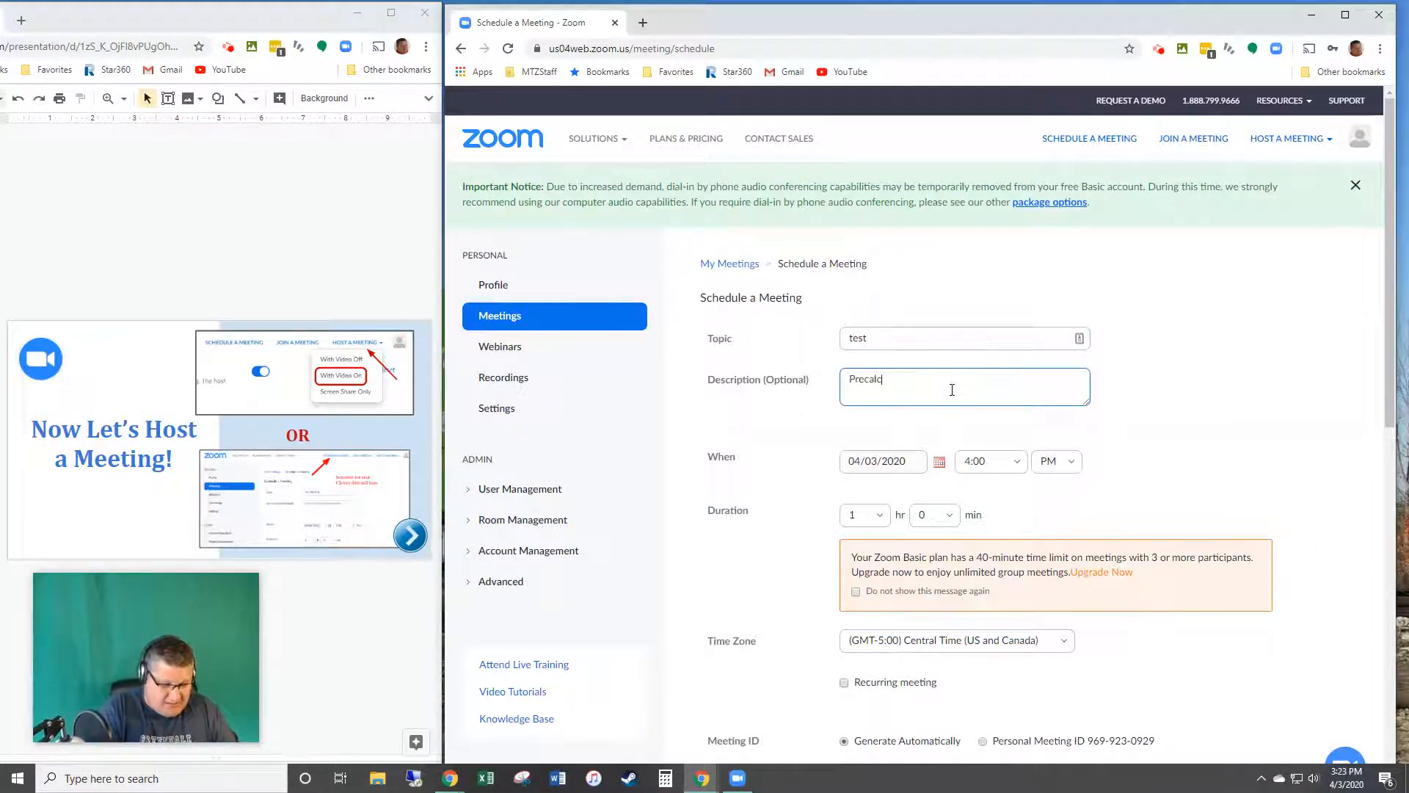
{"action": "left_click", "coordinate": [1013, 466]}
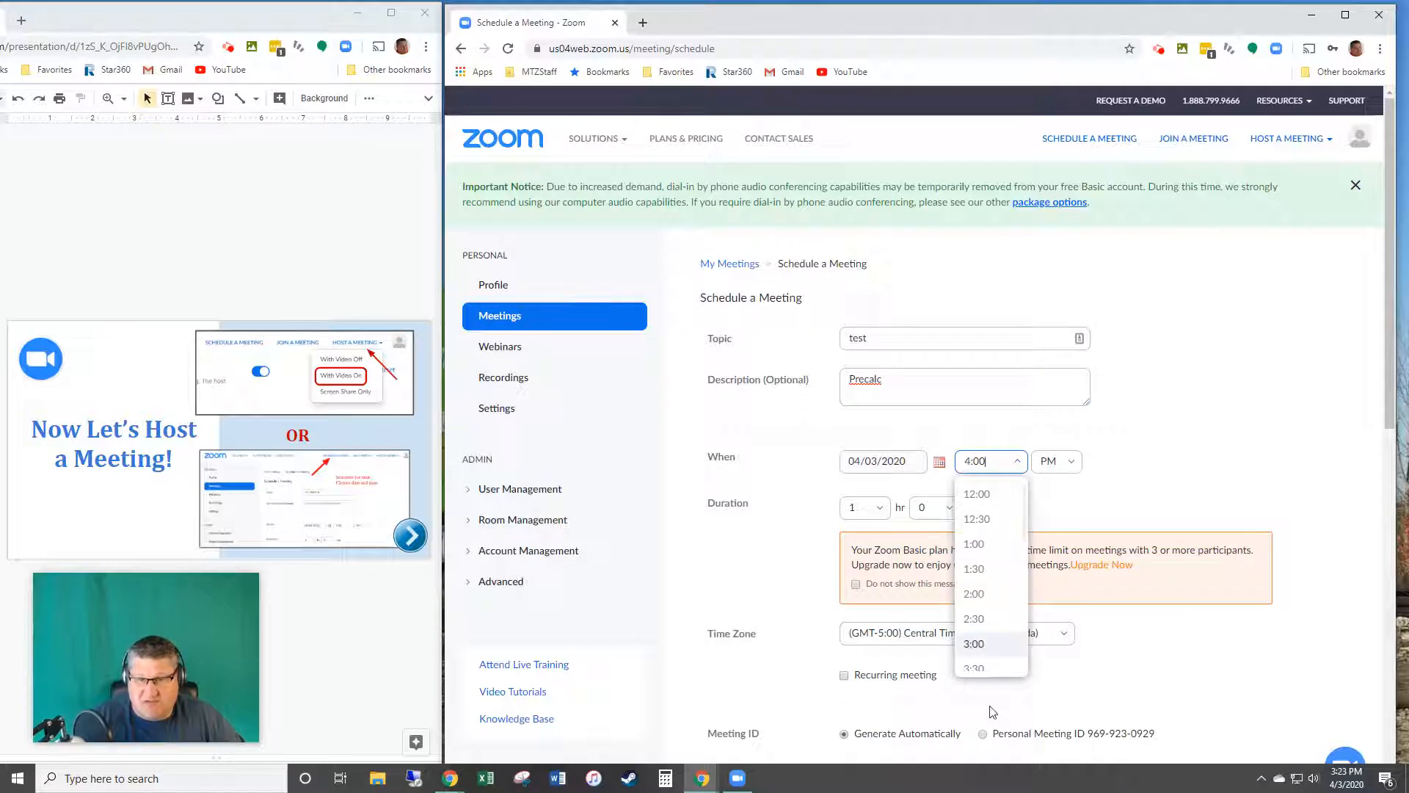
{"action": "left_click", "coordinate": [1247, 466]}
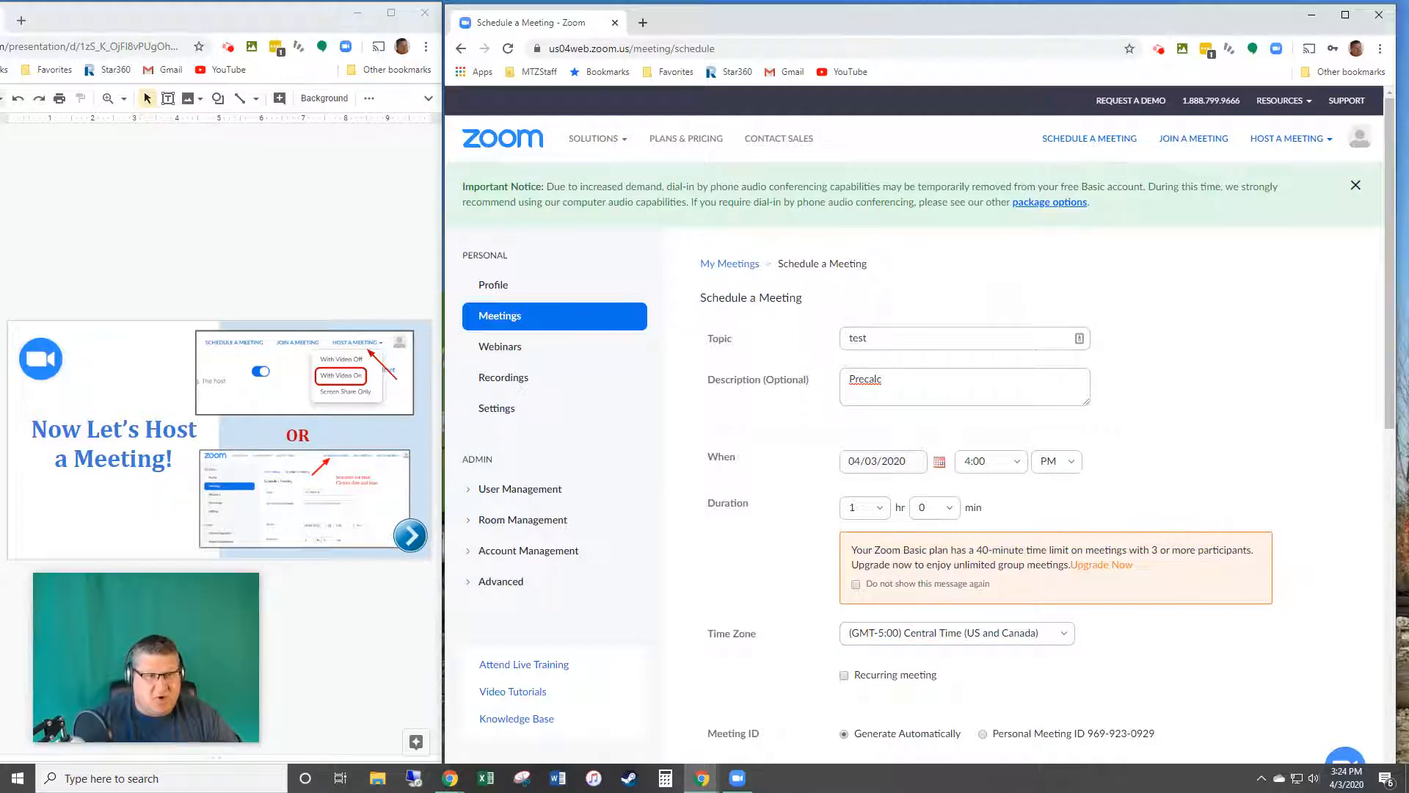
Step: Replace the meeting password with a new one of at most ten characters
{"action": "left_click", "coordinate": [2, 441]}
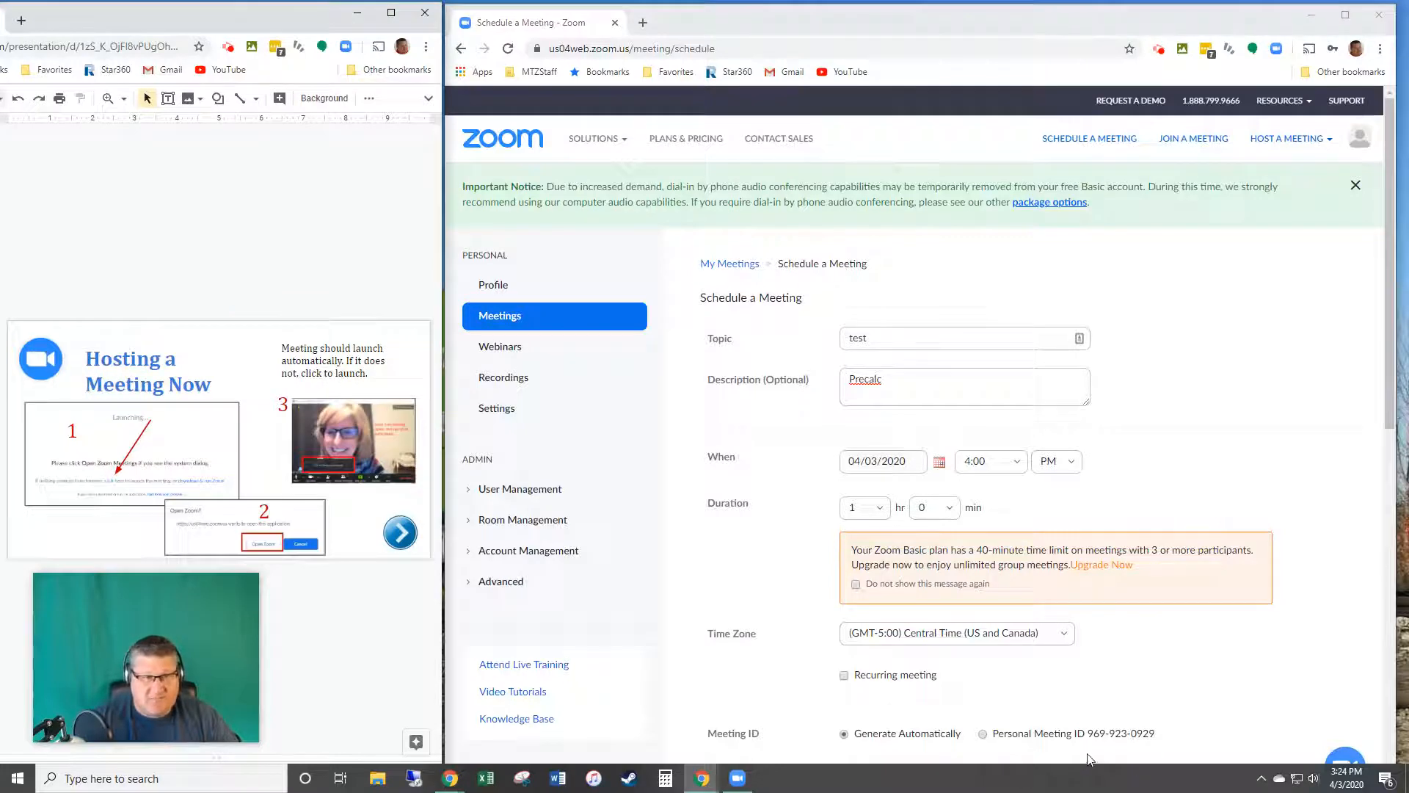
{"action": "scroll", "coordinate": [1137, 726], "scroll_direction": "down", "scroll_amount": 3}
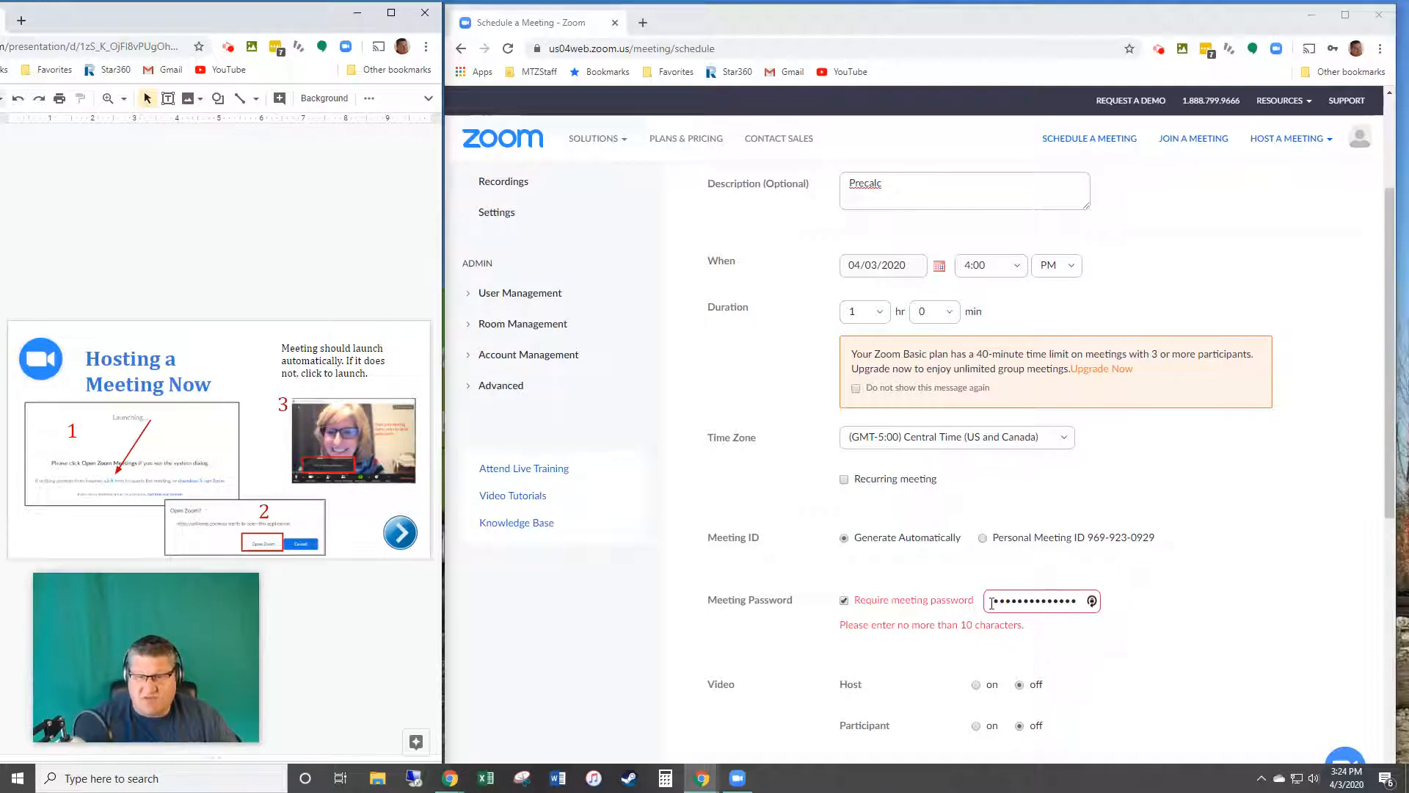
{"action": "left_click_drag", "start_coordinate": [992, 603], "coordinate": [1107, 604]}
{"action": "type", "text": "•••••"}
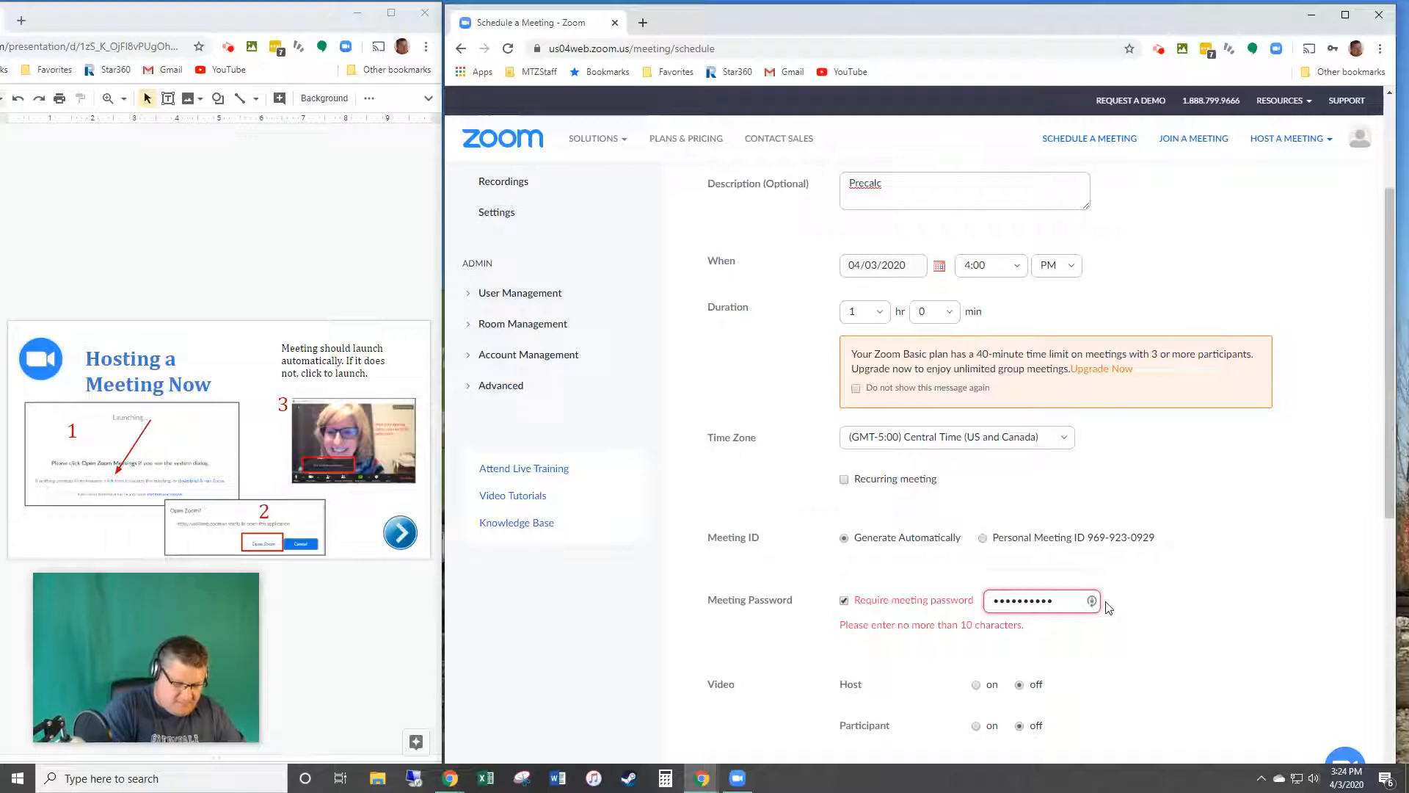
{"action": "key", "text": "BackSpace"}
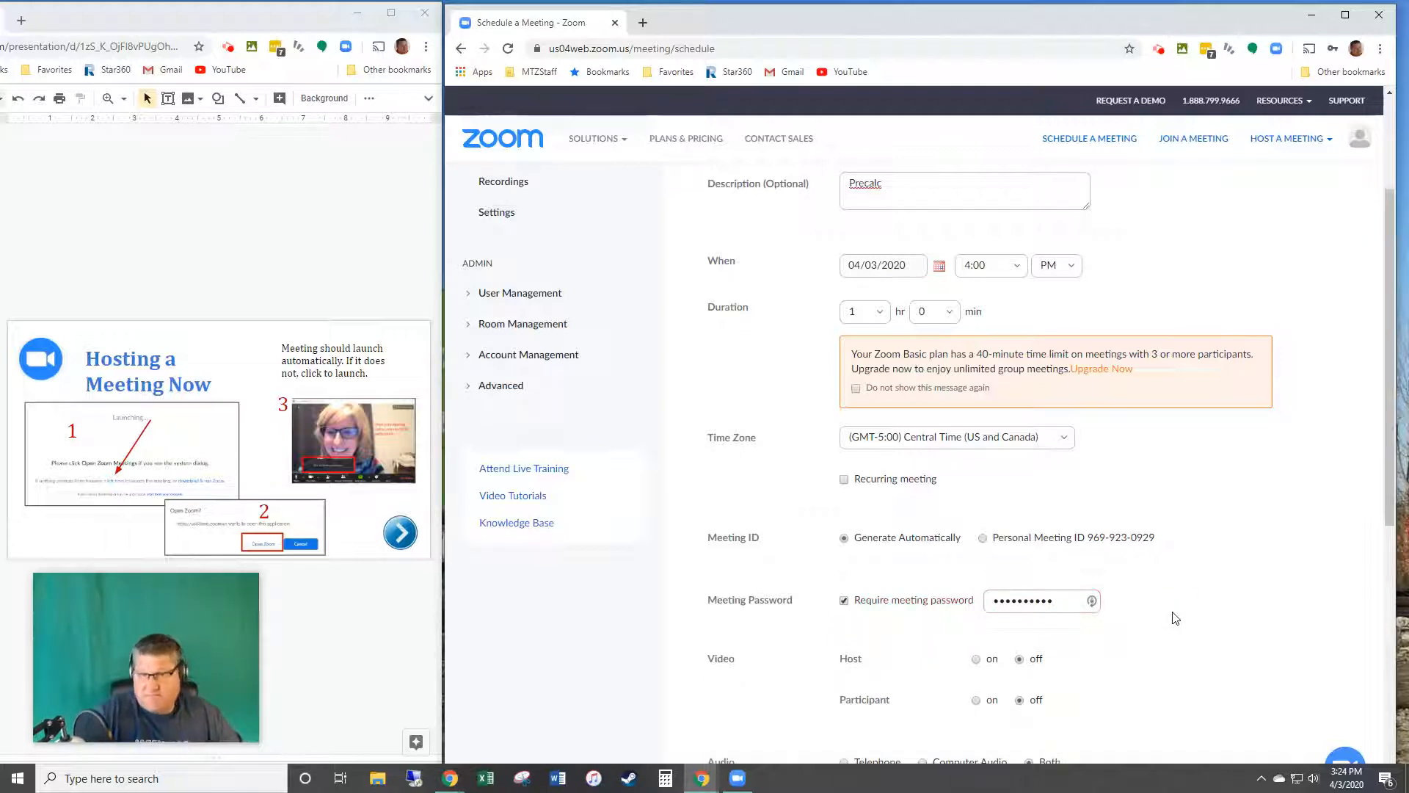
{"action": "scroll", "coordinate": [1051, 674], "scroll_direction": "down", "scroll_amount": 3}
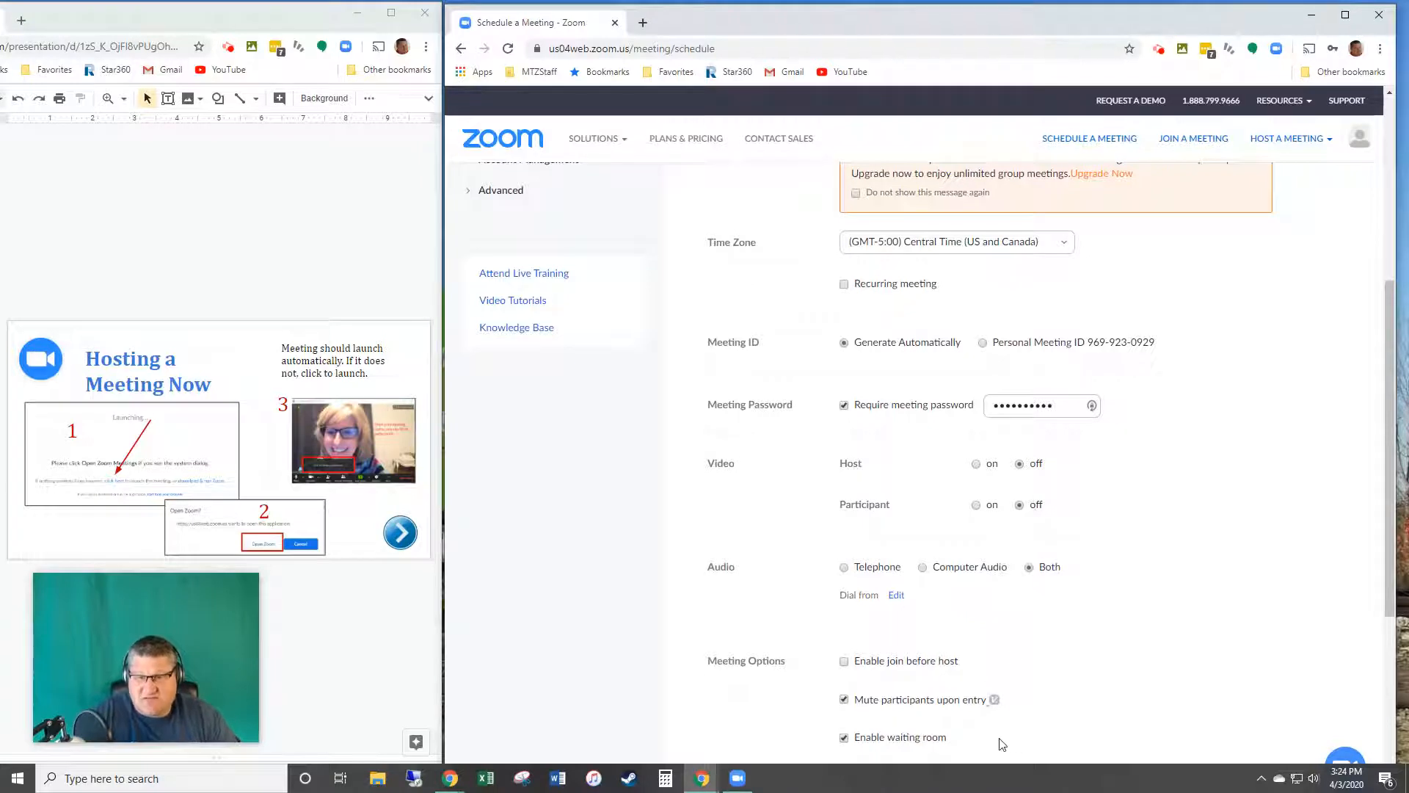
{"action": "scroll", "coordinate": [1000, 743], "scroll_direction": "down", "scroll_amount": 3}
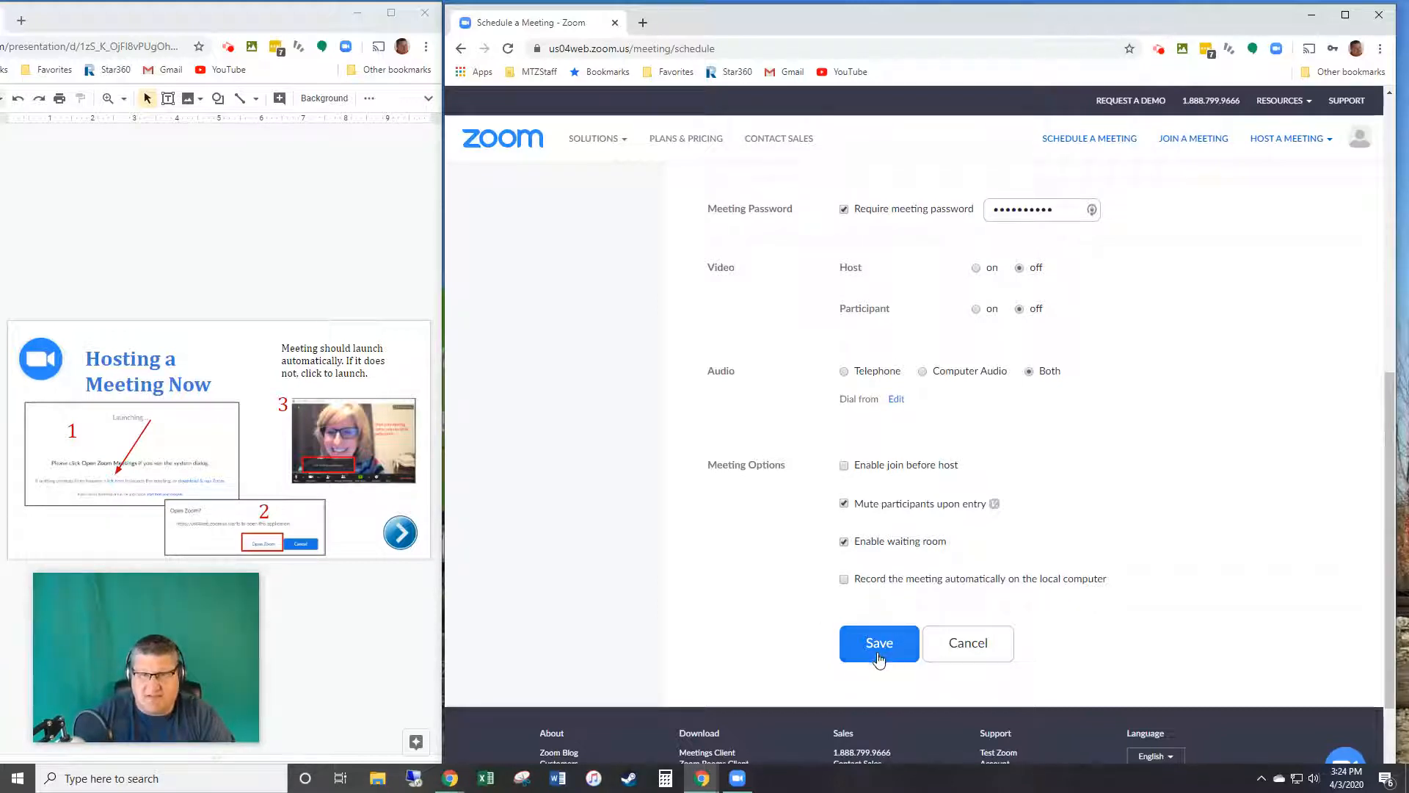
Step: Save the scheduled meeting 'test'
{"action": "left_click", "coordinate": [883, 648]}
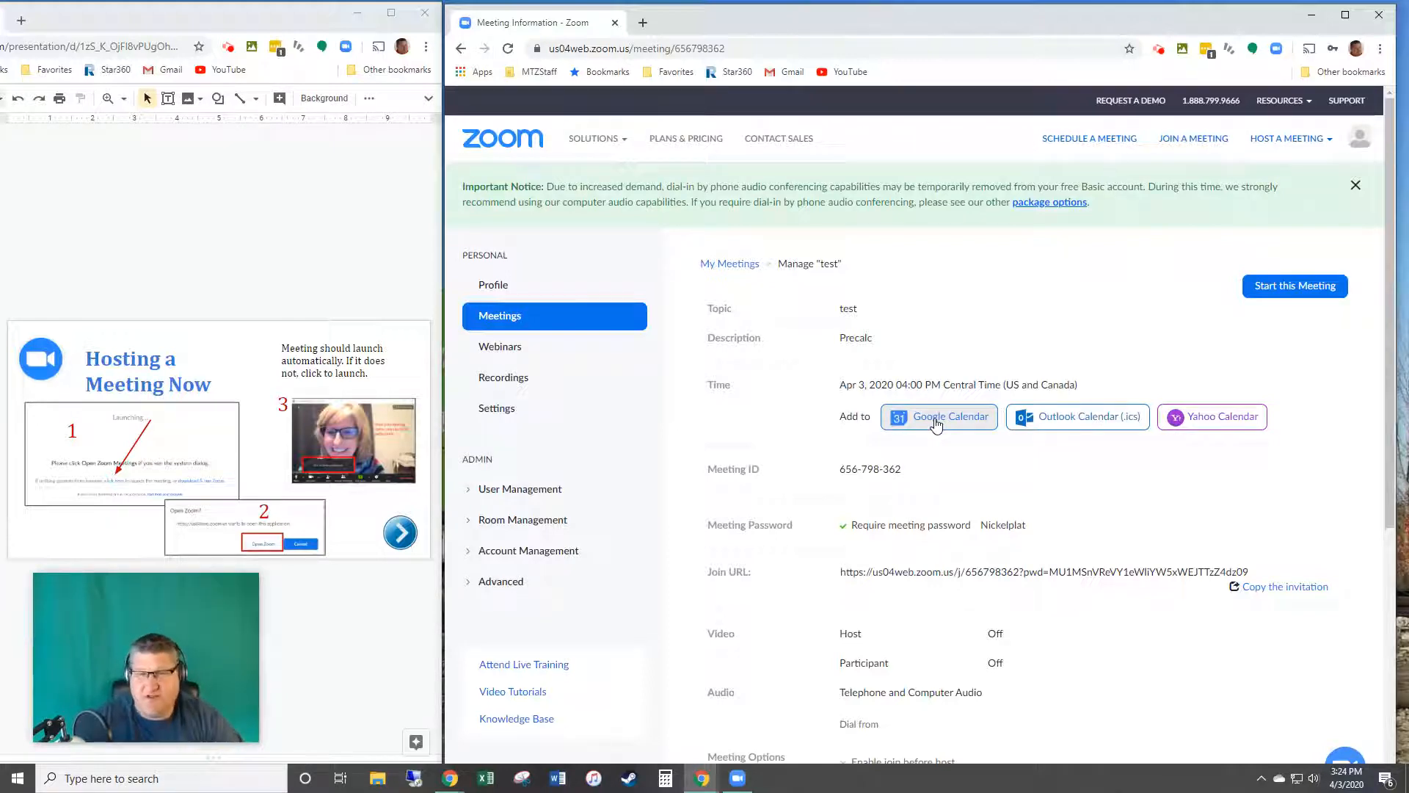
{"action": "mouse_move", "coordinate": [156, 668]}
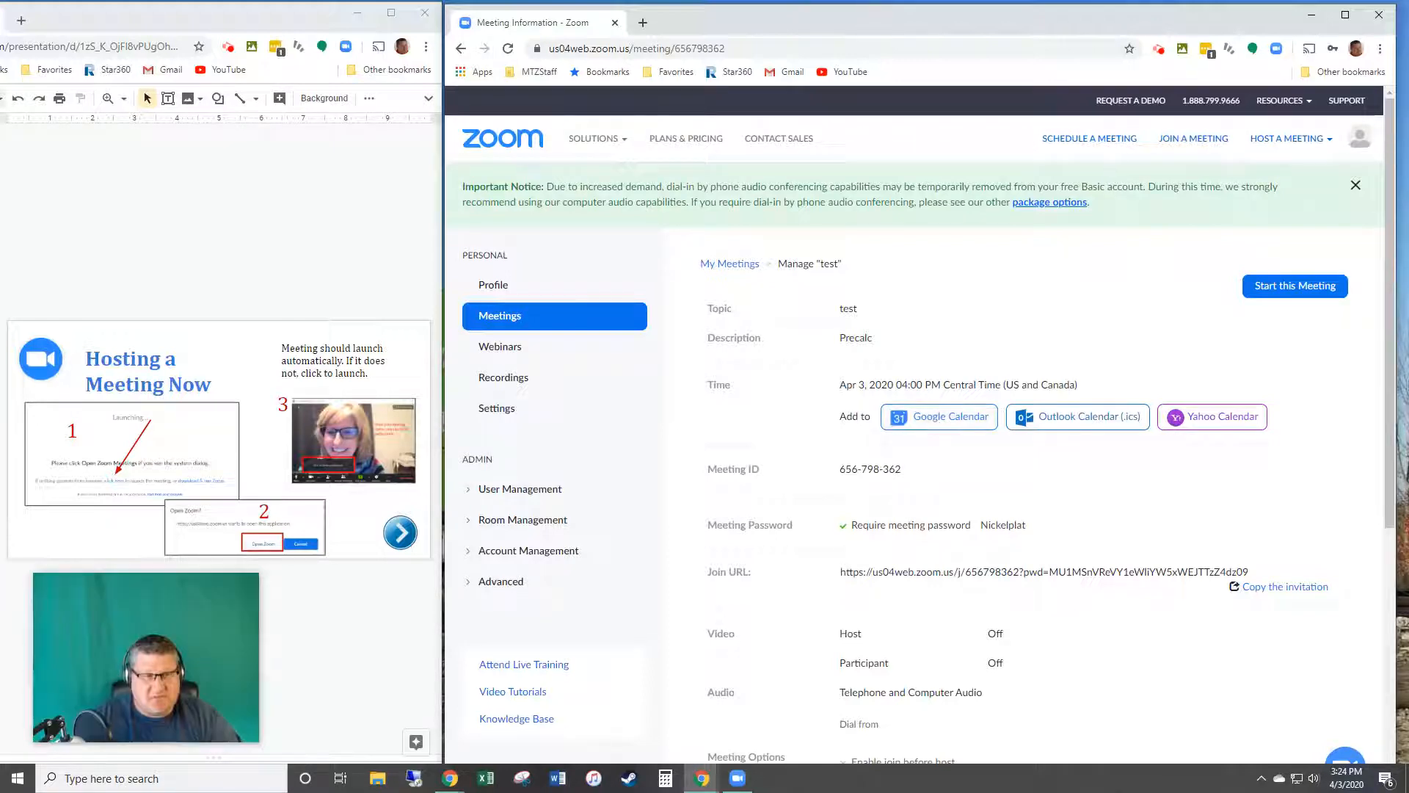
{"action": "left_click", "coordinate": [0, 514]}
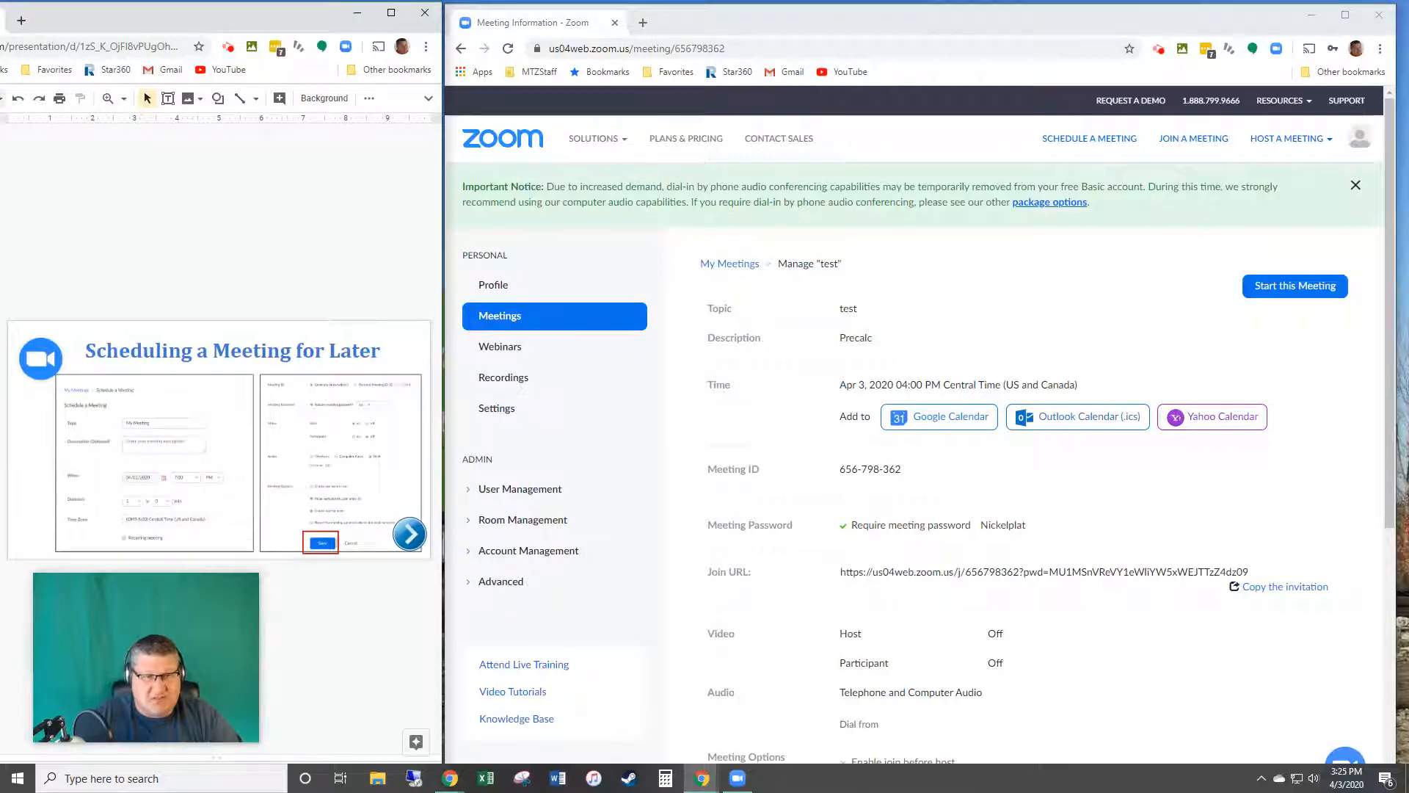
{"action": "key", "text": "Down"}
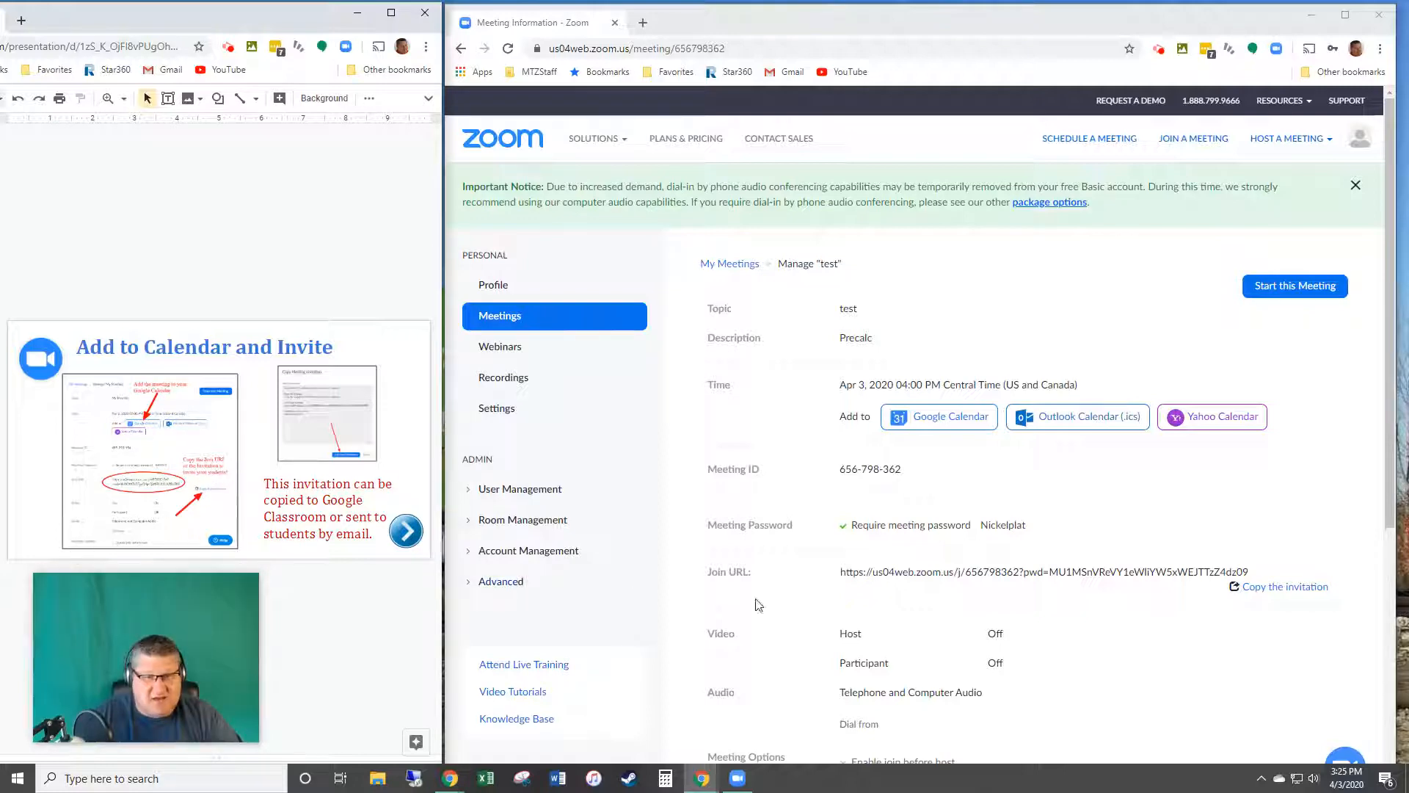
Step: Bring up the invitation text from the meeting details page's join link
{"action": "left_click", "coordinate": [1248, 572]}
{"action": "mouse_move", "coordinate": [1248, 573]}
{"action": "left_mouse_down"}
{"action": "mouse_move", "coordinate": [887, 571]}
{"action": "mouse_move", "coordinate": [1251, 572]}
{"action": "left_mouse_up"}
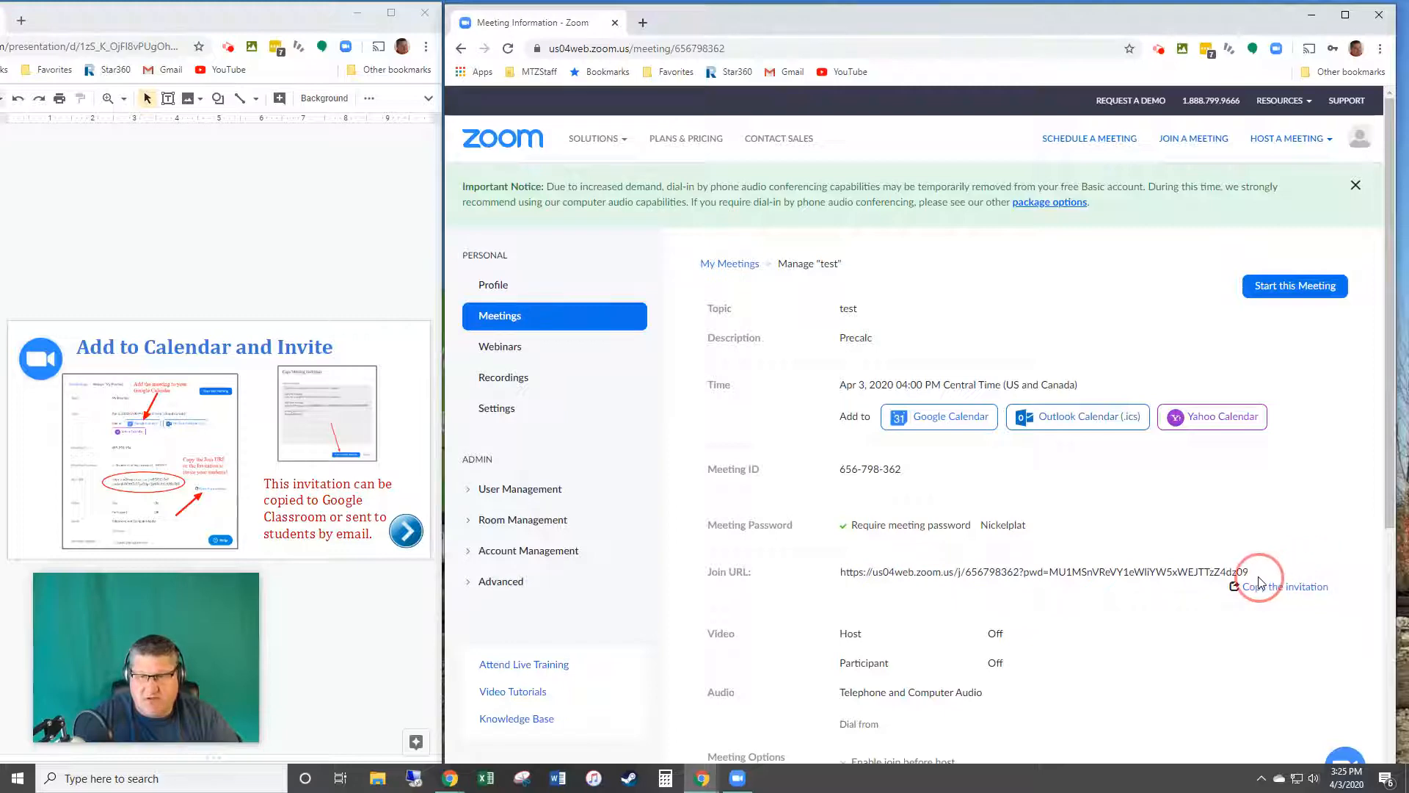
{"action": "left_click", "coordinate": [1289, 588]}
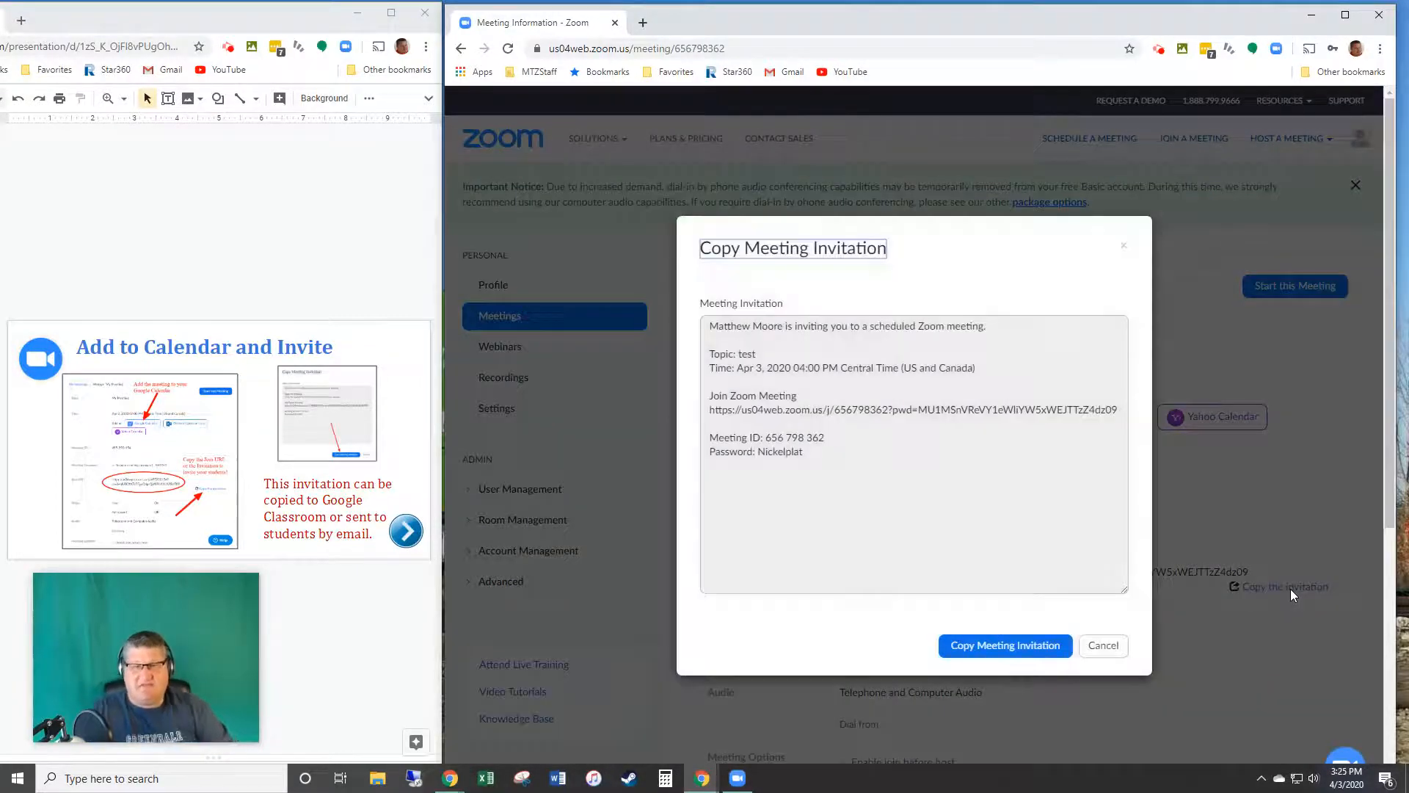
Step: Copy the full 'test' invitation, then go to the Virtual Classroom Expectations slide
{"action": "left_click", "coordinate": [1002, 650]}
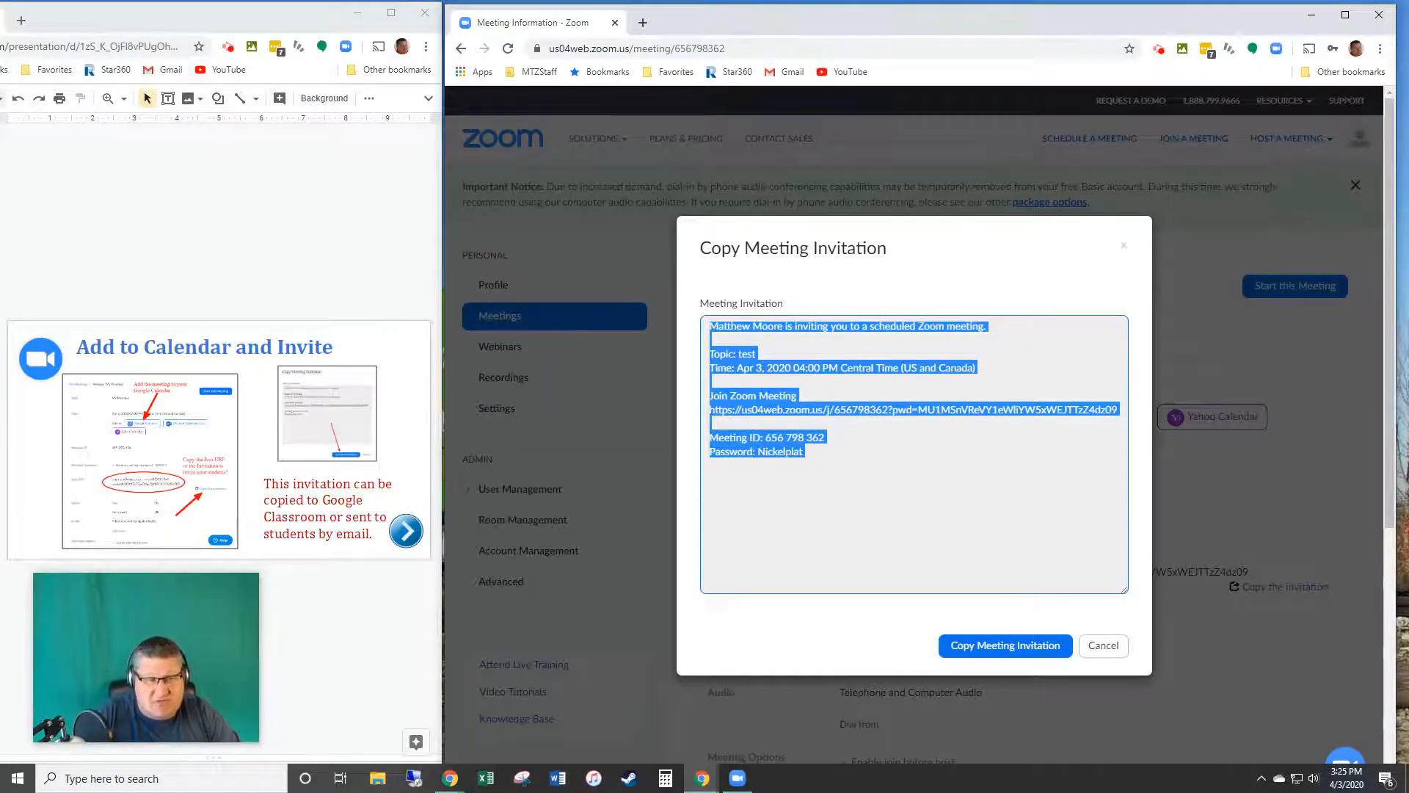
{"action": "left_click", "coordinate": [3, 441]}
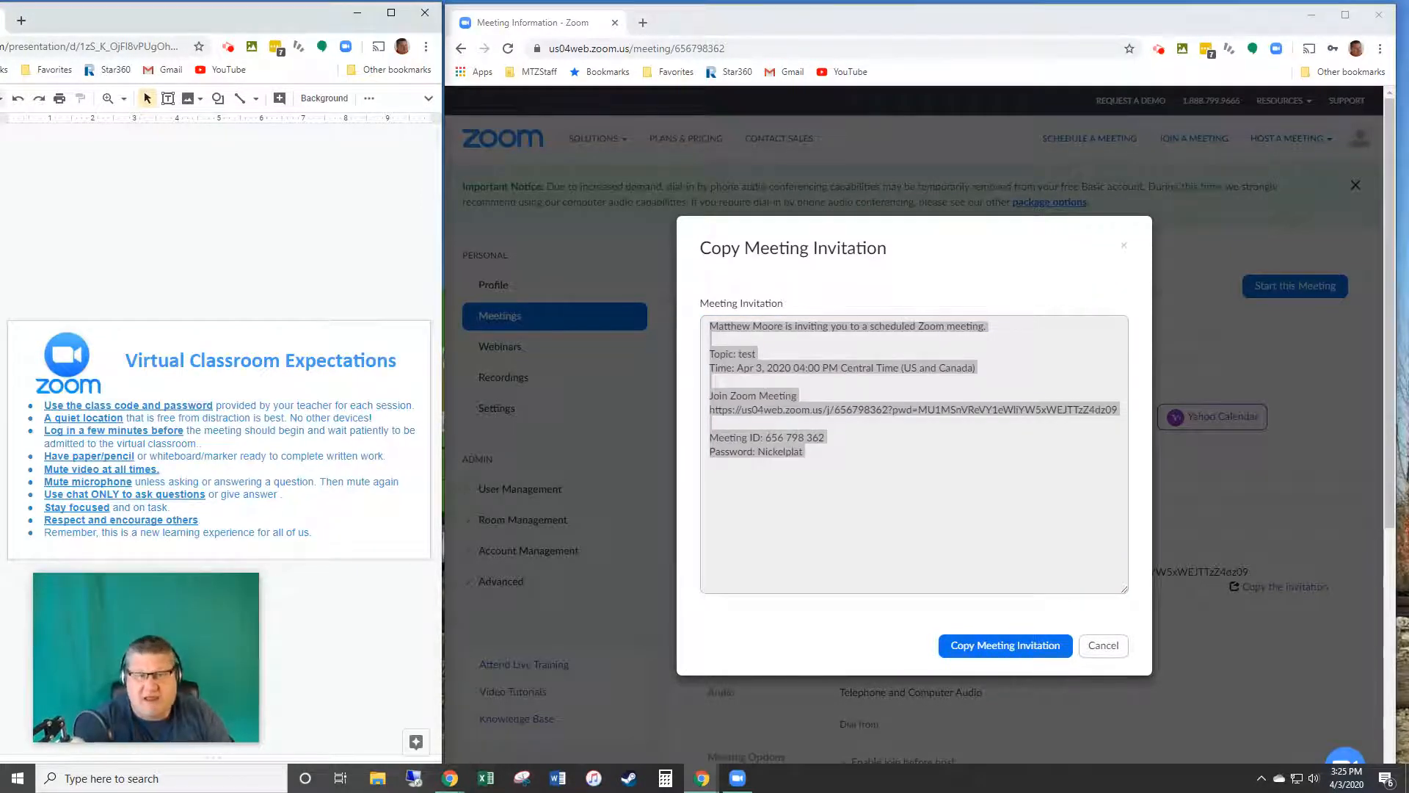
Step: Maximize the Google Slides window showing slide 21, Virtual Classroom Expectations
{"action": "left_click", "coordinate": [391, 13]}
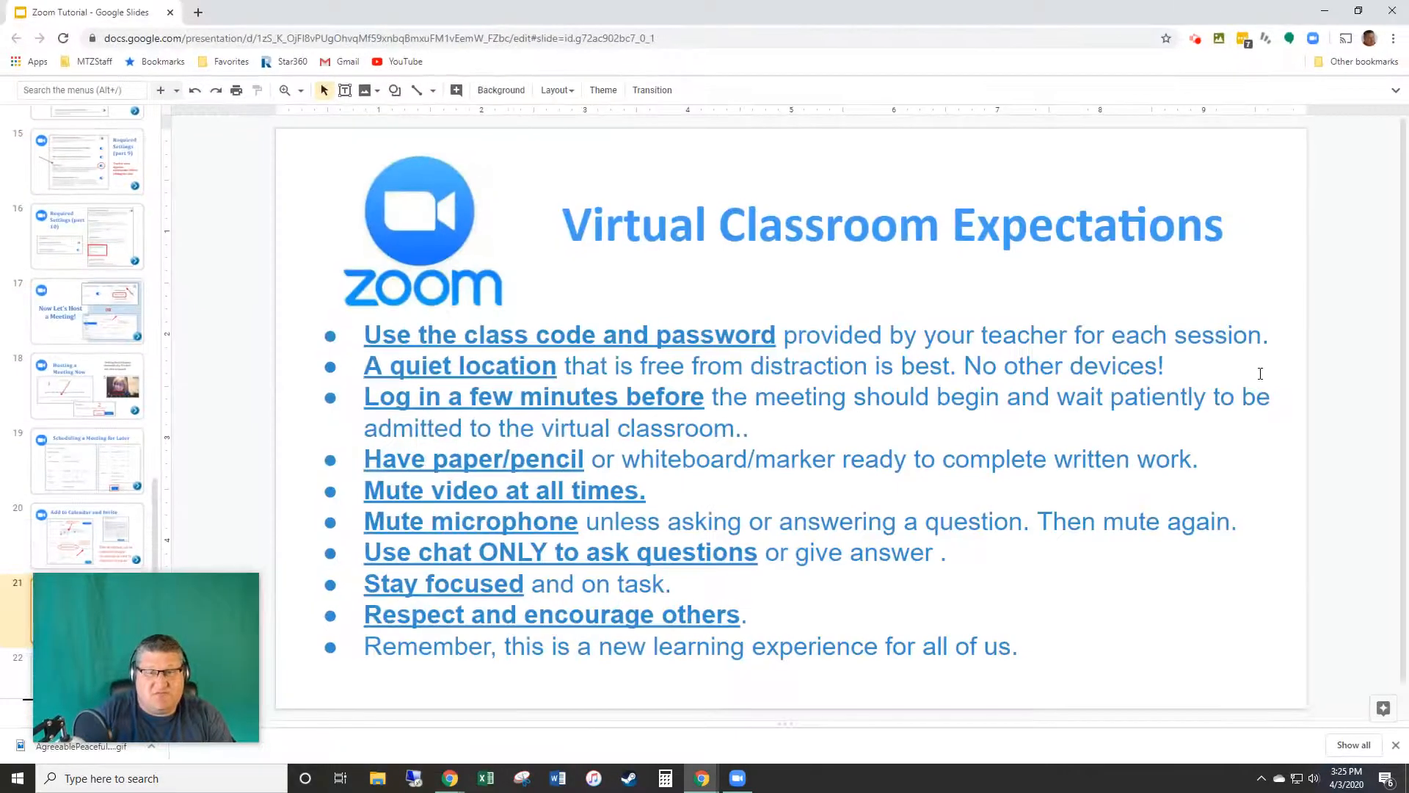